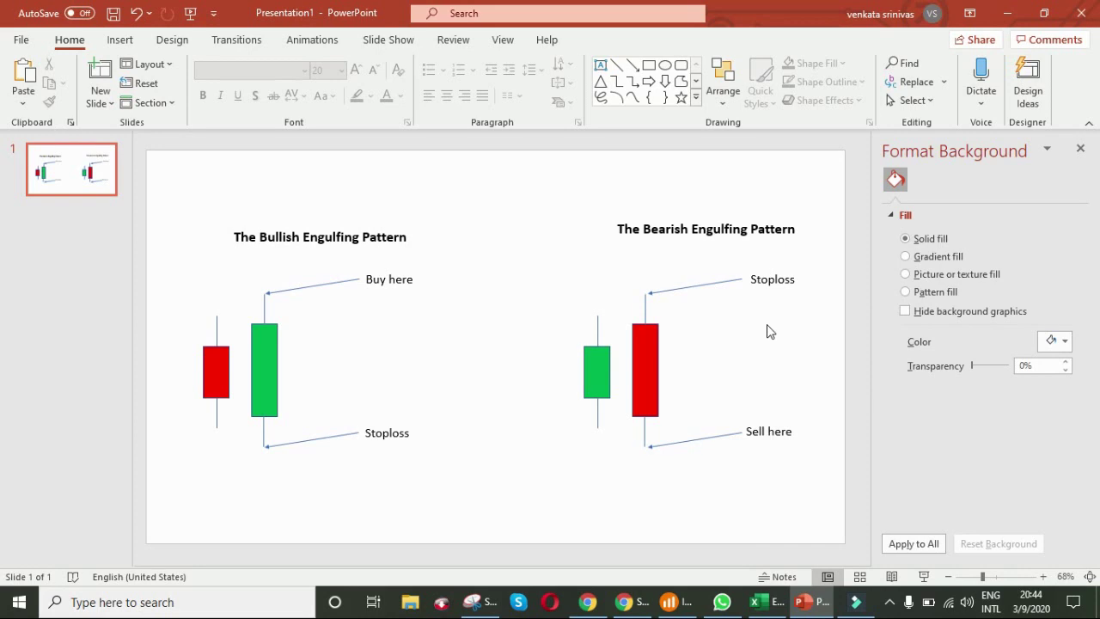
{"action": "left_click", "coordinate": [924, 576]}
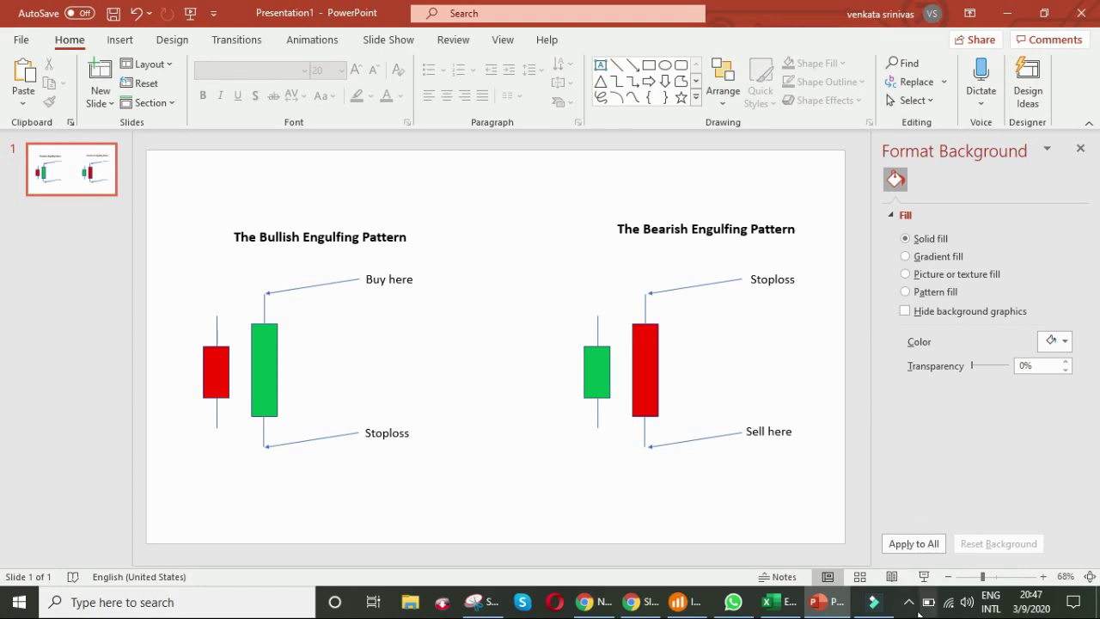
{"action": "left_click", "coordinate": [909, 605]}
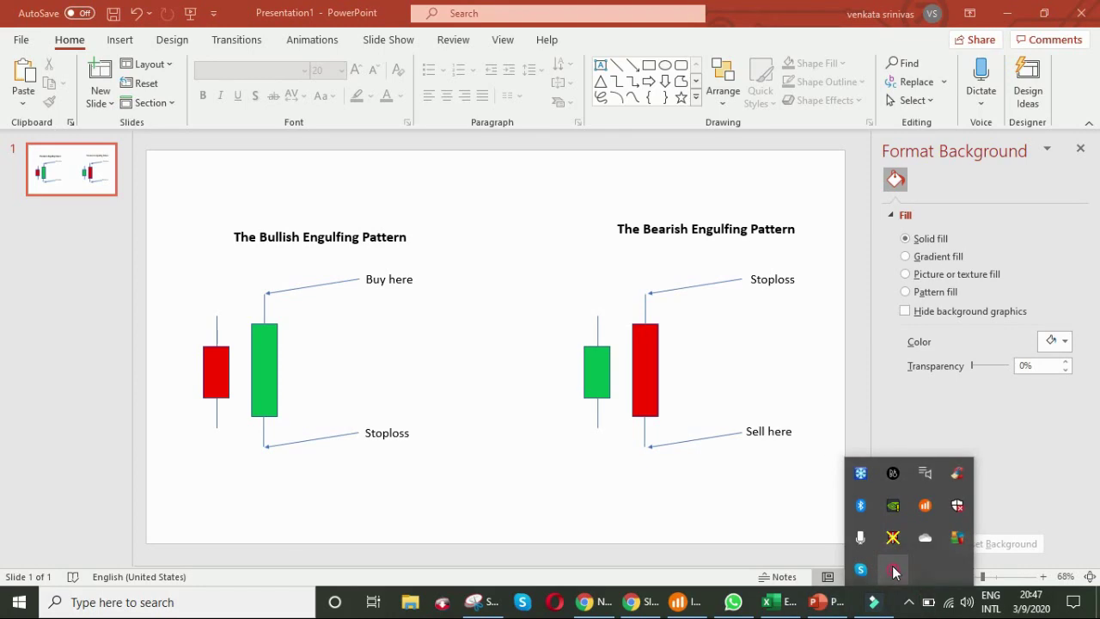
{"action": "right_click", "coordinate": [894, 569]}
{"action": "left_click", "coordinate": [944, 576]}
{"action": "left_click", "coordinate": [880, 565]}
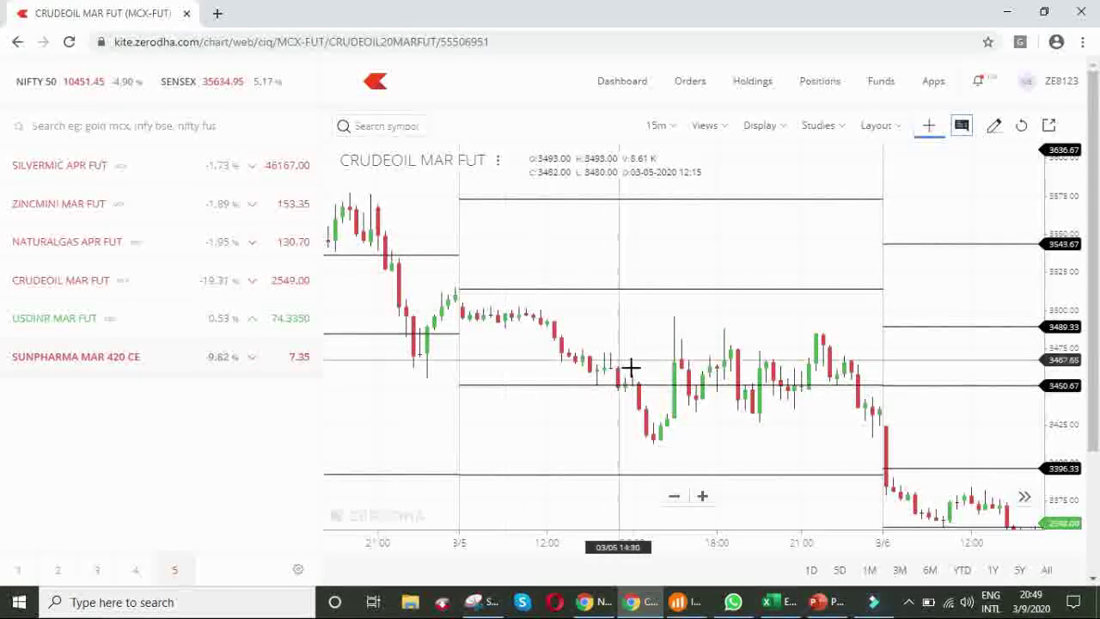
- Examine the candles around 15:45 on 03/05 in the CRUDEOIL MAR FUT 15-minute chart and compare them with the PowerPoint engulfing pattern slide
{"action": "scroll", "coordinate": [641, 378], "scroll_direction": "up", "scroll_amount": 2}
{"action": "scroll", "coordinate": [653, 391], "scroll_direction": "up", "scroll_amount": 4}
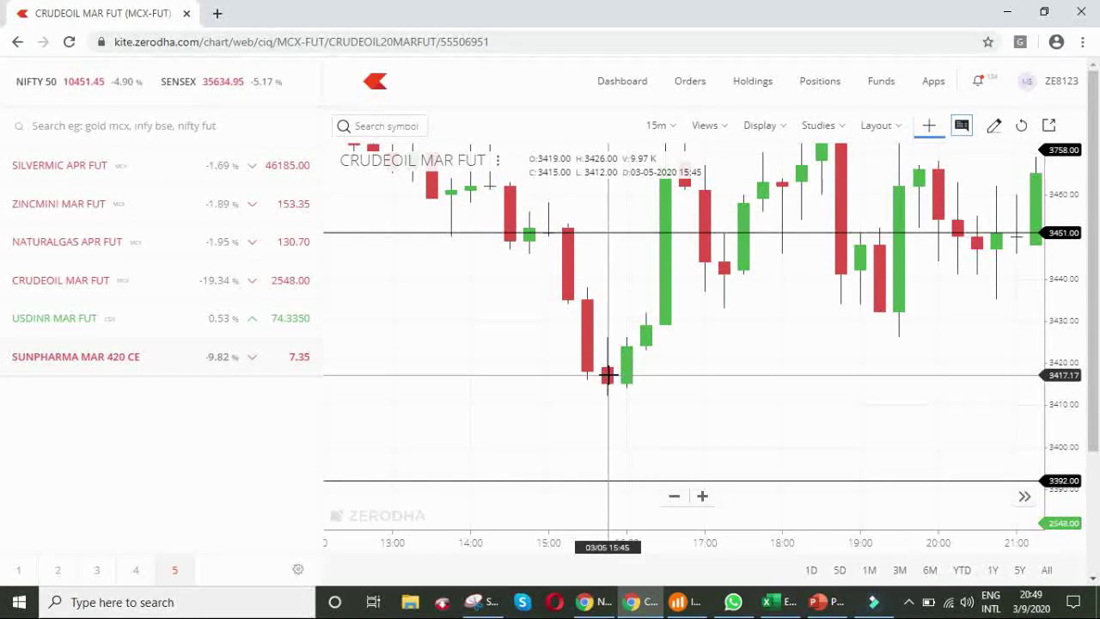
{"action": "left_click_drag", "start_coordinate": [619, 290], "coordinate": [648, 355]}
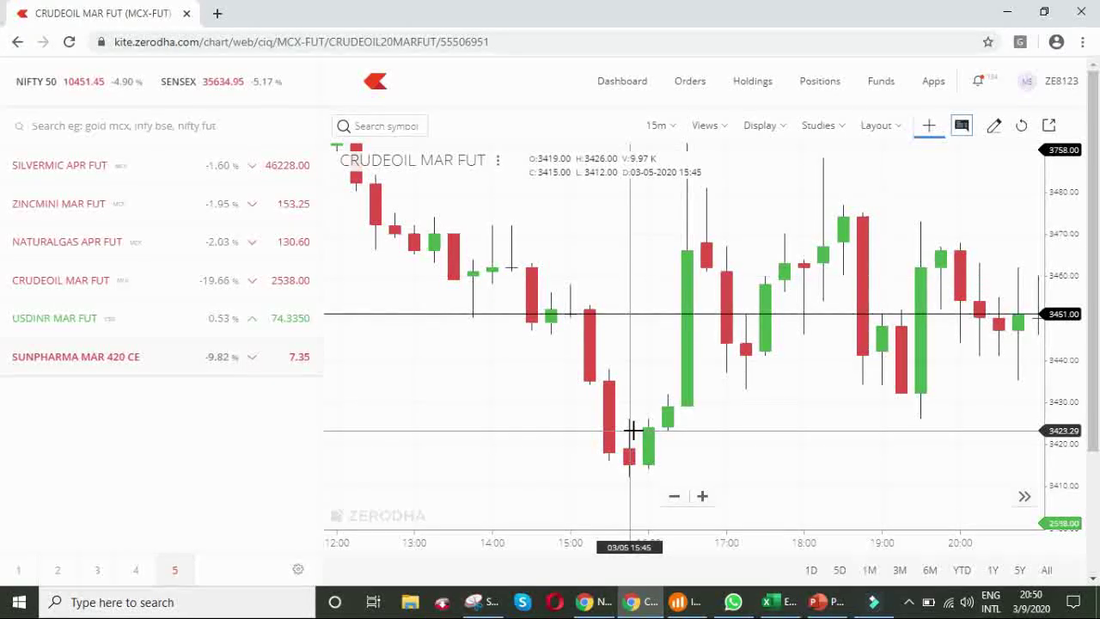
{"action": "scroll", "coordinate": [633, 431], "scroll_direction": "down", "scroll_amount": 5}
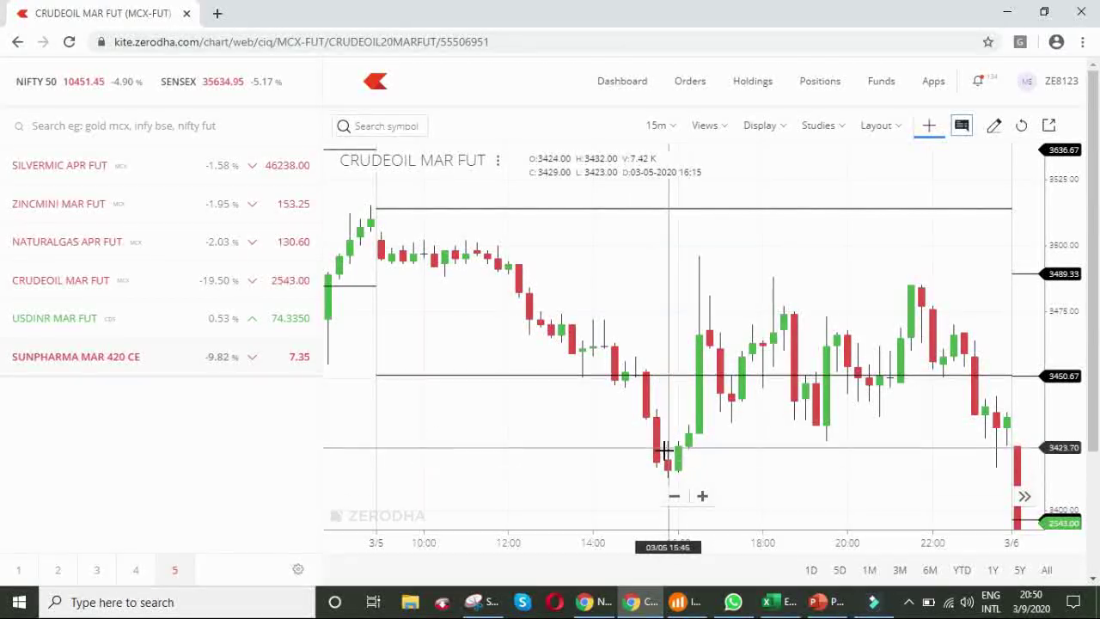
{"action": "scroll", "coordinate": [687, 465], "scroll_direction": "up", "scroll_amount": 2}
{"action": "left_click_drag", "start_coordinate": [689, 469], "coordinate": [634, 369]}
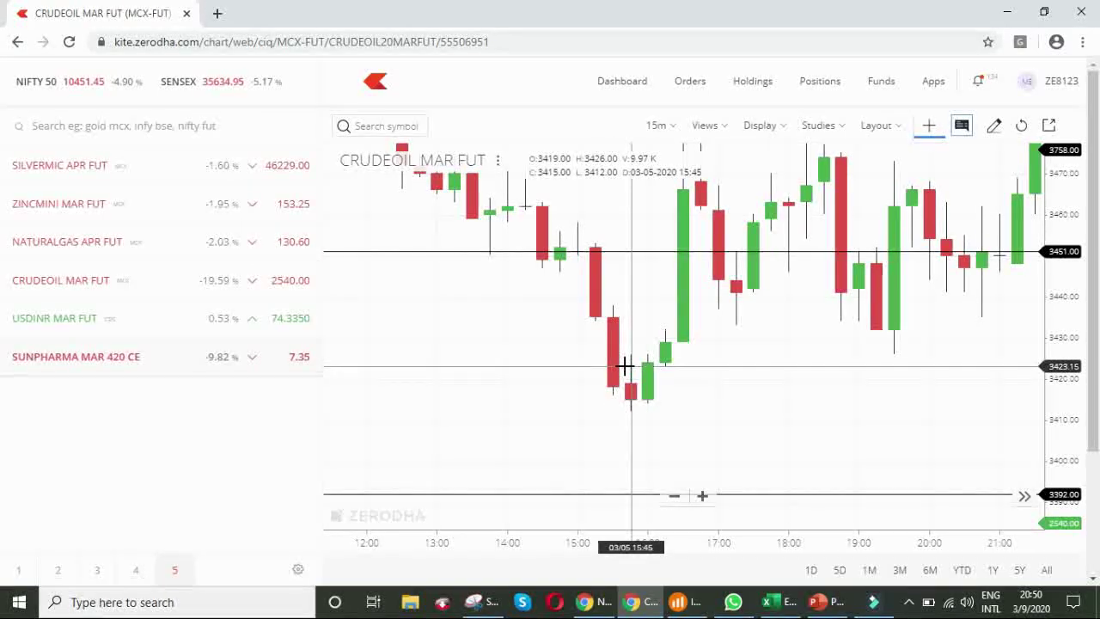
{"action": "left_click_drag", "start_coordinate": [717, 369], "coordinate": [712, 413]}
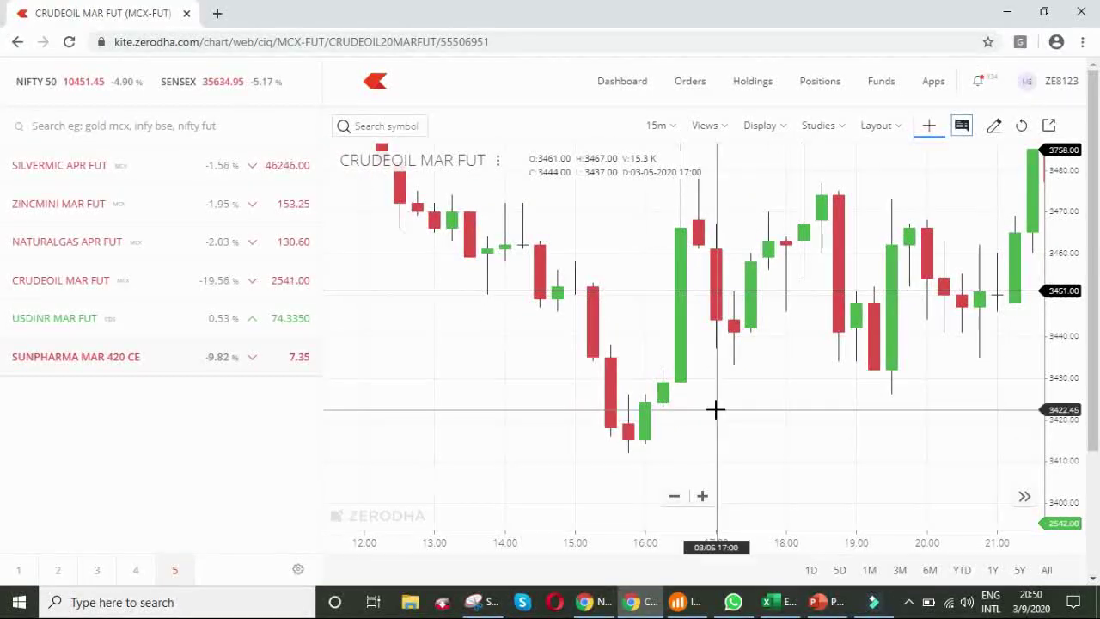
{"action": "left_click", "coordinate": [817, 602]}
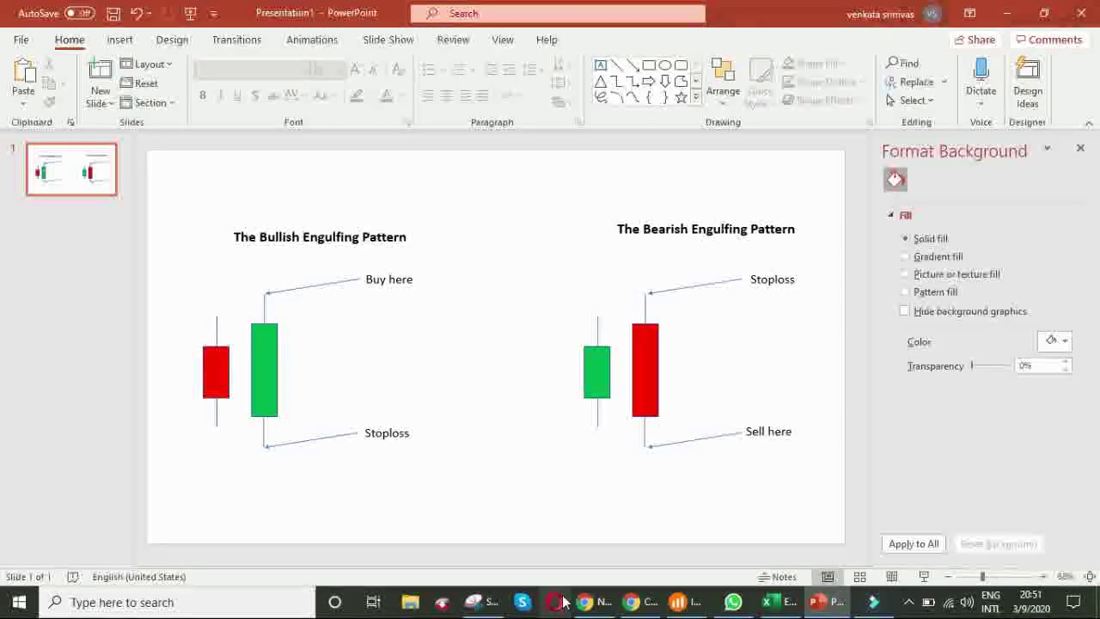
{"action": "left_click", "coordinate": [633, 602]}
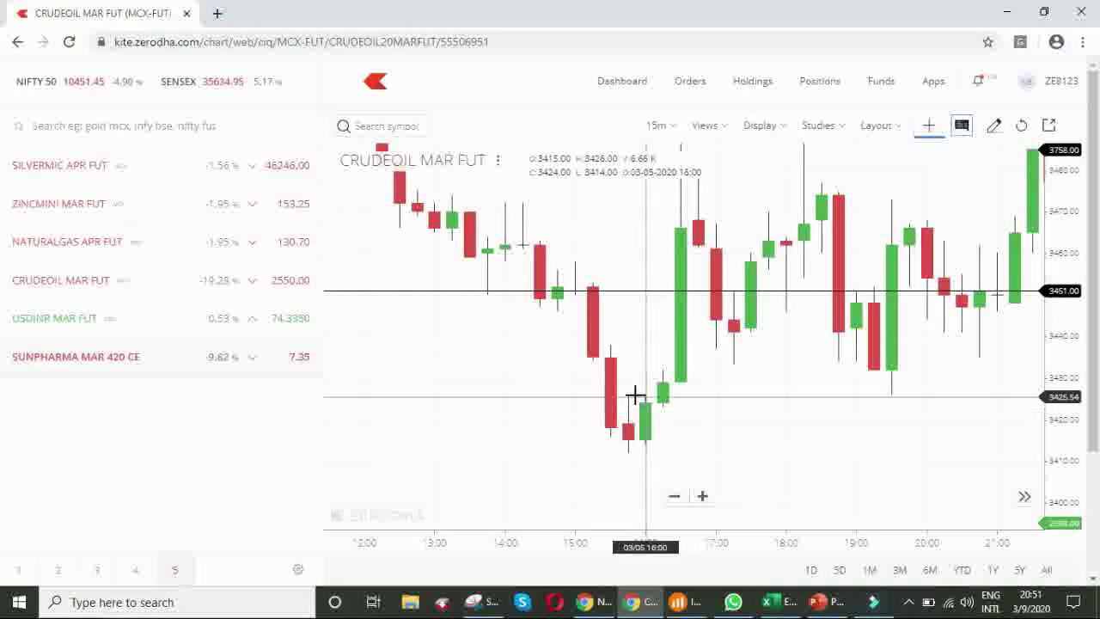
- Draw a magenta horizontal line at about 3426, at the highs of the 15:45 and 16:00 candles
{"action": "left_click", "coordinate": [994, 125]}
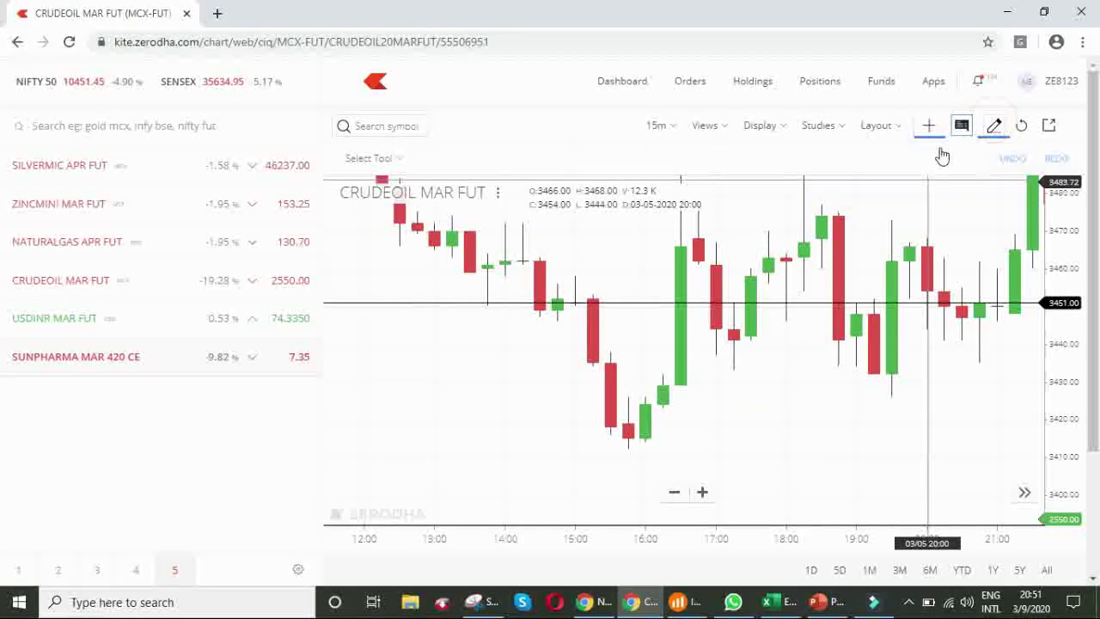
{"action": "left_click", "coordinate": [398, 159]}
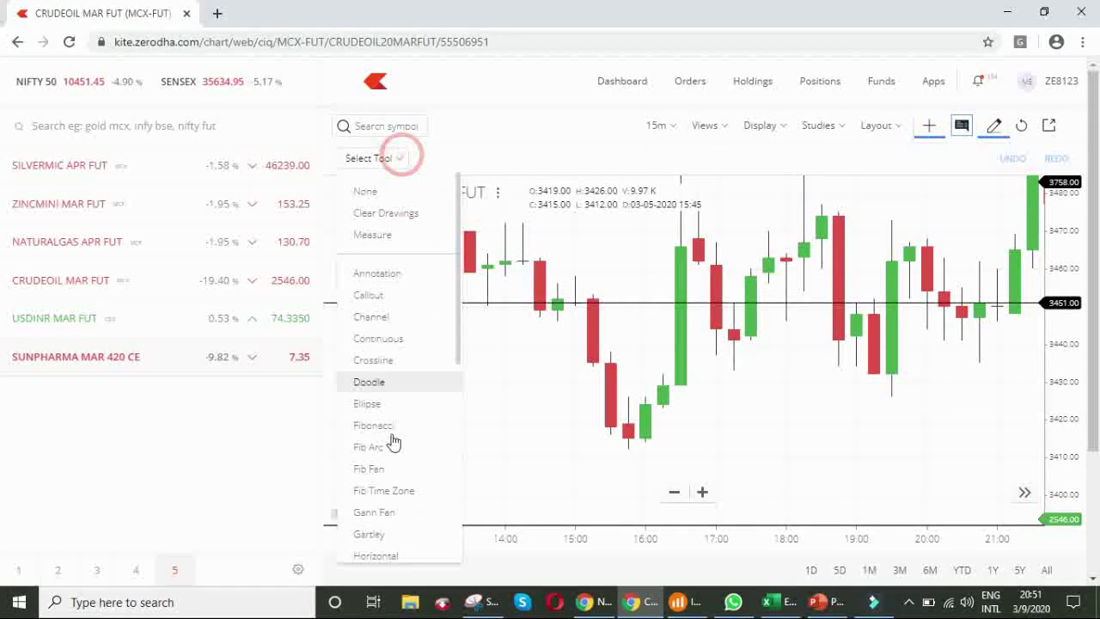
{"action": "left_click", "coordinate": [389, 557]}
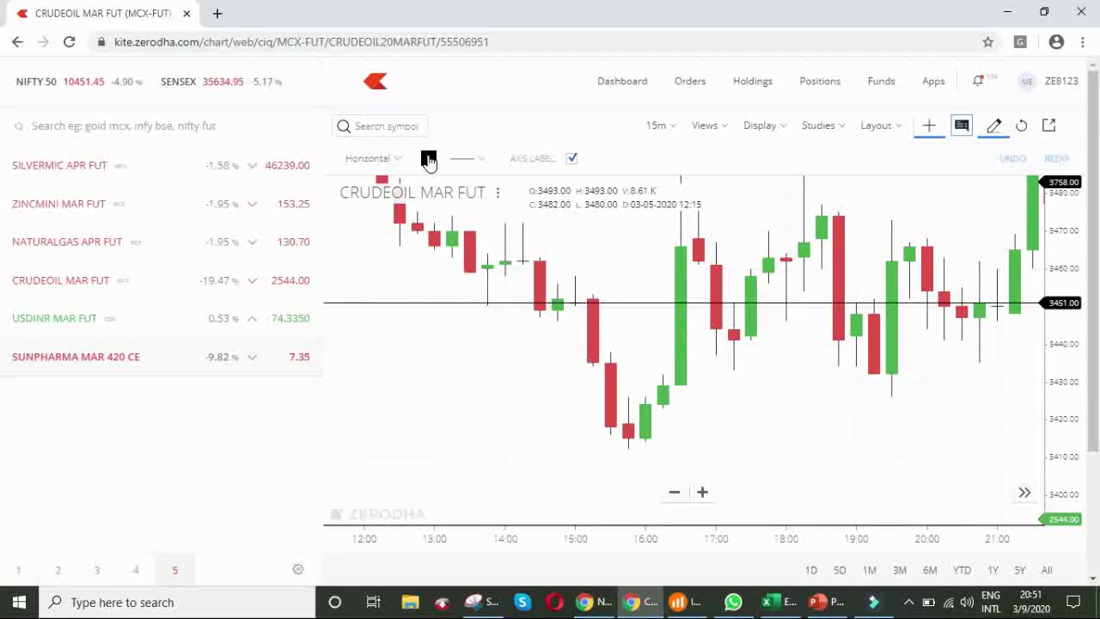
{"action": "left_click", "coordinate": [428, 158]}
{"action": "left_click", "coordinate": [643, 221]}
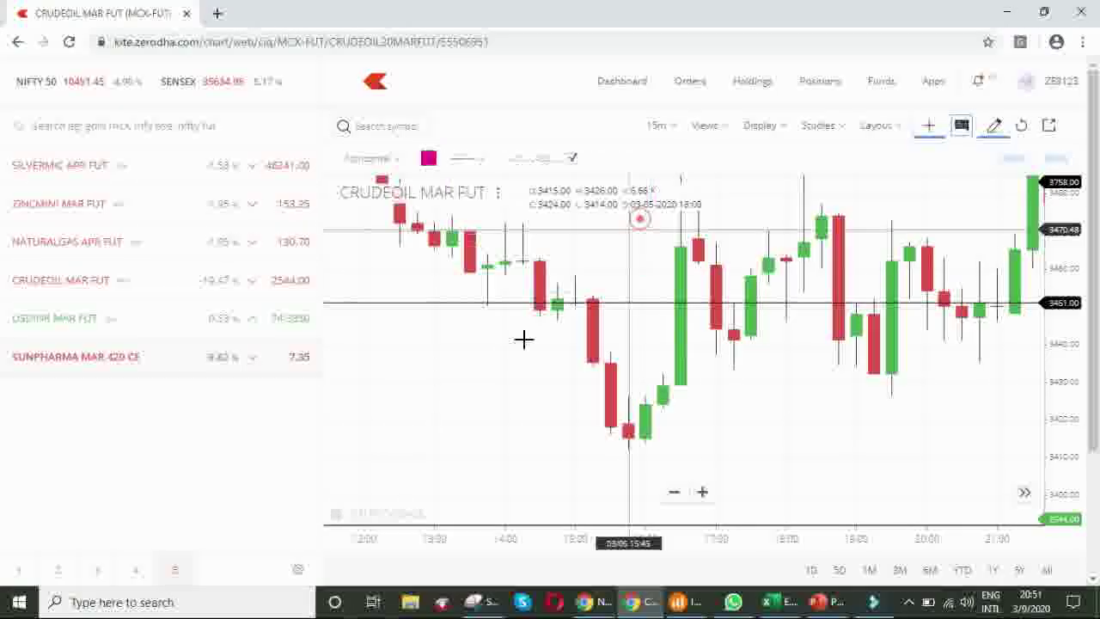
{"action": "scroll", "coordinate": [541, 397], "scroll_direction": "up", "scroll_amount": 5}
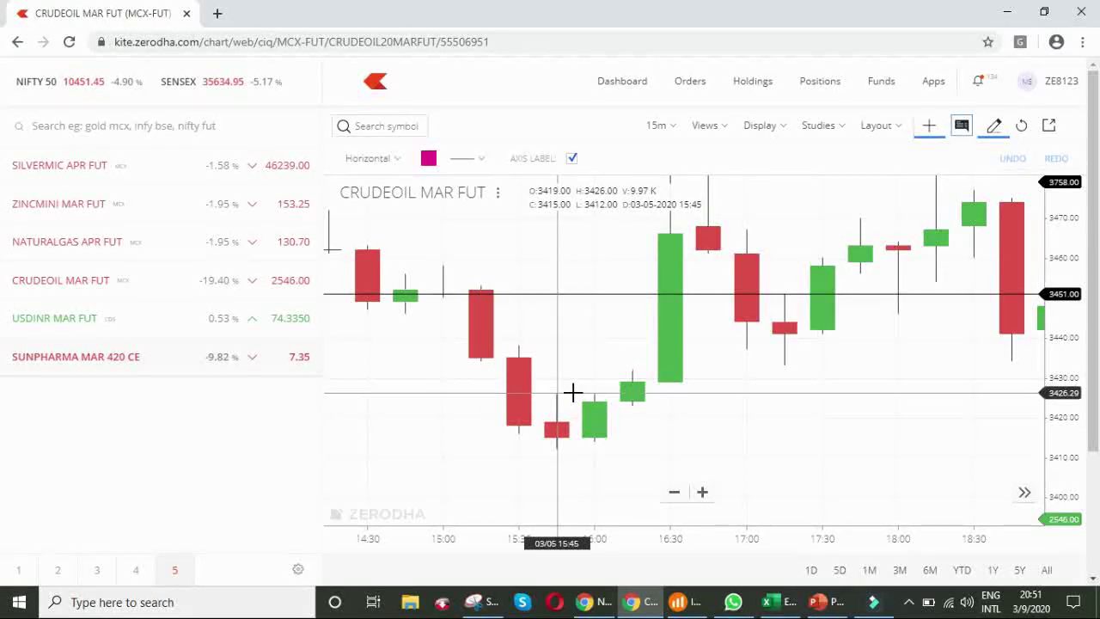
{"action": "left_click", "coordinate": [572, 393]}
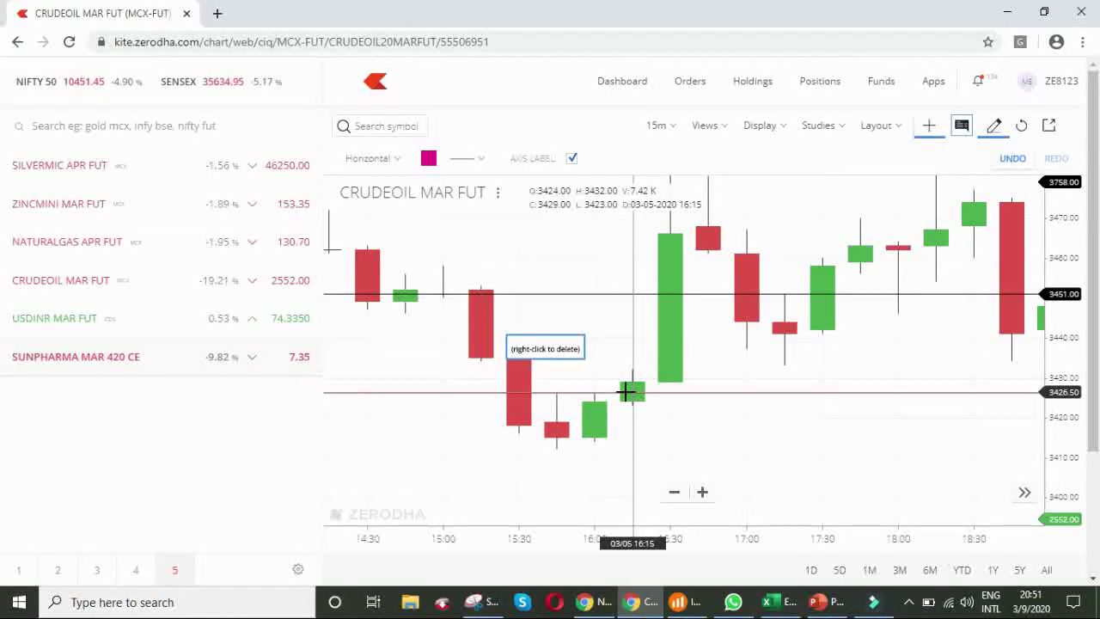
- Fine-tune the magenta line at about 3426 and add a second horizontal line at about 3429
{"action": "mouse_move", "coordinate": [627, 392]}
{"action": "left_mouse_down"}
{"action": "mouse_move", "coordinate": [632, 383]}
{"action": "mouse_move", "coordinate": [630, 393]}
{"action": "left_mouse_up"}
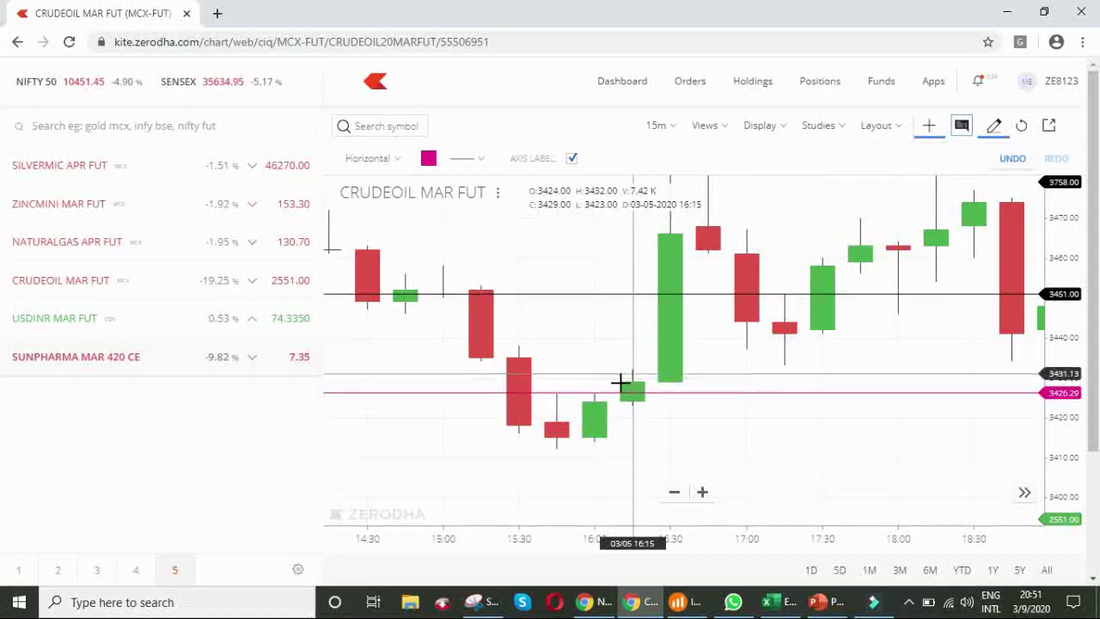
{"action": "left_click_drag", "start_coordinate": [636, 394], "coordinate": [633, 393]}
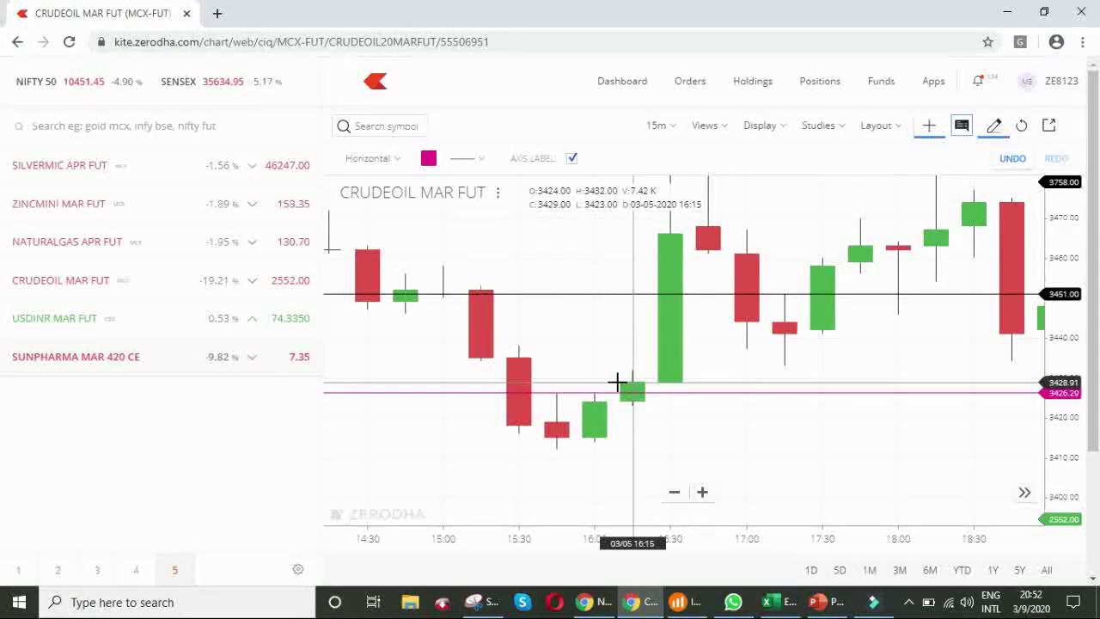
{"action": "left_click", "coordinate": [617, 381]}
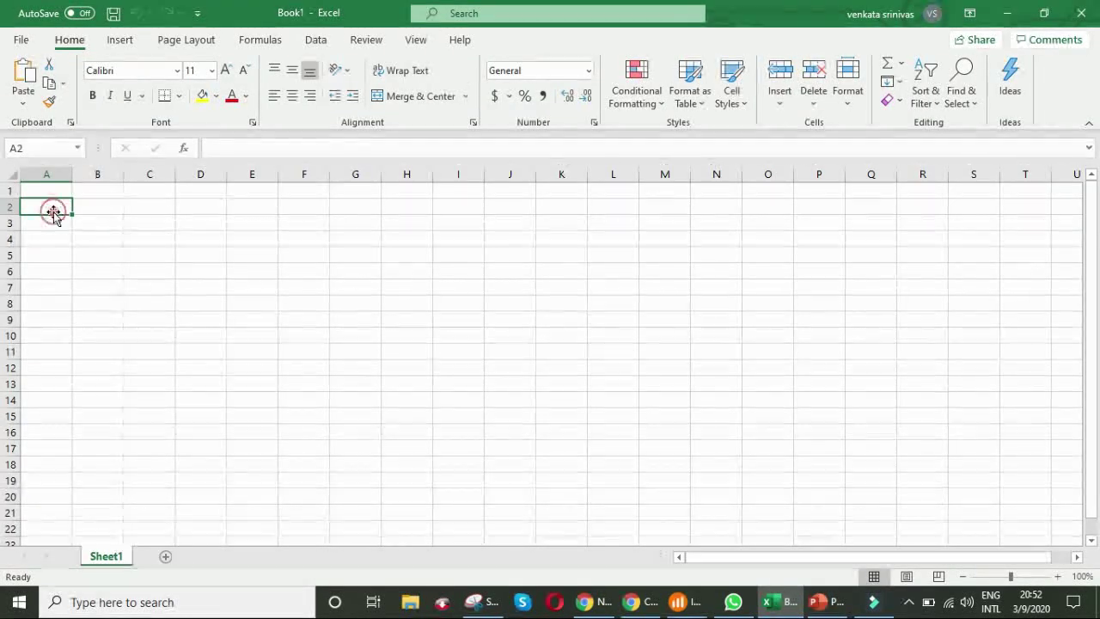
- Switch to the blank Excel workbook and enter the buy price 3430 in cell B2
{"action": "left_click", "coordinate": [95, 207]}
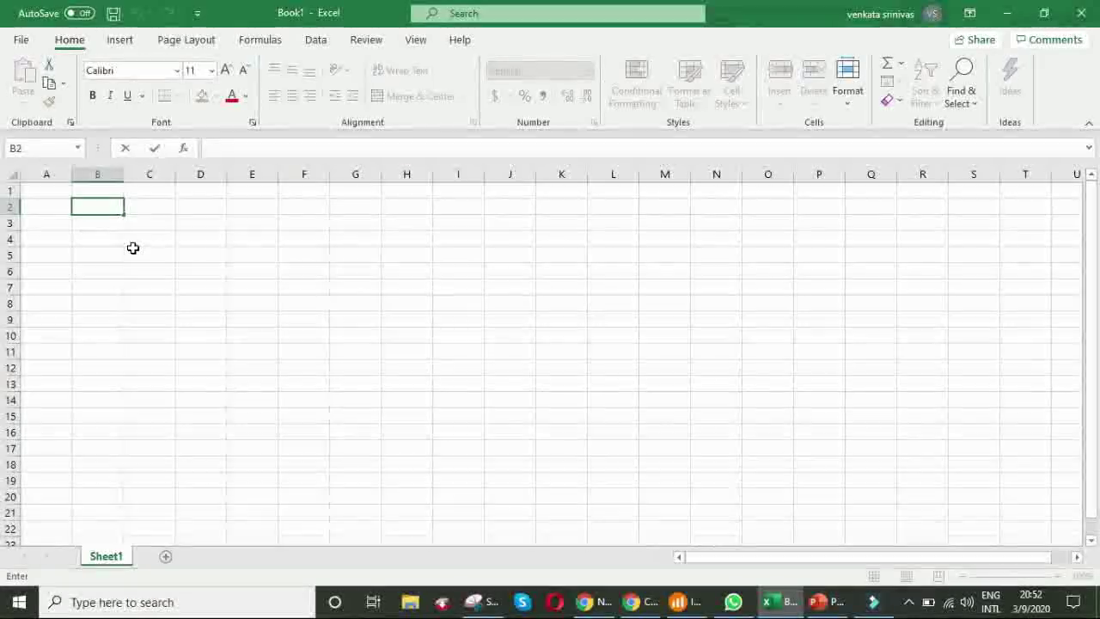
{"action": "type", "text": "430"}
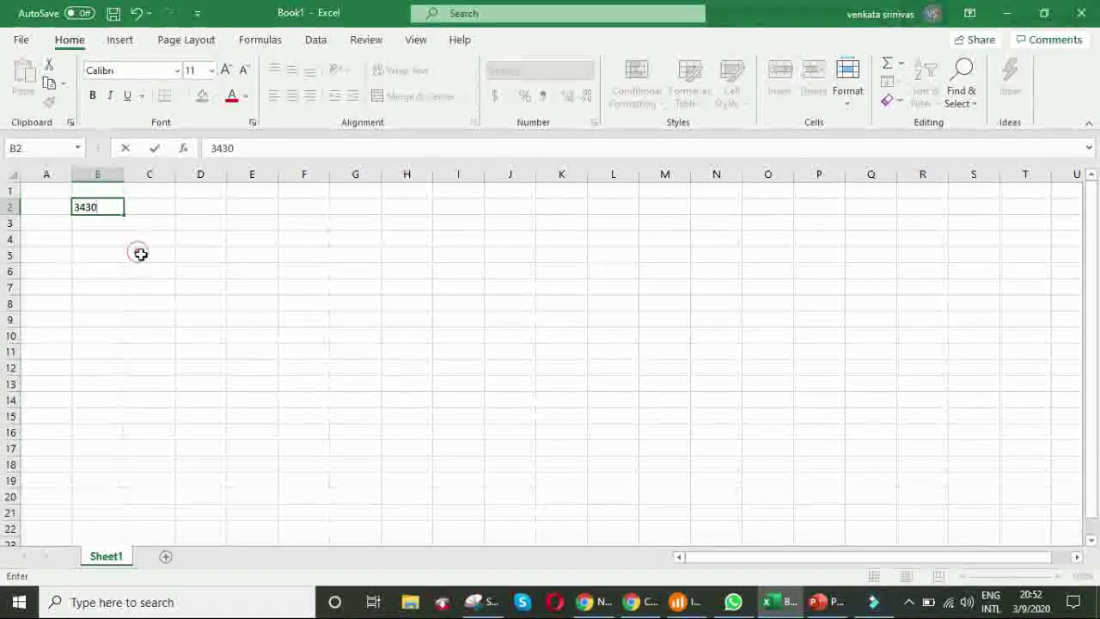
{"action": "left_click", "coordinate": [141, 254]}
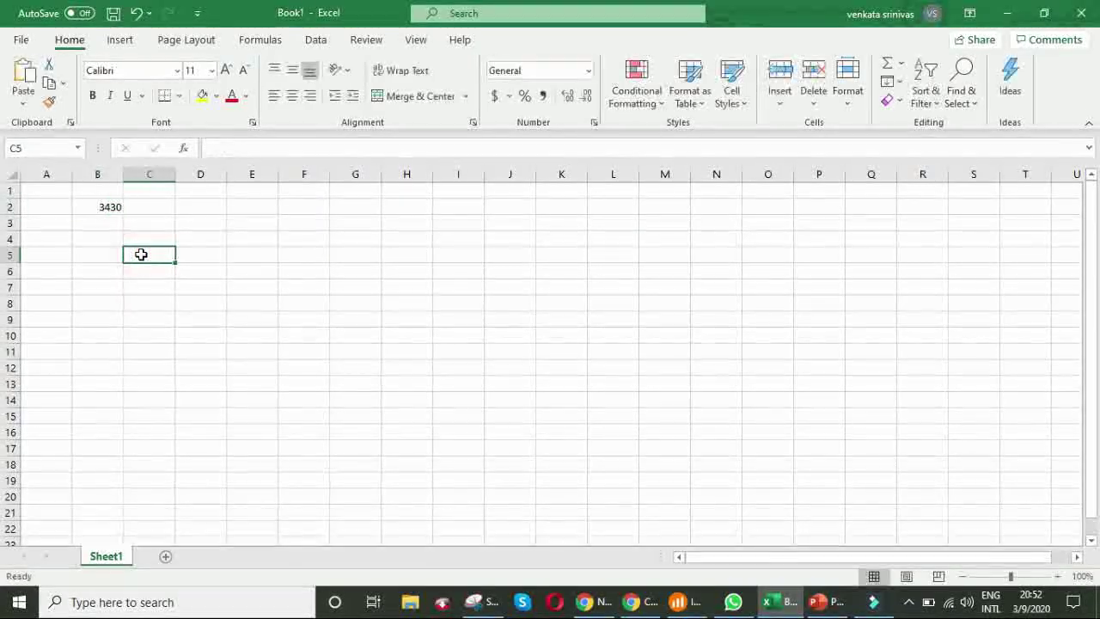
- Check the stop-loss position on the PowerPoint slide, and move the chart's lower magenta line down to about 3414
{"action": "left_click", "coordinate": [817, 602]}
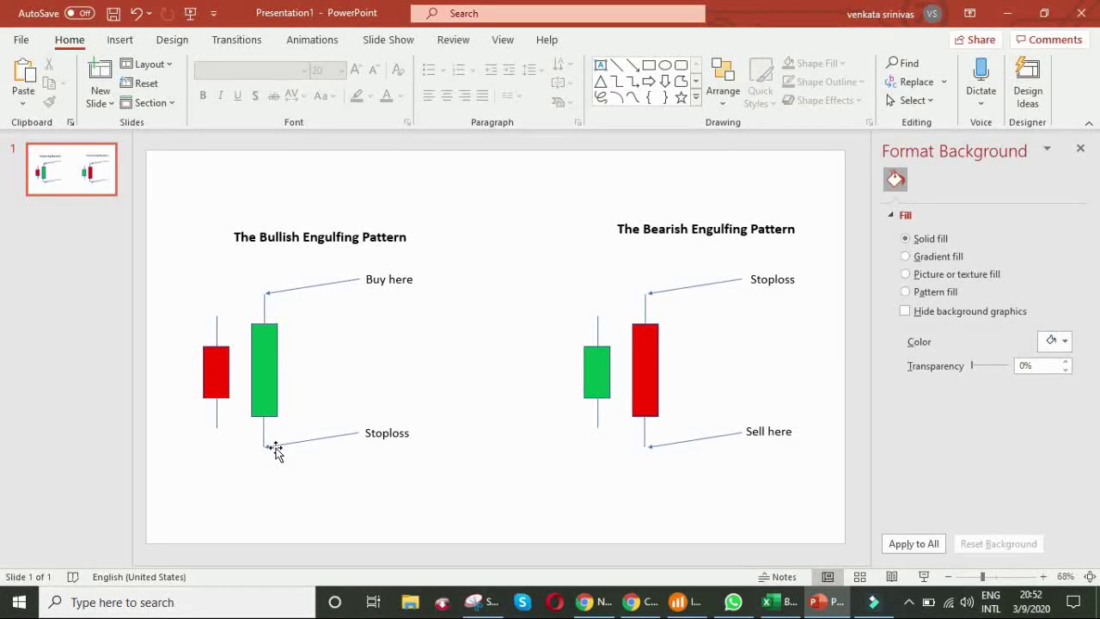
{"action": "left_click", "coordinate": [643, 602]}
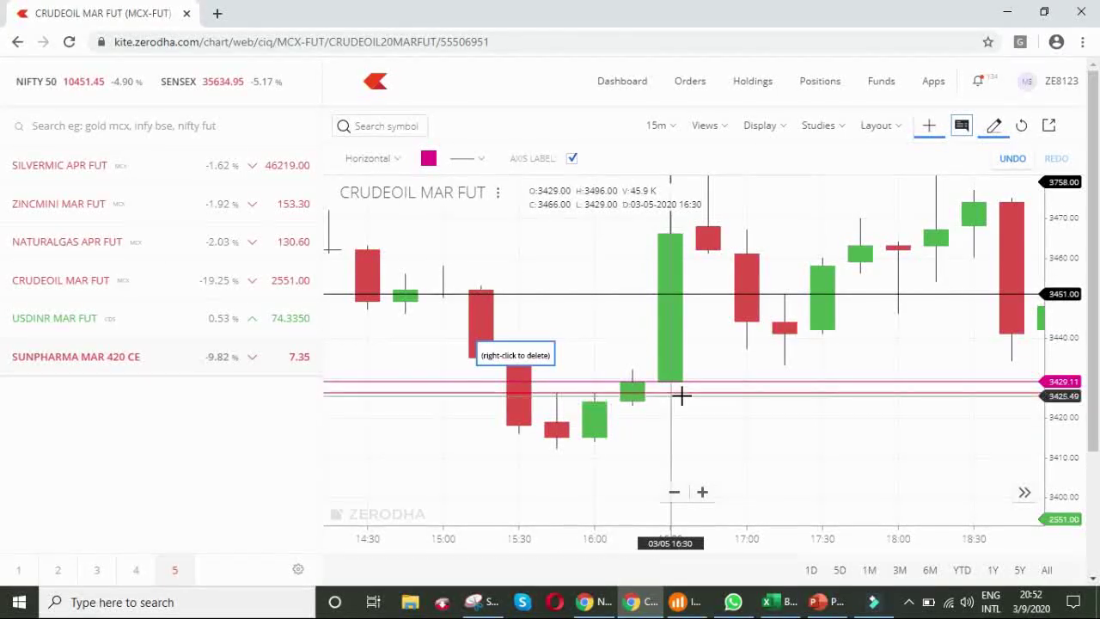
{"action": "left_click_drag", "start_coordinate": [683, 394], "coordinate": [684, 443]}
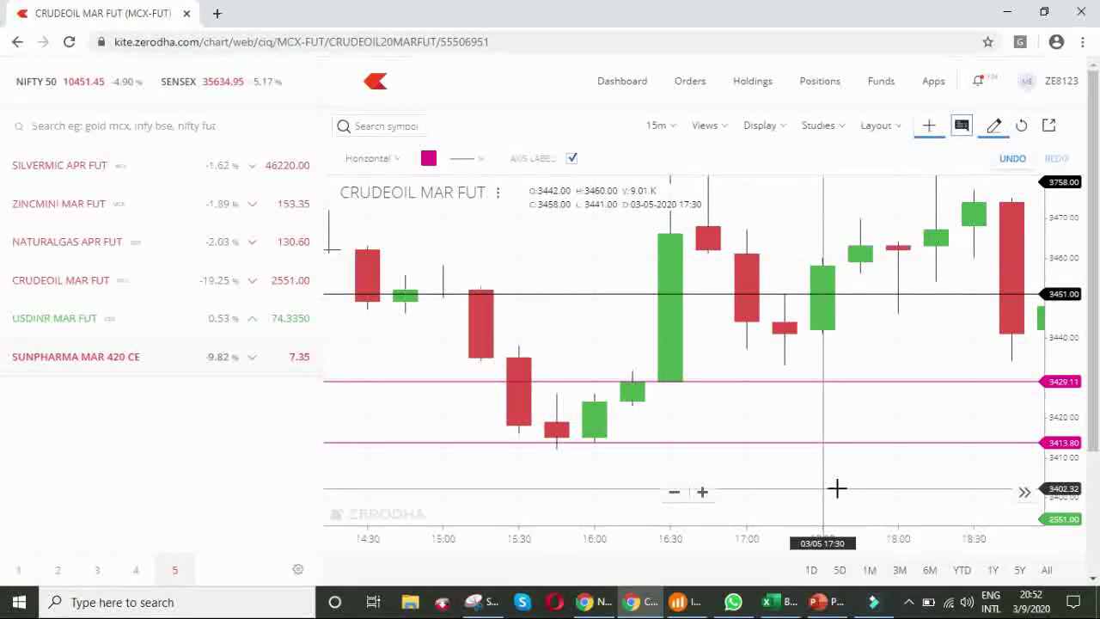
- Switch to Excel and enter SL 3411 in cell D2 beside the 3430 entry
{"action": "key", "text": "alt+Tab"}
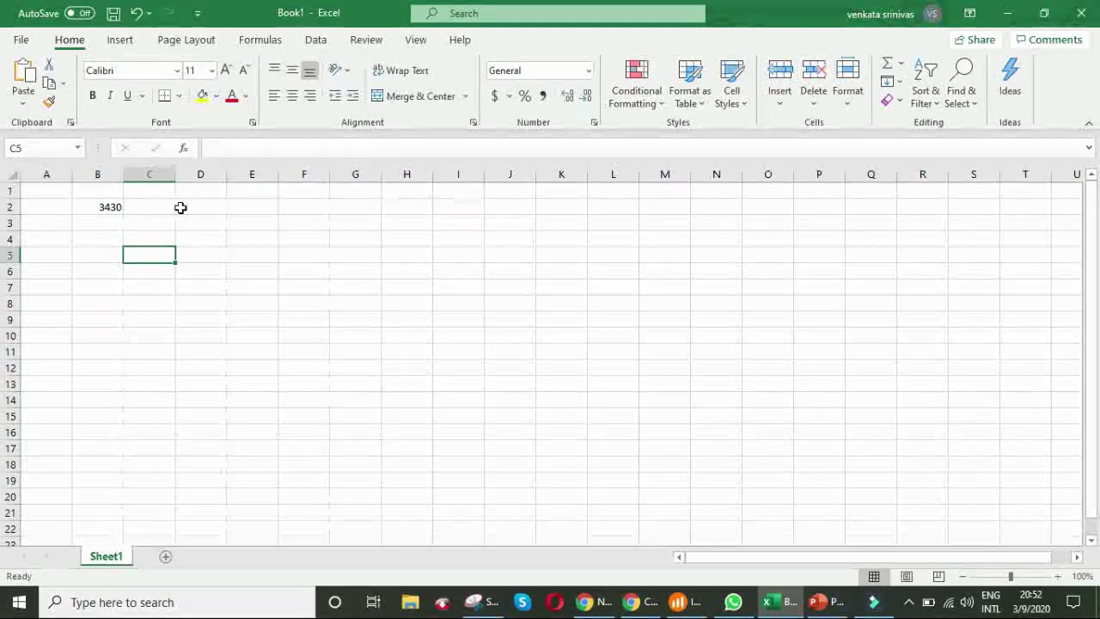
{"action": "double_click", "coordinate": [210, 208]}
{"action": "type", "text": "SL "}
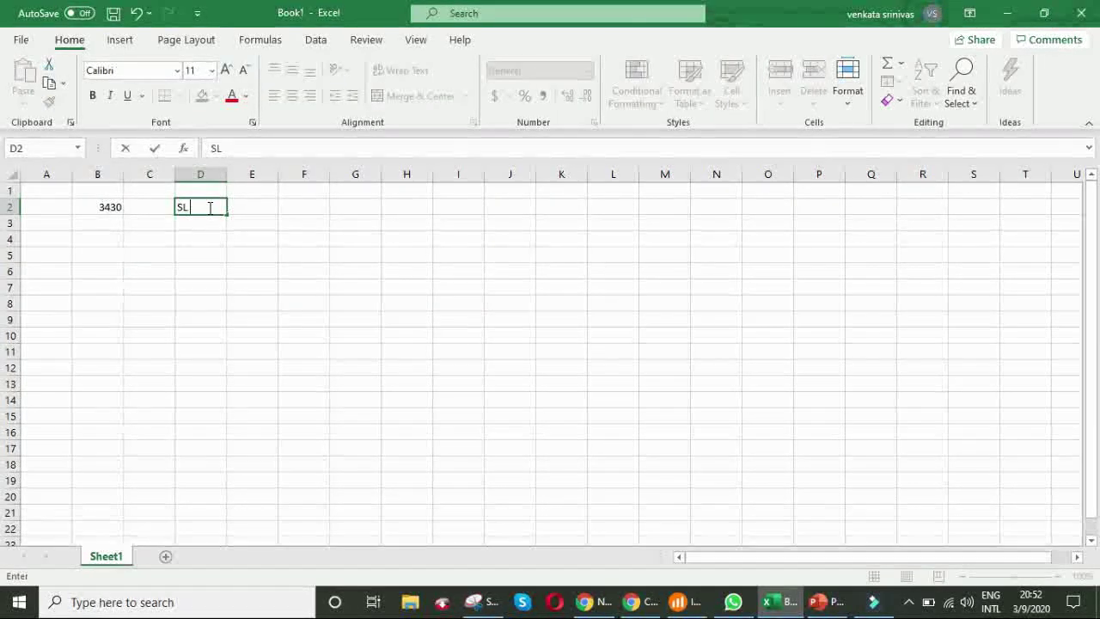
{"action": "type", "text": "341"}
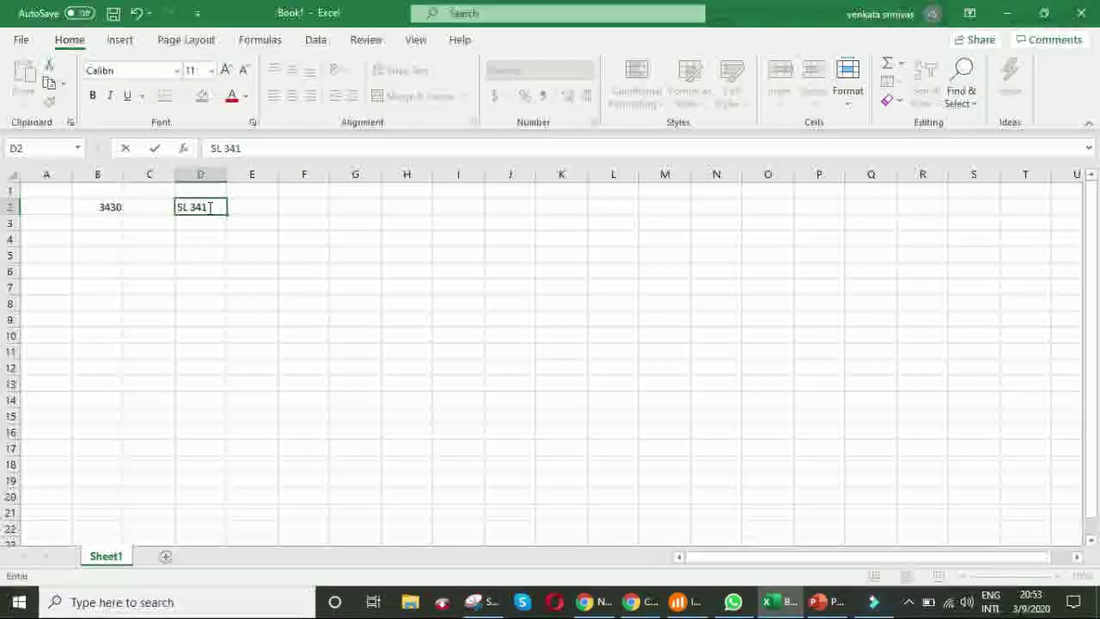
{"action": "type", "text": "1"}
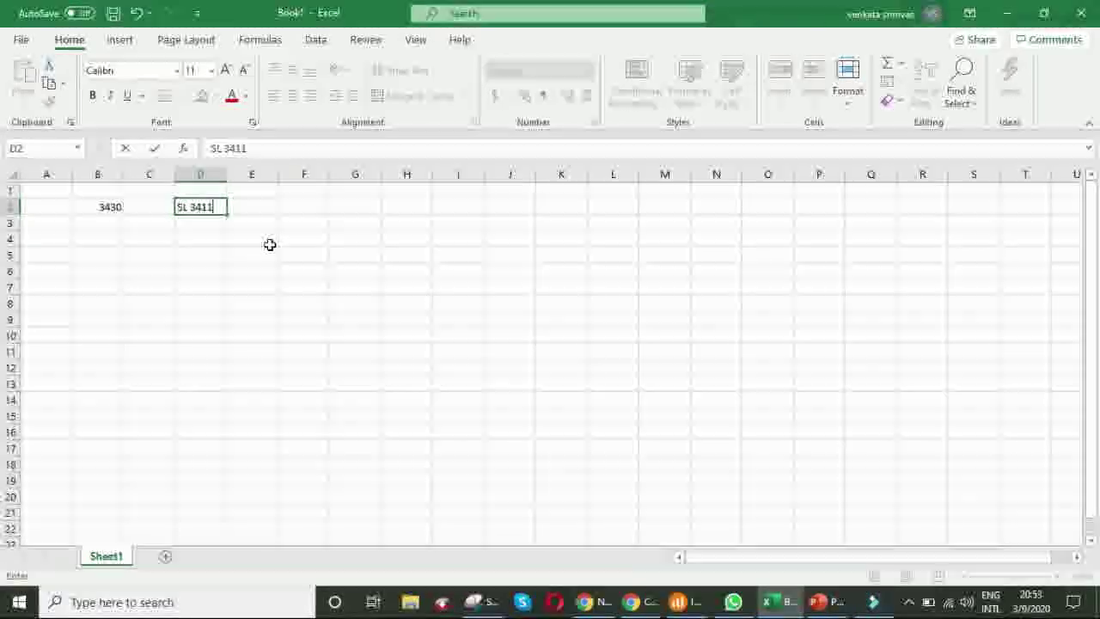
{"action": "left_click", "coordinate": [269, 242]}
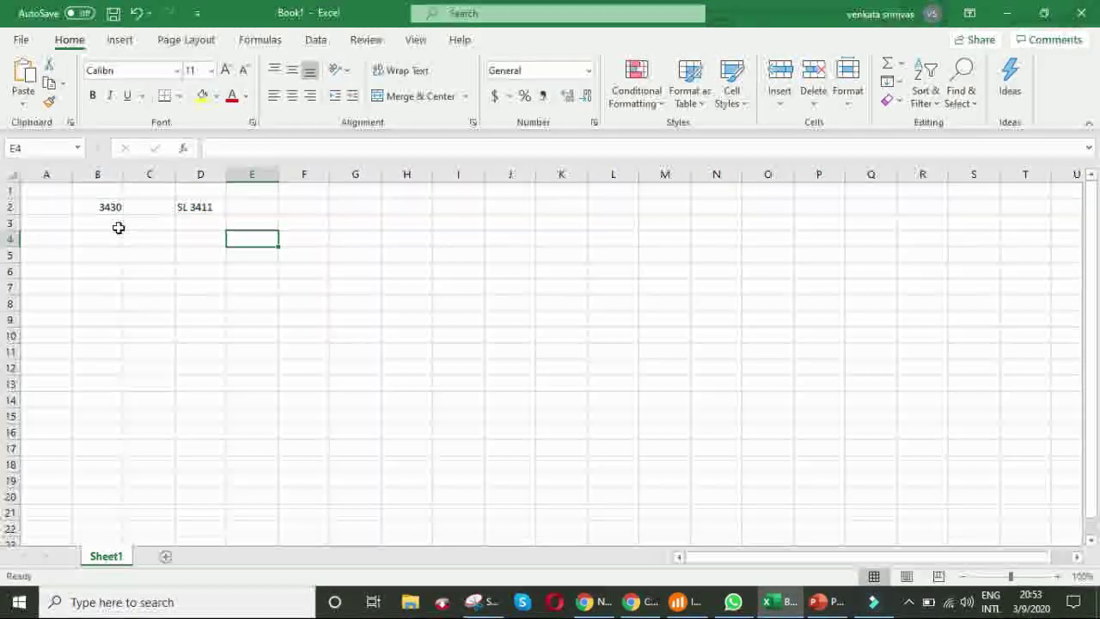
{"action": "left_click_drag", "start_coordinate": [106, 207], "coordinate": [207, 207]}
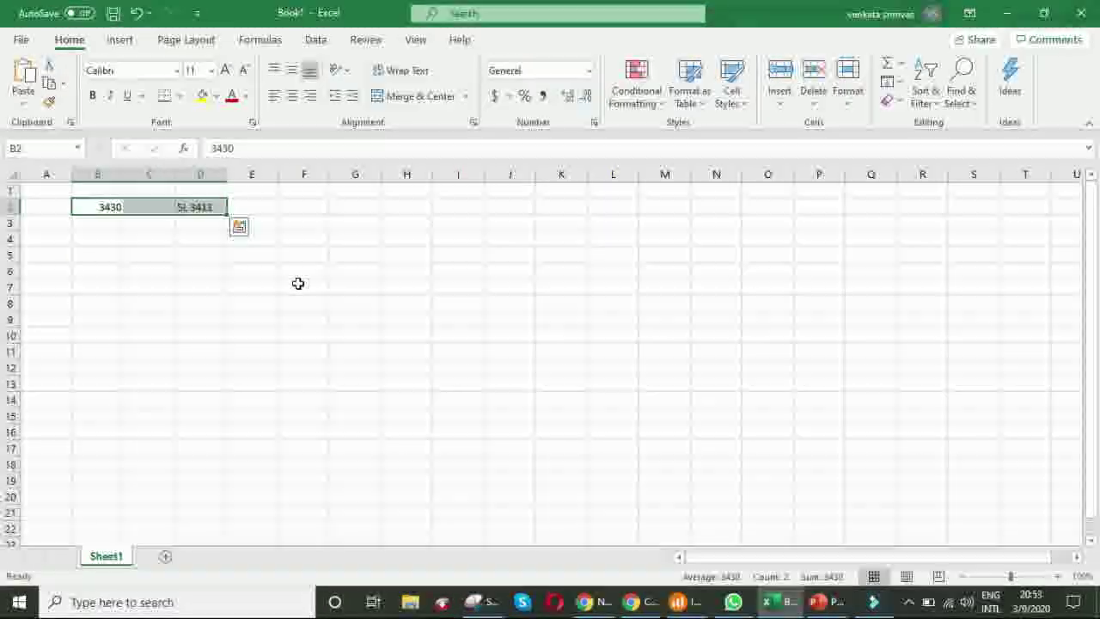
{"action": "left_click", "coordinate": [339, 301]}
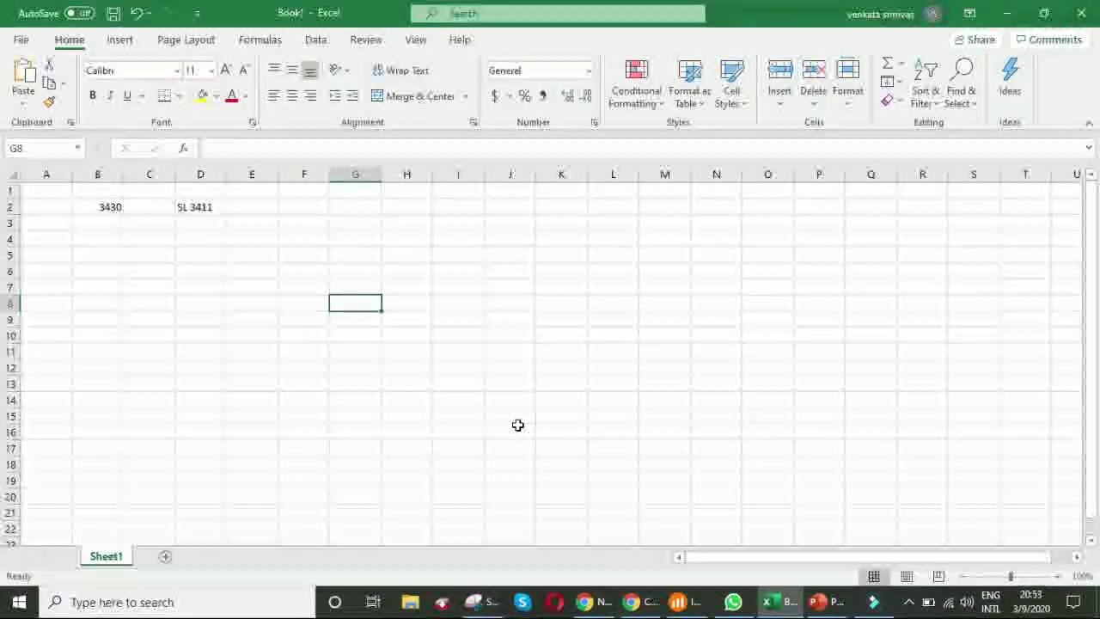
- Switch back to the crude oil chart and examine the price move from the 16:30 candle onward
{"action": "left_click", "coordinate": [632, 602]}
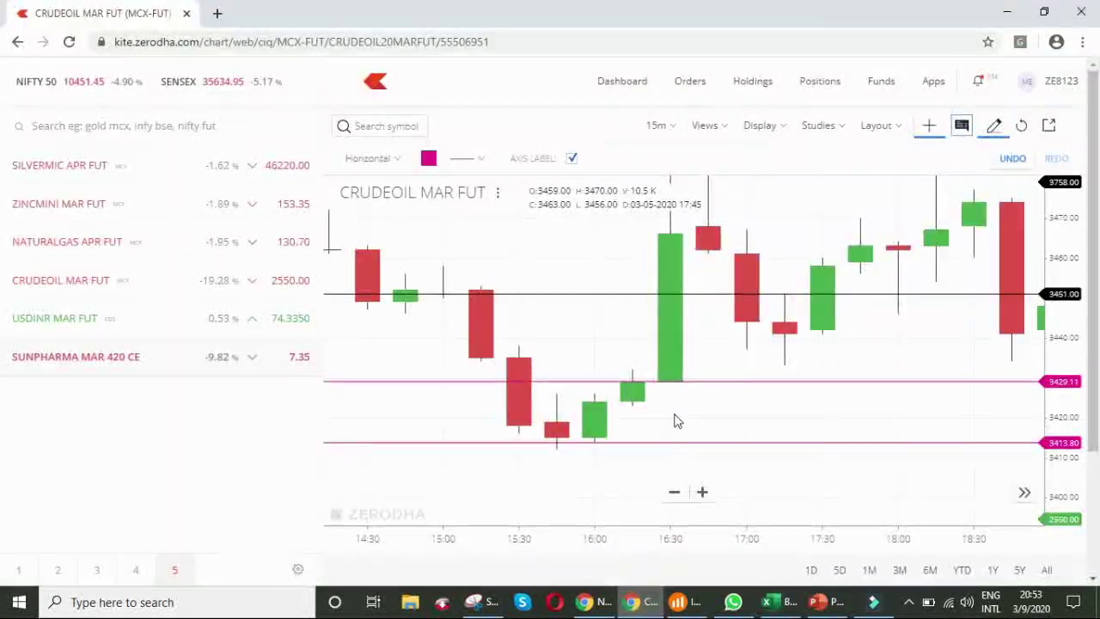
{"action": "scroll", "coordinate": [670, 283], "scroll_direction": "down", "scroll_amount": 3}
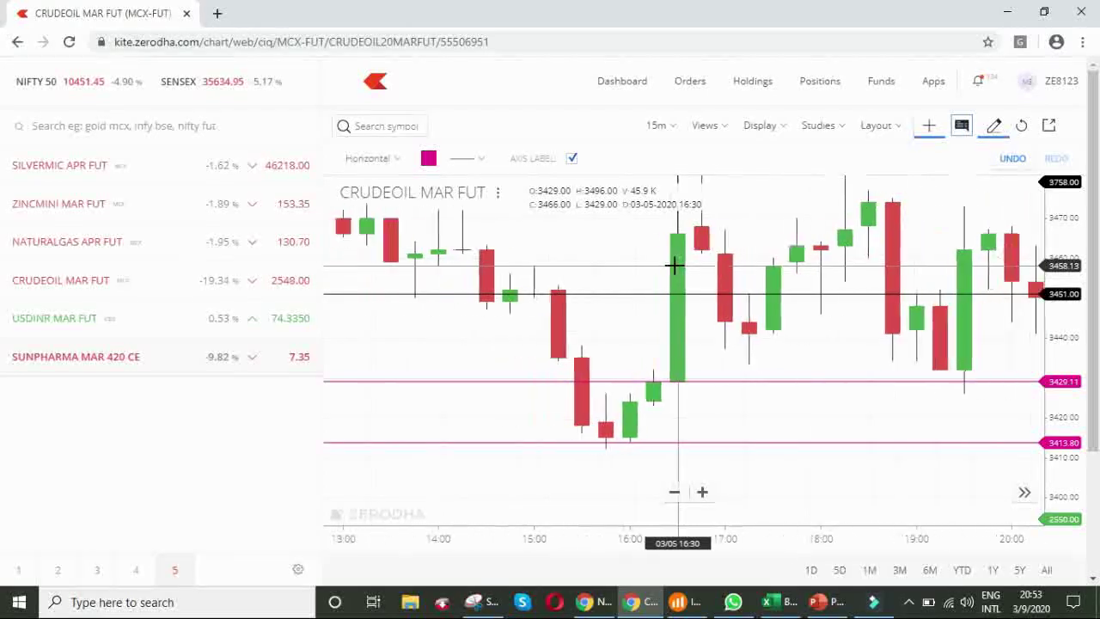
{"action": "left_click_drag", "start_coordinate": [695, 267], "coordinate": [695, 378]}
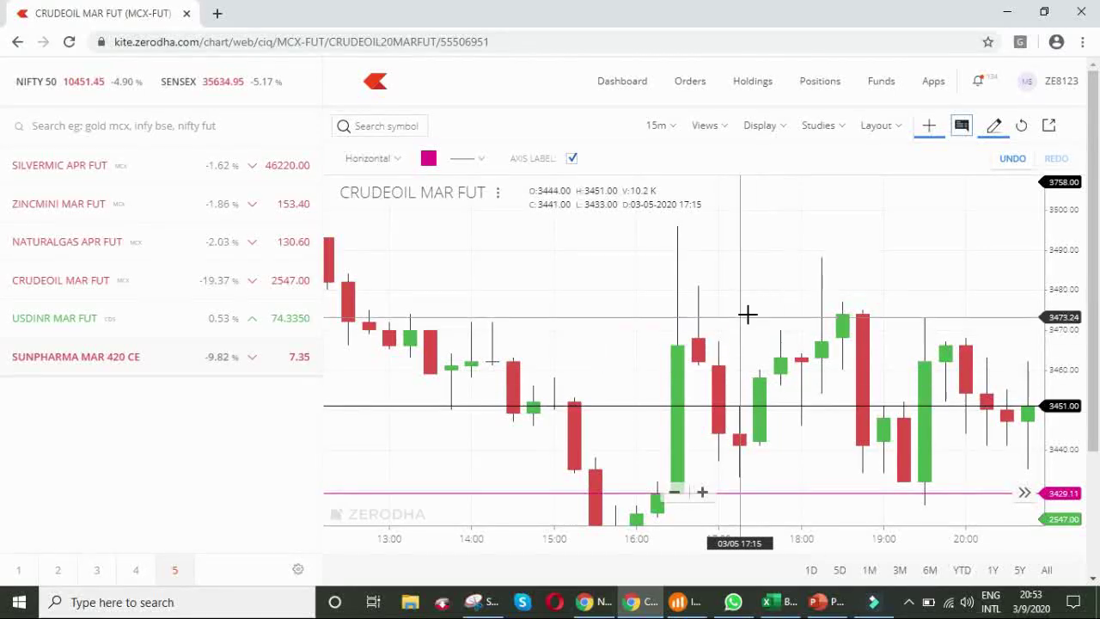
- Move the chart's 3413.80 magenta line up to about 3461 to mark the exit level of the long trade
{"action": "left_click_drag", "start_coordinate": [747, 314], "coordinate": [754, 226]}
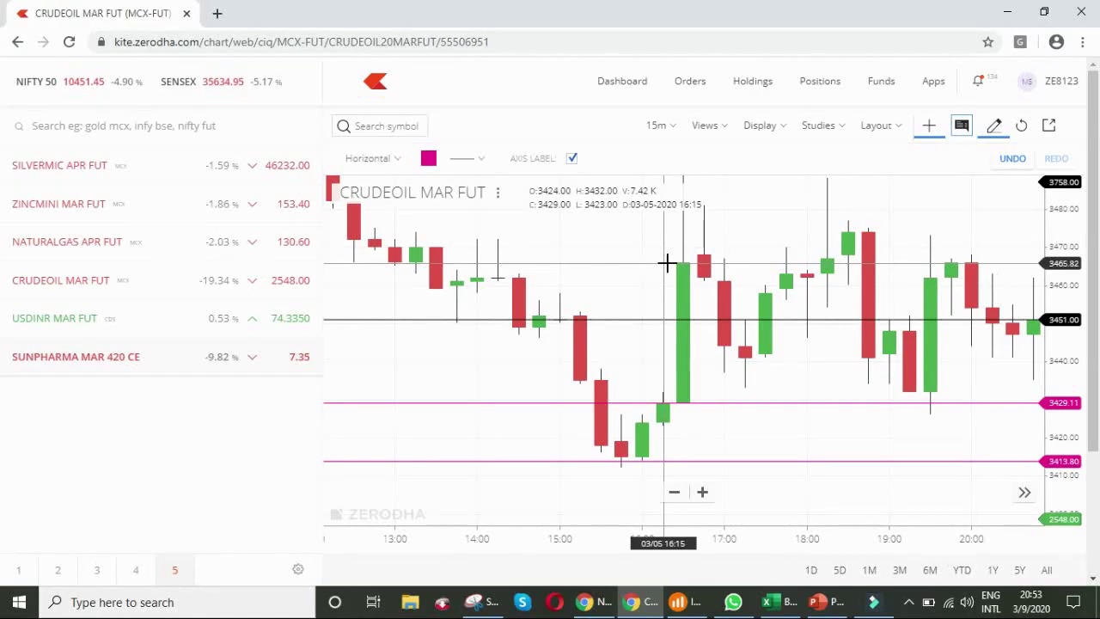
{"action": "scroll", "coordinate": [658, 276], "scroll_direction": "down", "scroll_amount": 3}
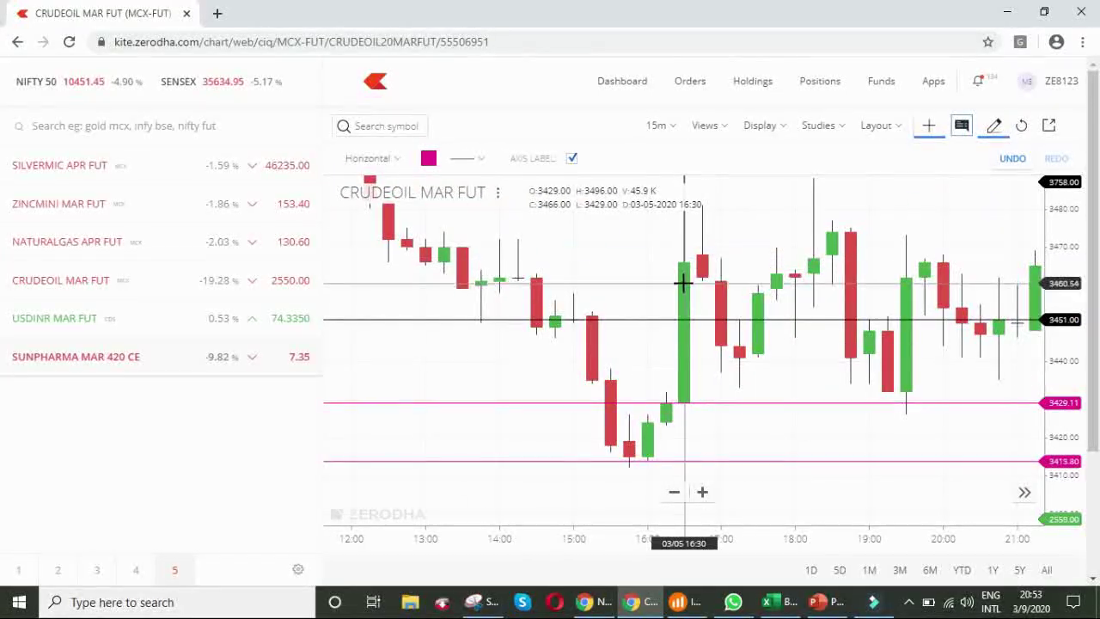
{"action": "left_click_drag", "start_coordinate": [738, 463], "coordinate": [701, 276]}
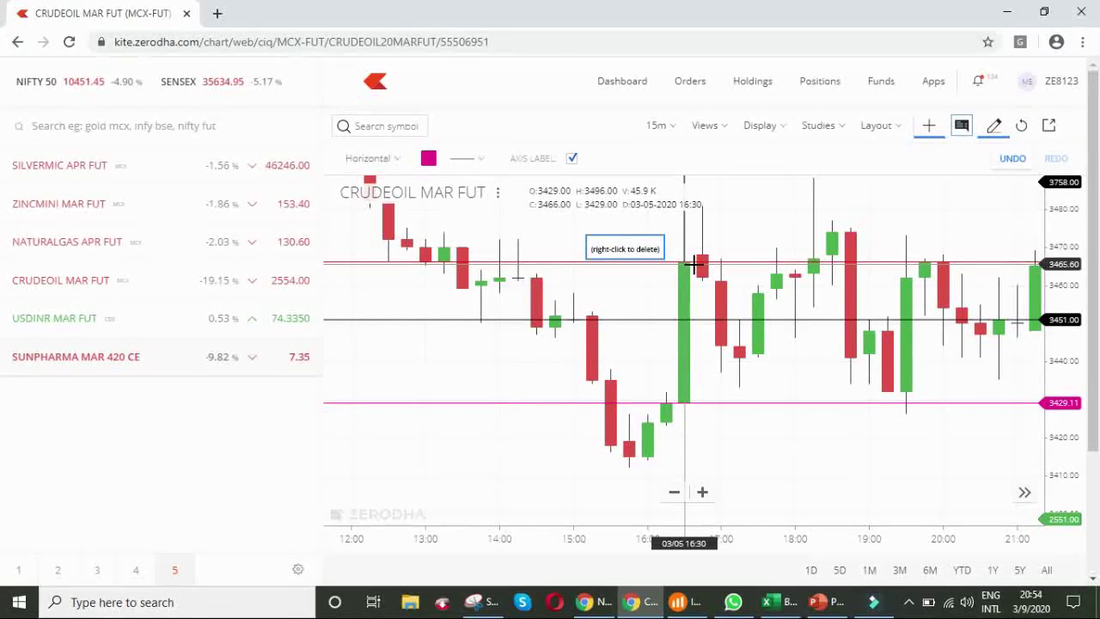
{"action": "left_click_drag", "start_coordinate": [695, 264], "coordinate": [694, 261]}
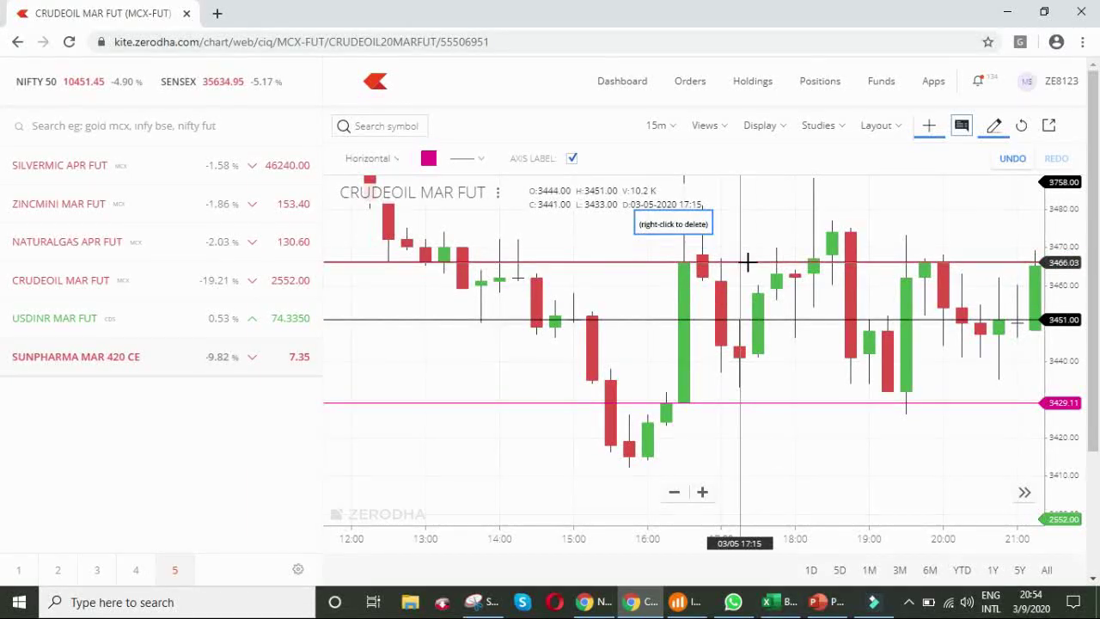
{"action": "left_click_drag", "start_coordinate": [748, 266], "coordinate": [752, 280]}
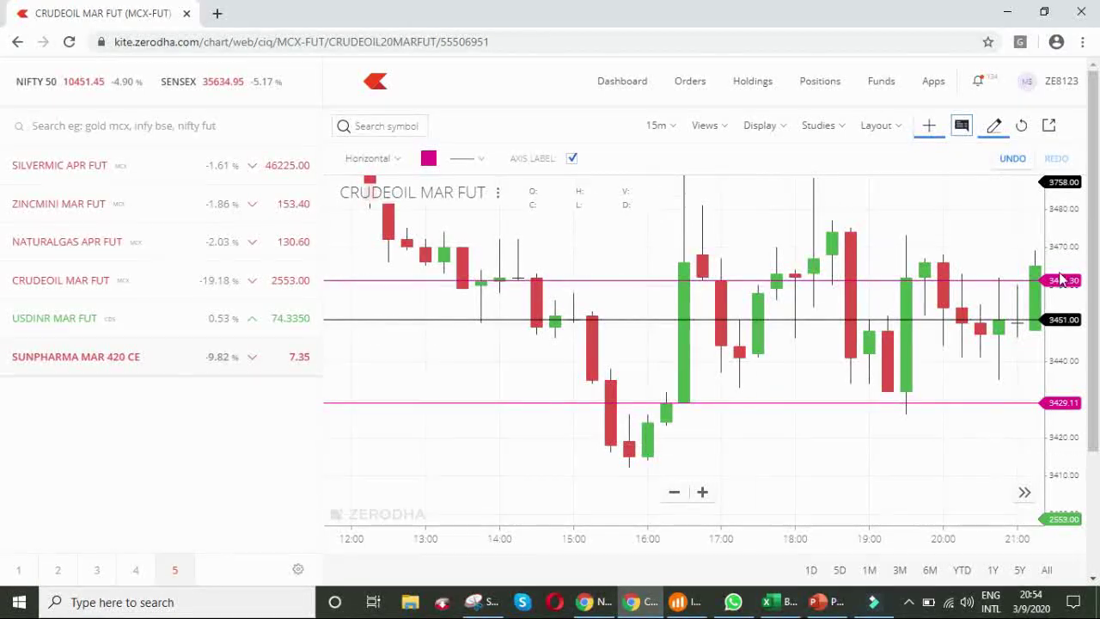
- Switch to Excel and enter the exit price 3461 in cell C2 beside the 3430 entry
{"action": "left_click", "coordinate": [776, 607]}
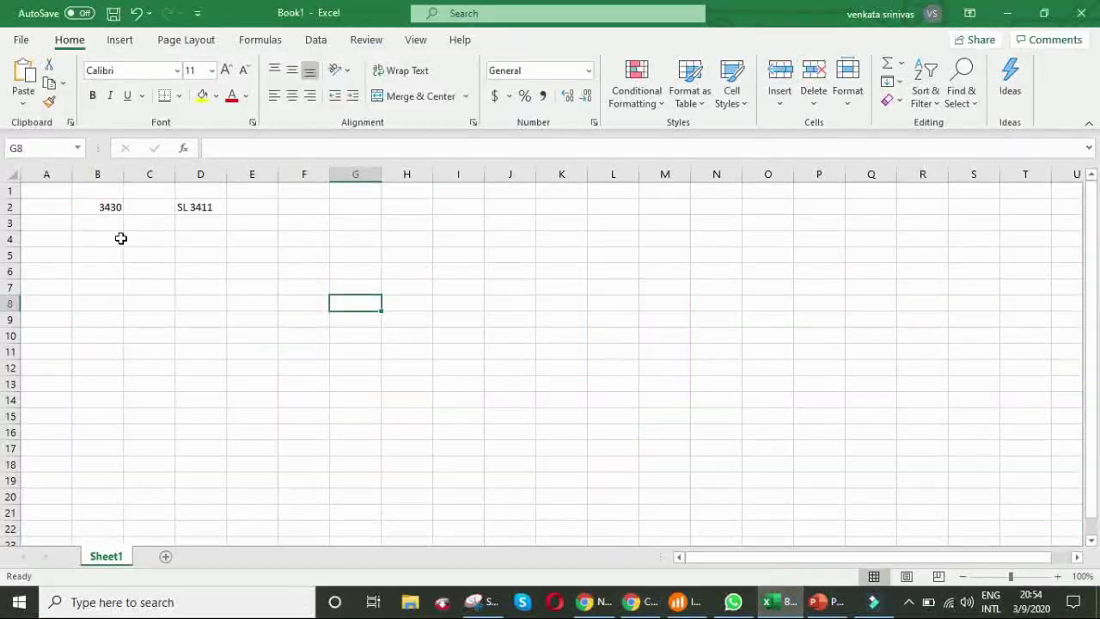
{"action": "left_click", "coordinate": [149, 206]}
{"action": "double_click", "coordinate": [149, 206]}
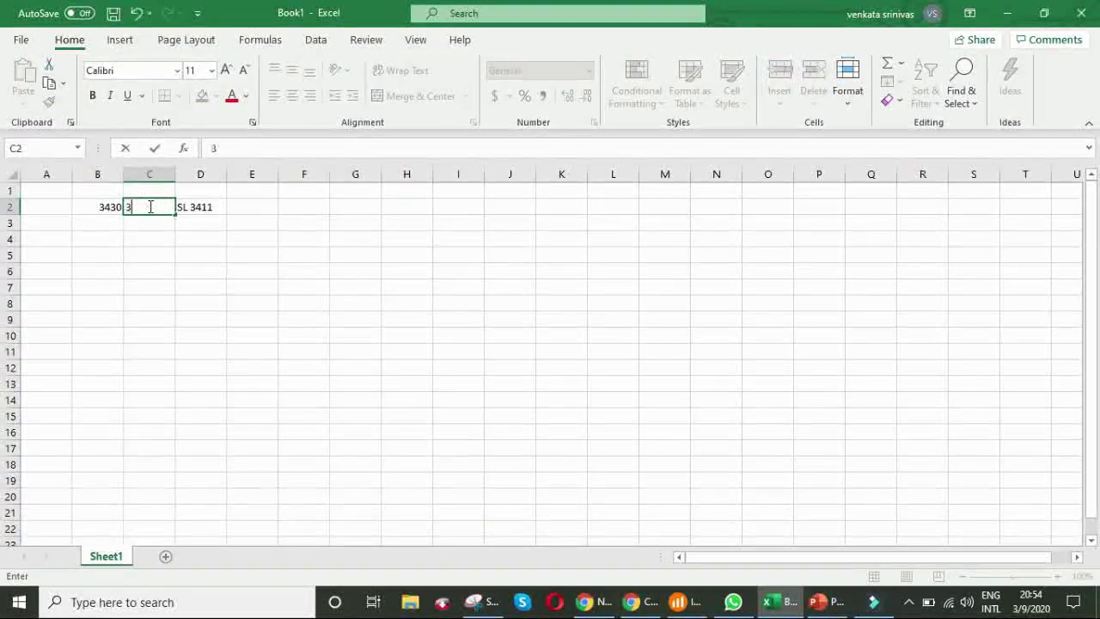
{"action": "type", "text": "3461"}
{"action": "left_click", "coordinate": [297, 306]}
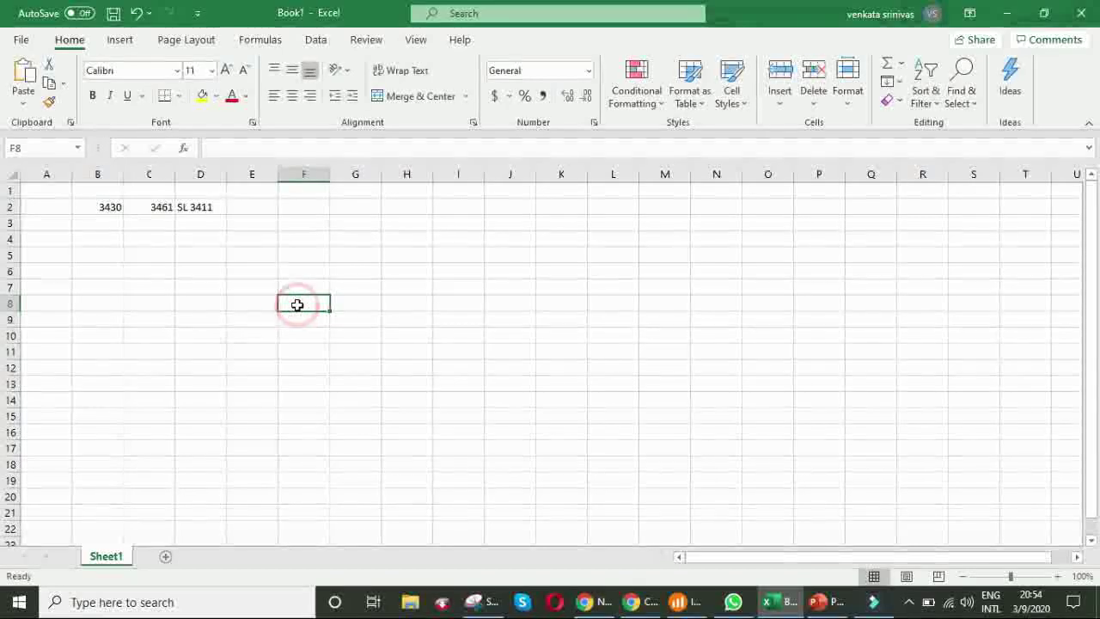
- Compare the 3430 and 3461 prices, note SL 1900 in B4 and Proffit 3000 in B5, and widen column B to fit
{"action": "left_click_drag", "start_coordinate": [109, 206], "coordinate": [165, 207]}
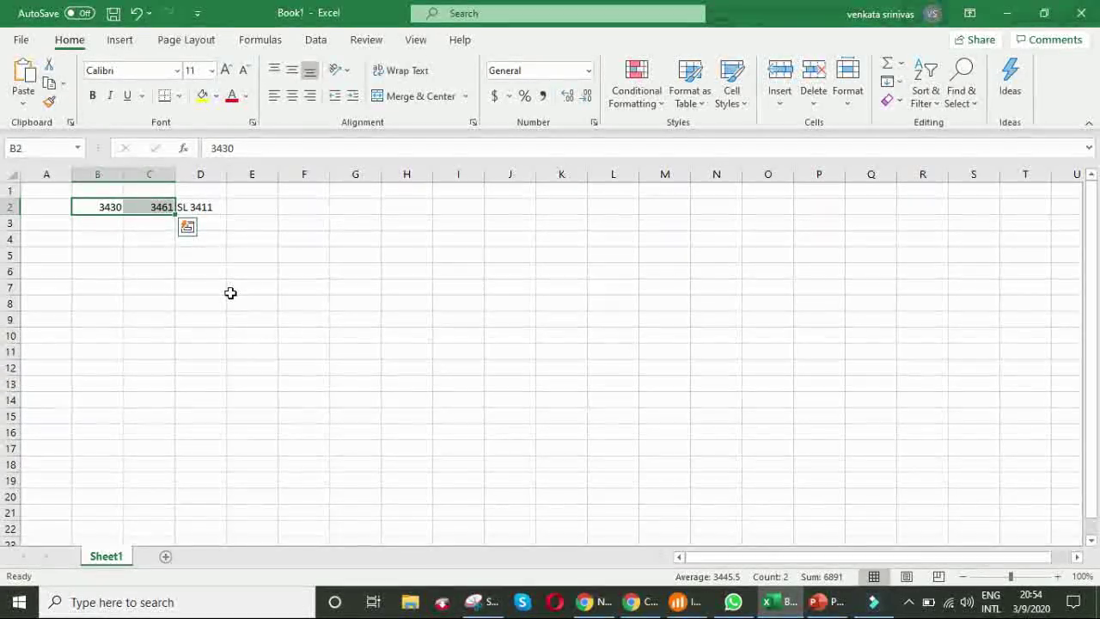
{"action": "left_click", "coordinate": [231, 293]}
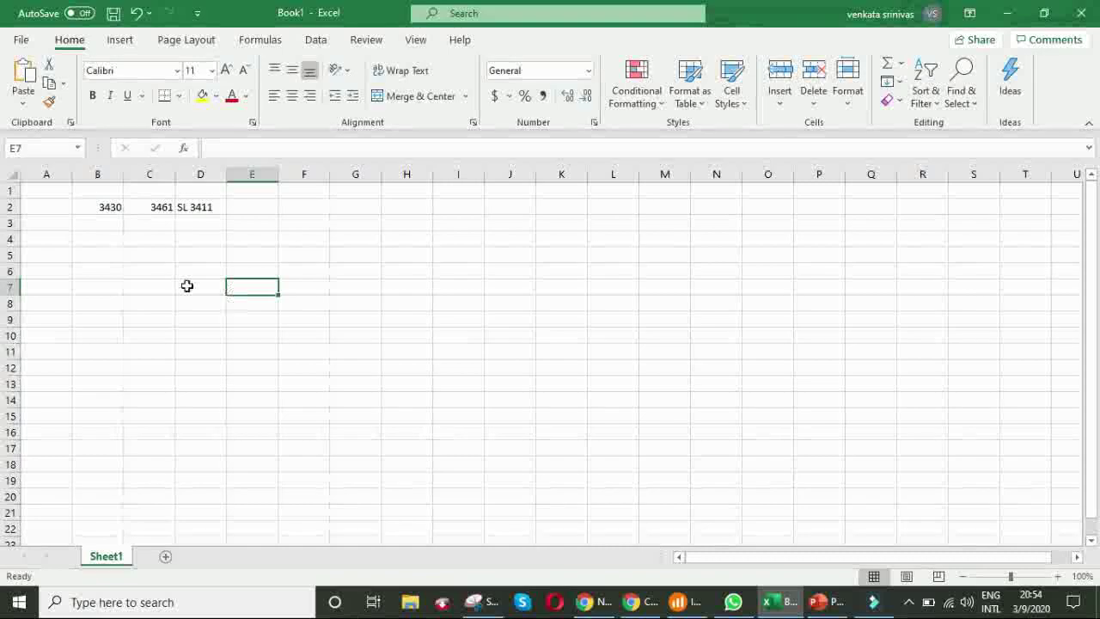
{"action": "double_click", "coordinate": [104, 239]}
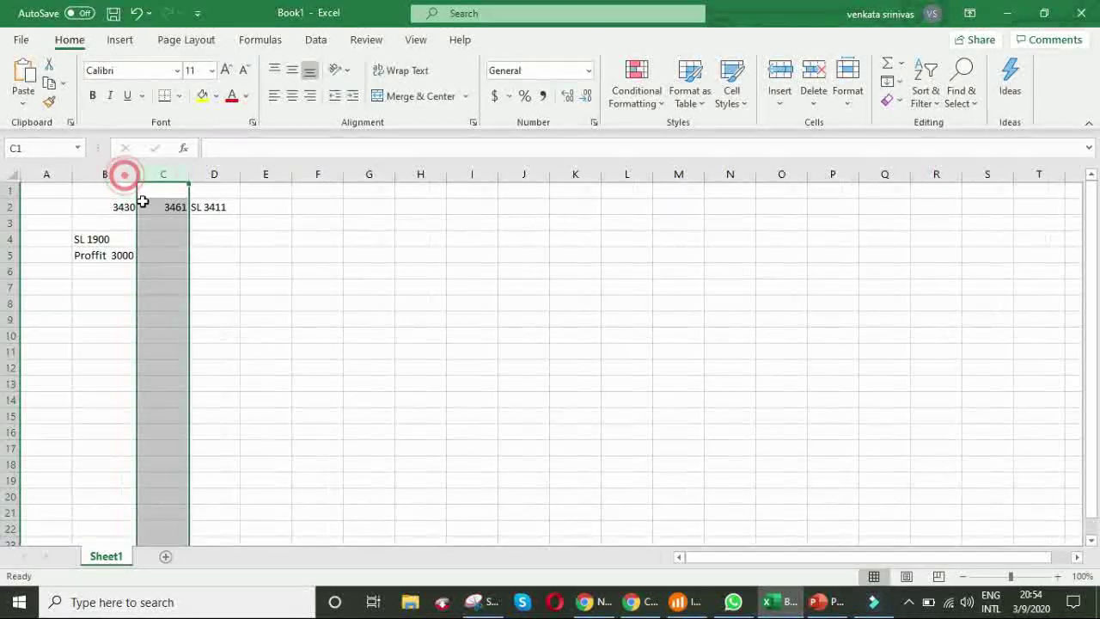
{"action": "left_click", "coordinate": [255, 294]}
{"action": "left_click_drag", "start_coordinate": [86, 240], "coordinate": [90, 255]}
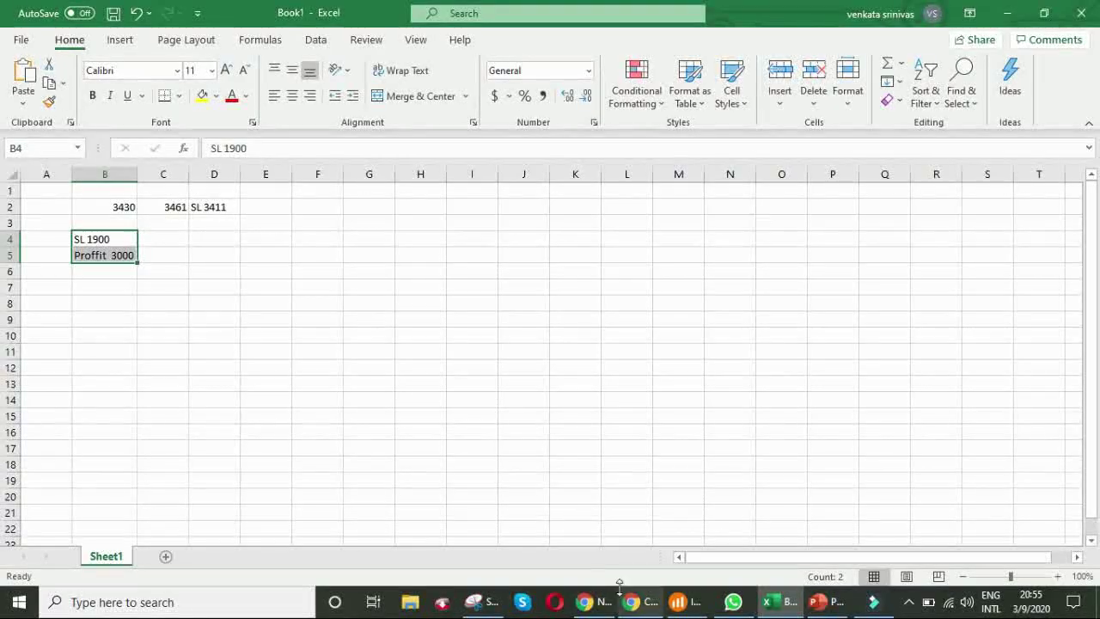
- Switch back to the crude oil chart and examine the 4 March candles around 14:45 near the 3484.67 pivot line
{"action": "left_click", "coordinate": [641, 601]}
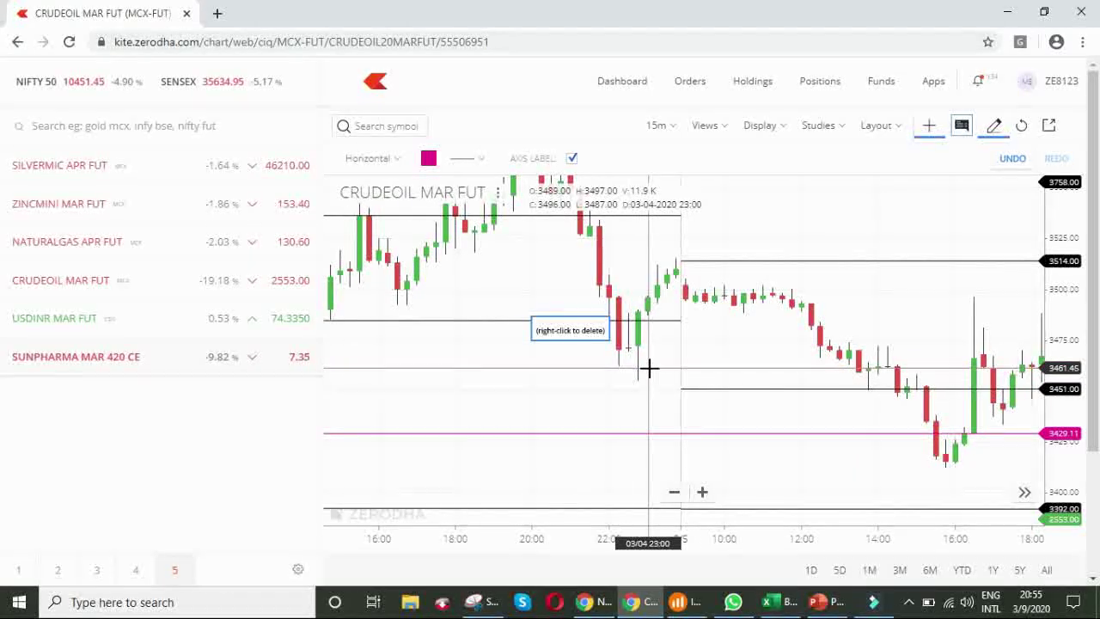
{"action": "scroll", "coordinate": [663, 363], "scroll_direction": "down", "scroll_amount": 3}
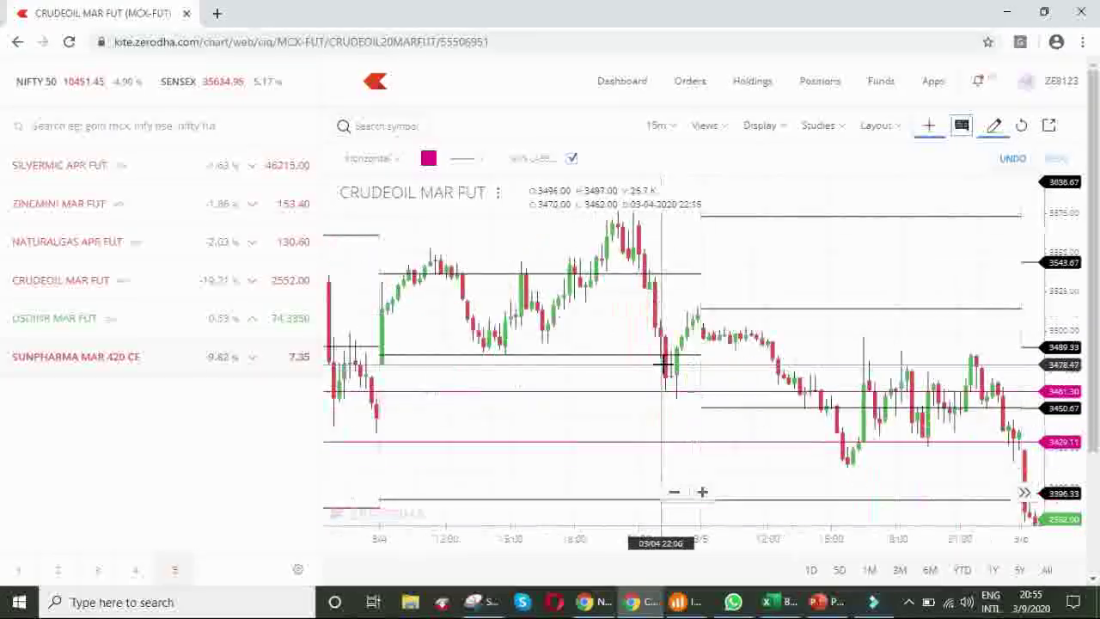
{"action": "scroll", "coordinate": [817, 339], "scroll_direction": "up", "scroll_amount": 3}
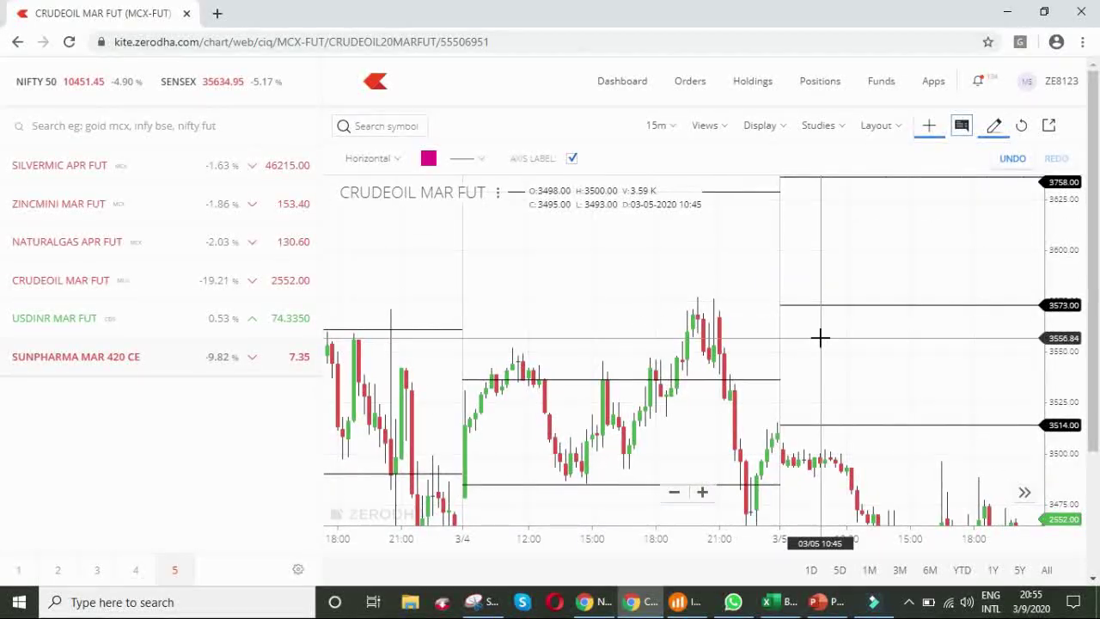
{"action": "scroll", "coordinate": [693, 282], "scroll_direction": "up", "scroll_amount": 3}
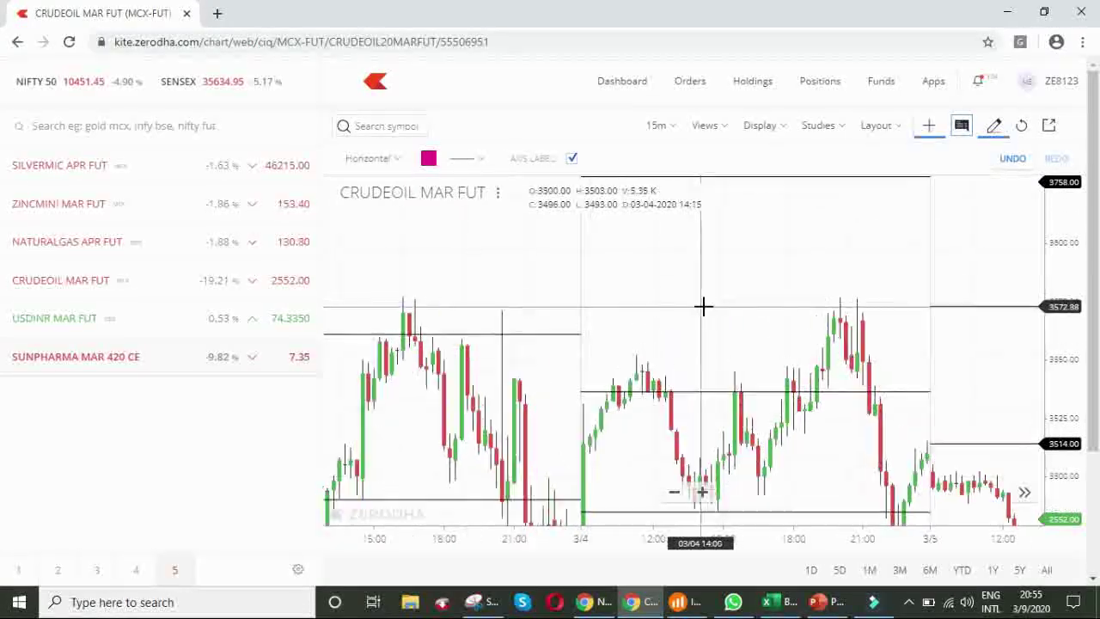
{"action": "left_click_drag", "start_coordinate": [691, 312], "coordinate": [683, 275]}
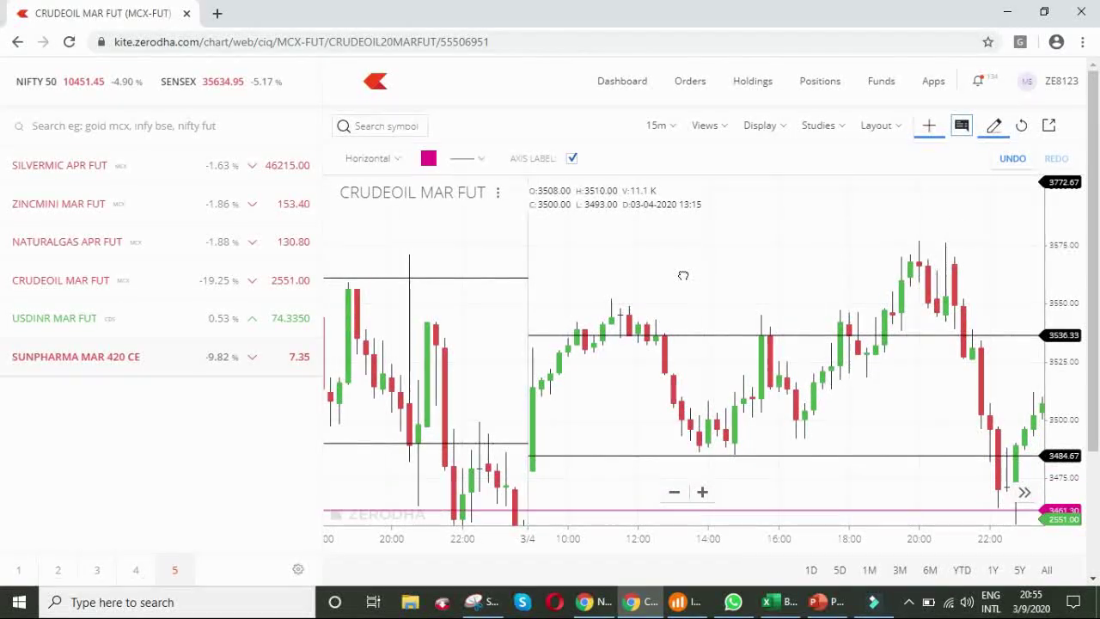
{"action": "scroll", "coordinate": [691, 228], "scroll_direction": "up", "scroll_amount": 3}
{"action": "left_click_drag", "start_coordinate": [691, 229], "coordinate": [592, 366]}
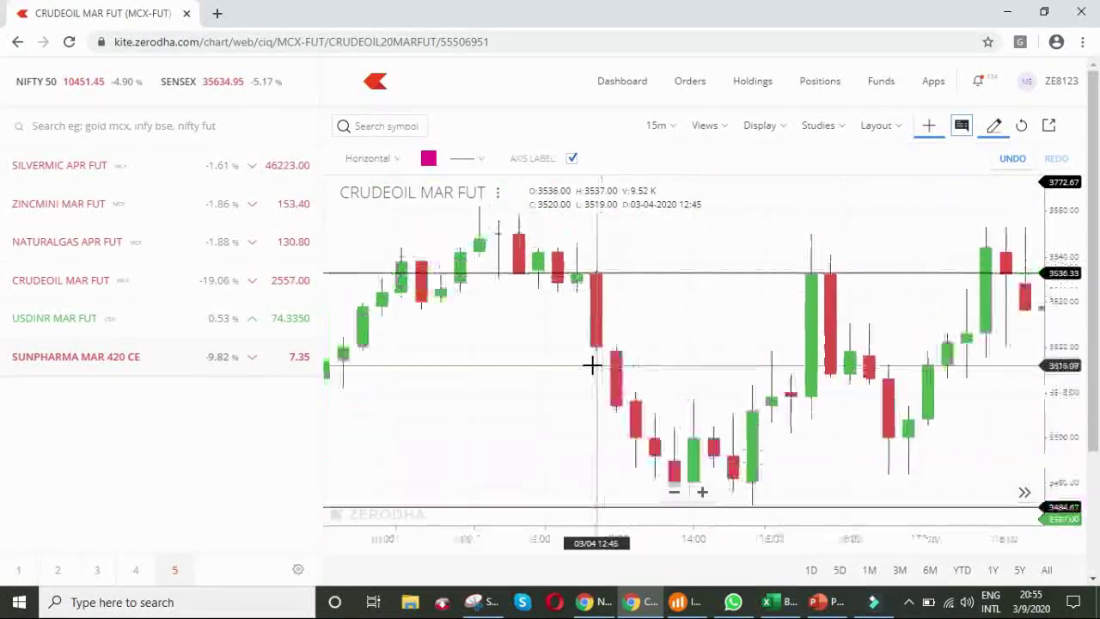
{"action": "scroll", "coordinate": [692, 393], "scroll_direction": "up", "scroll_amount": 2}
{"action": "left_click_drag", "start_coordinate": [693, 393], "coordinate": [655, 270]}
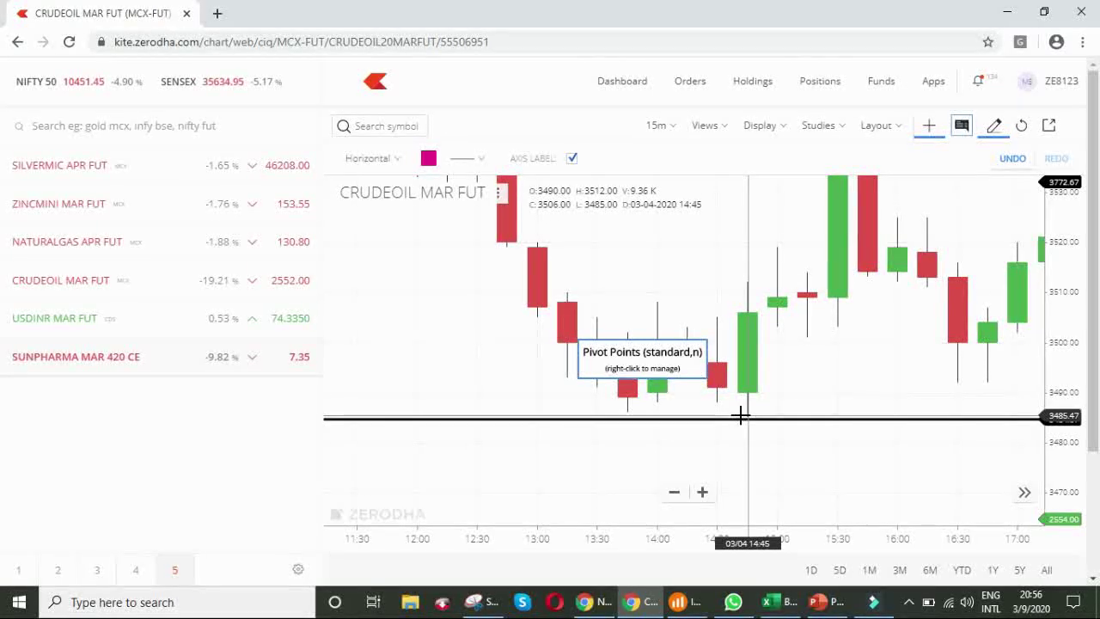
- Search the earlier crude oil sessions back to 2 March and examine the candles around the 13:30 peak
{"action": "scroll", "coordinate": [741, 416], "scroll_direction": "down", "scroll_amount": 3}
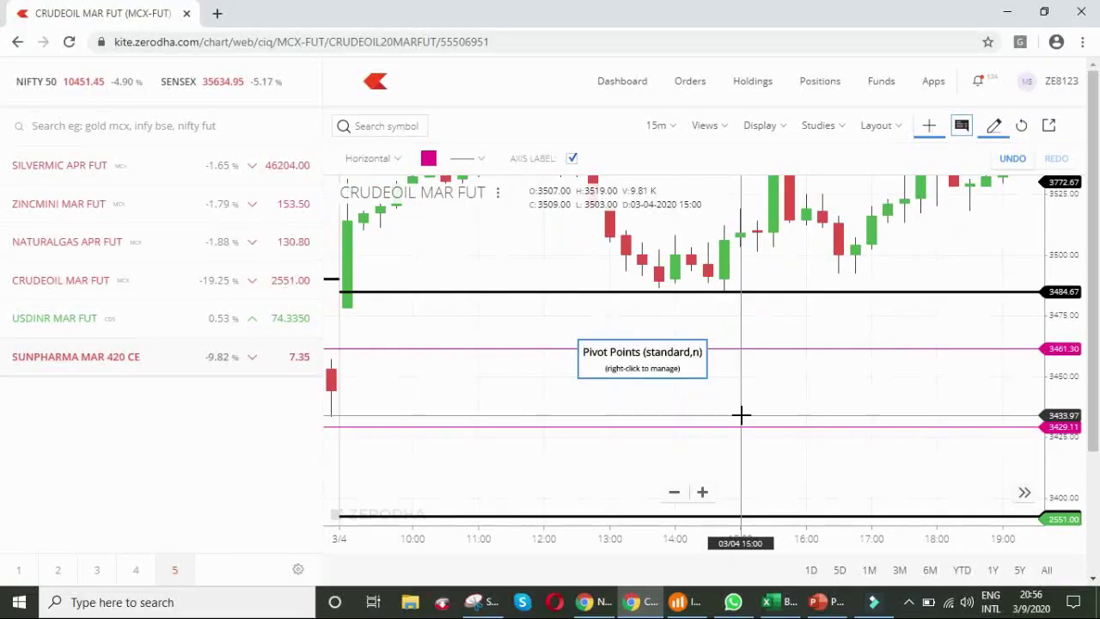
{"action": "left_click_drag", "start_coordinate": [434, 247], "coordinate": [461, 384]}
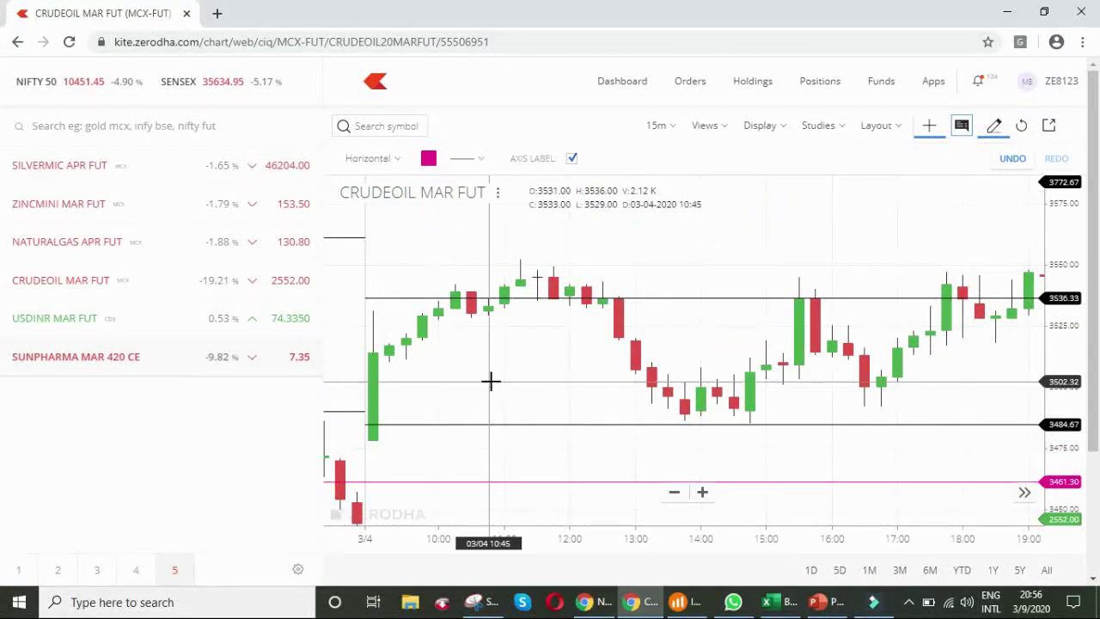
{"action": "left_click_drag", "start_coordinate": [475, 345], "coordinate": [654, 289]}
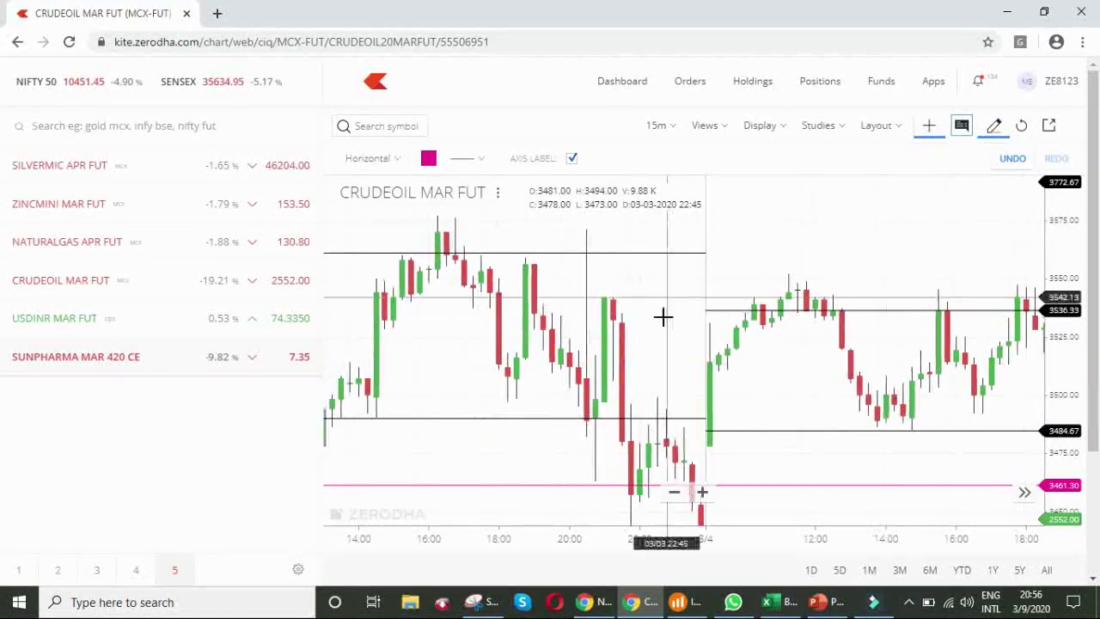
{"action": "left_click_drag", "start_coordinate": [459, 357], "coordinate": [592, 381]}
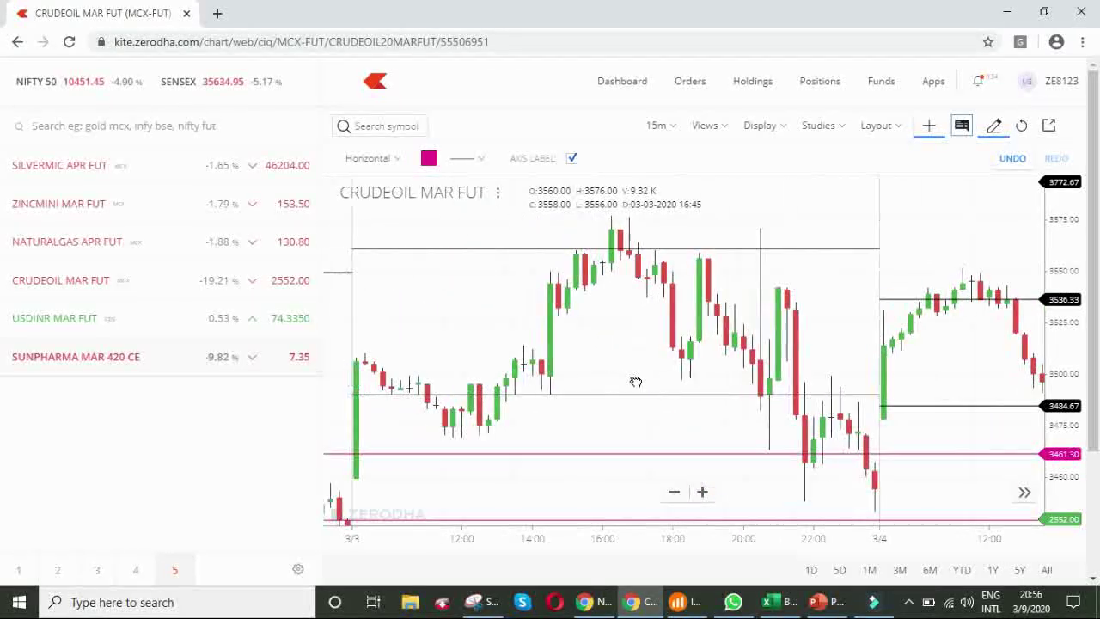
{"action": "left_click_drag", "start_coordinate": [533, 440], "coordinate": [605, 443]}
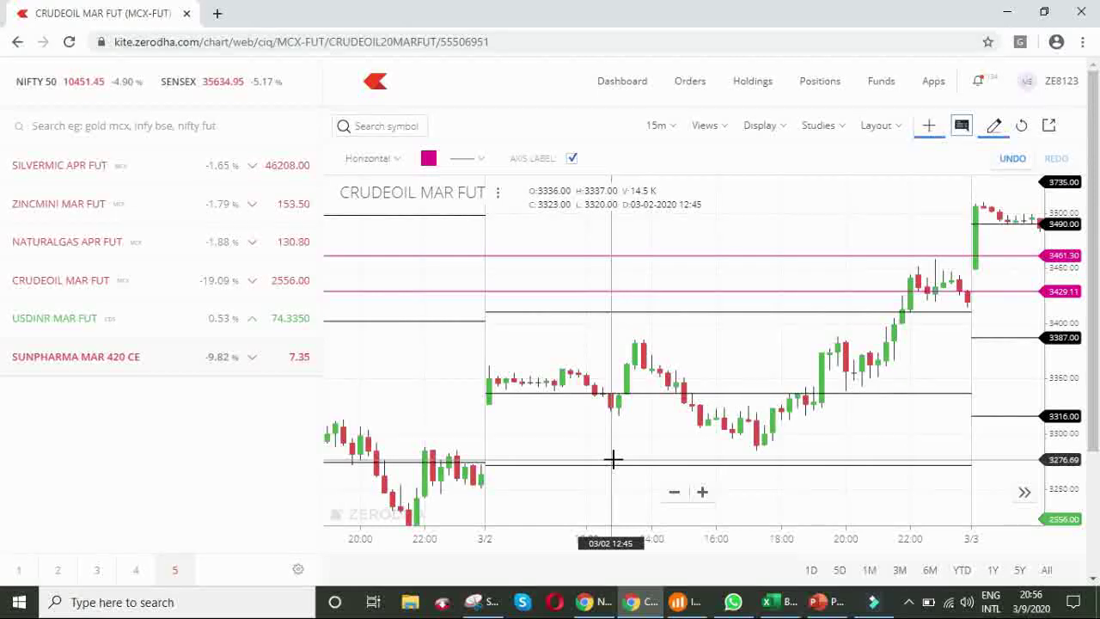
{"action": "scroll", "coordinate": [657, 352], "scroll_direction": "up", "scroll_amount": 2}
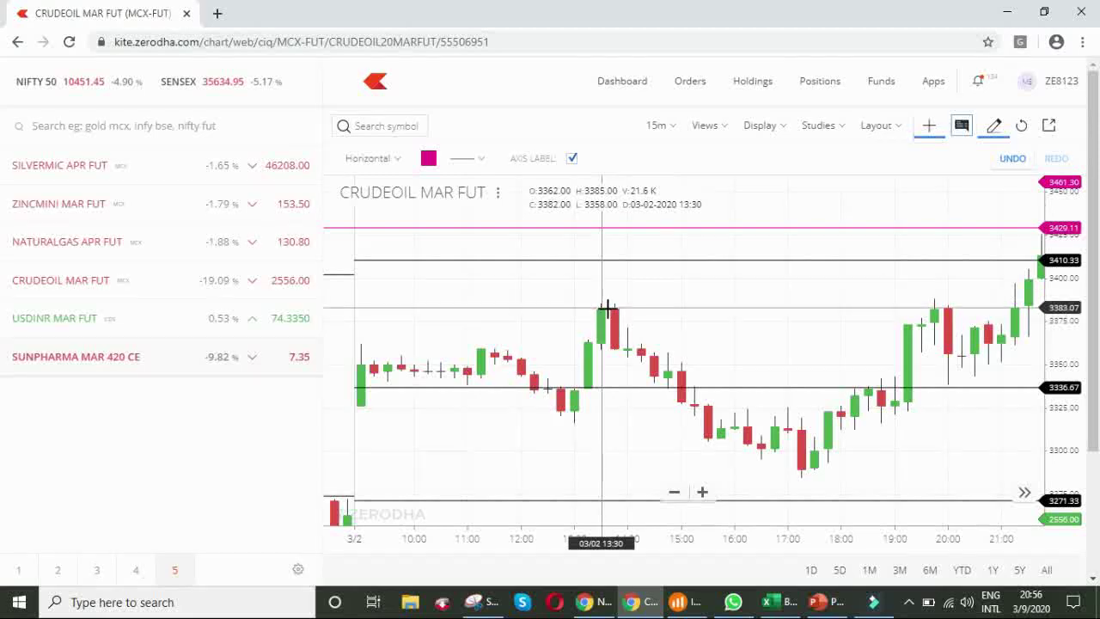
{"action": "scroll", "coordinate": [601, 290], "scroll_direction": "up", "scroll_amount": 3}
{"action": "mouse_move", "coordinate": [616, 284]}
{"action": "left_mouse_down"}
{"action": "mouse_move", "coordinate": [624, 272]}
{"action": "mouse_move", "coordinate": [599, 332]}
{"action": "left_mouse_up"}
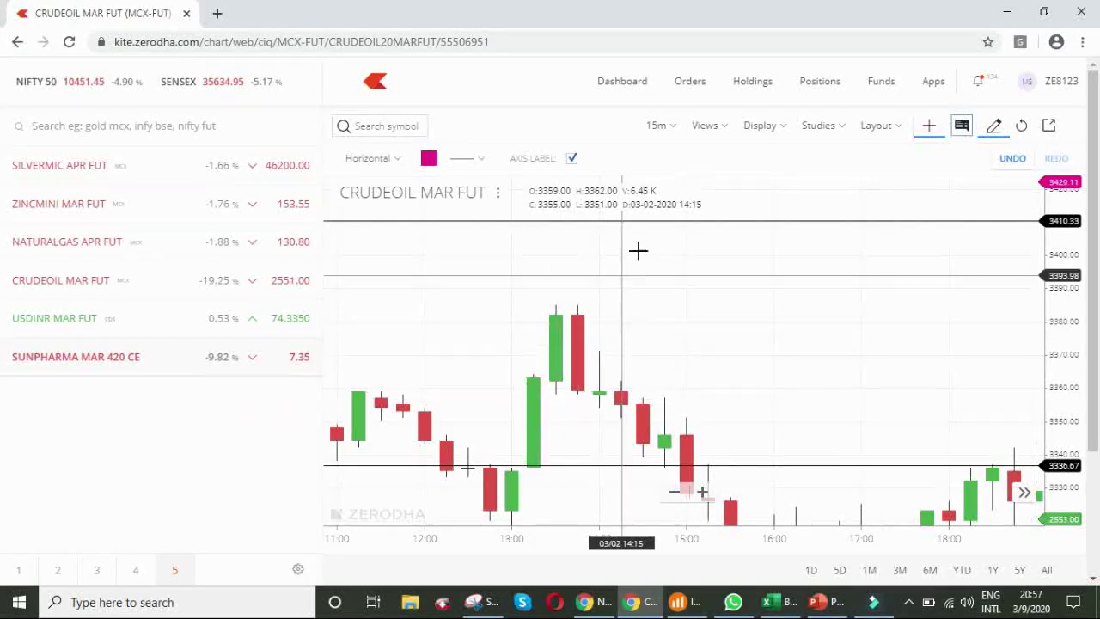
- Draw a horizontal line below the 2 March 13:30 candle and adjust it to about 3355 as the sell level
{"action": "left_click", "coordinate": [560, 392]}
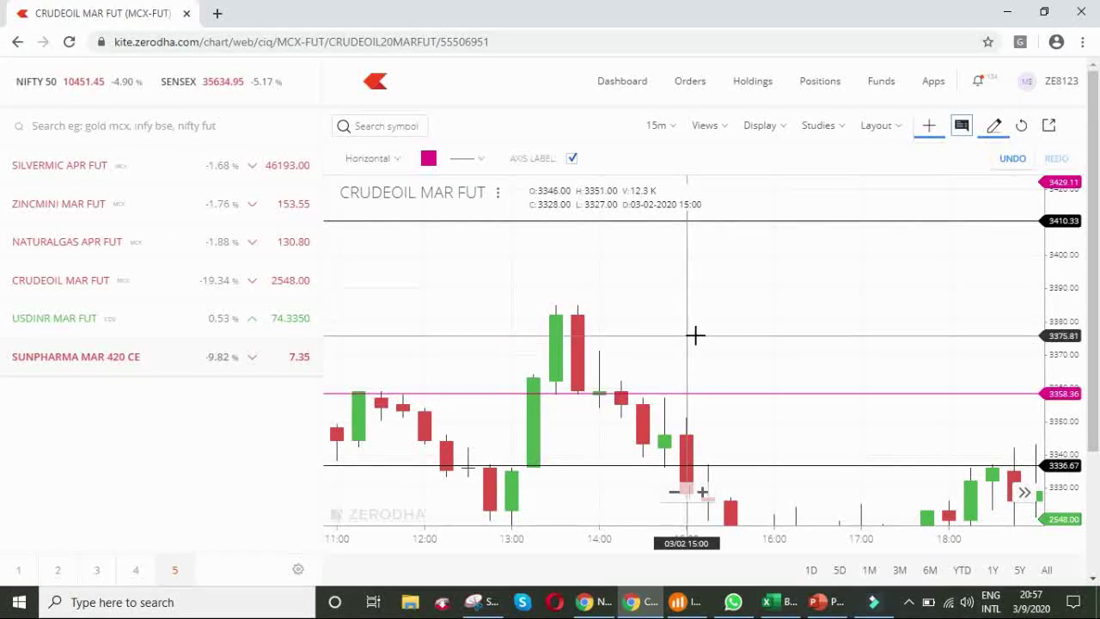
{"action": "mouse_move", "coordinate": [694, 334]}
{"action": "left_mouse_down"}
{"action": "mouse_move", "coordinate": [705, 238]}
{"action": "mouse_move", "coordinate": [702, 318]}
{"action": "left_mouse_up"}
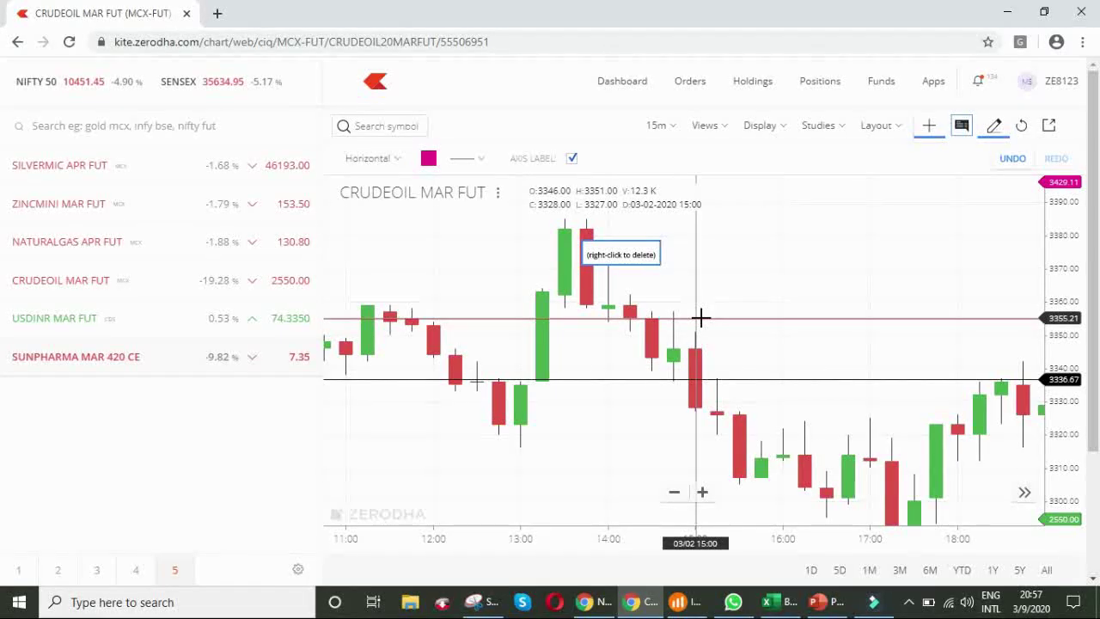
{"action": "left_click_drag", "start_coordinate": [702, 317], "coordinate": [568, 319]}
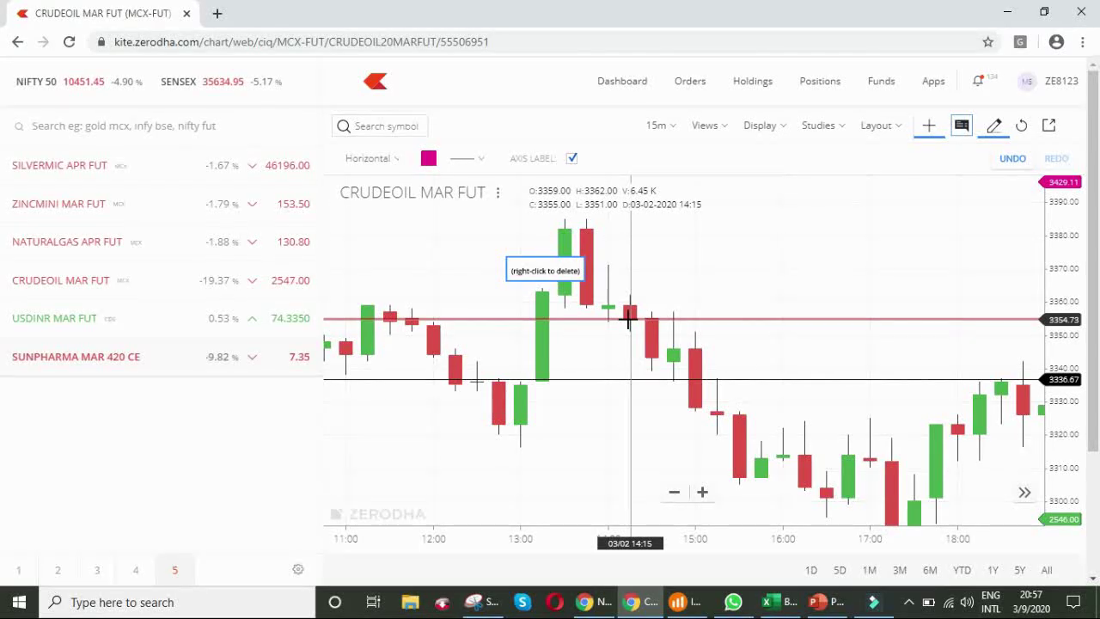
- Switch to Excel and enter the sell price 3354 in cell B9
{"action": "left_click", "coordinate": [771, 607]}
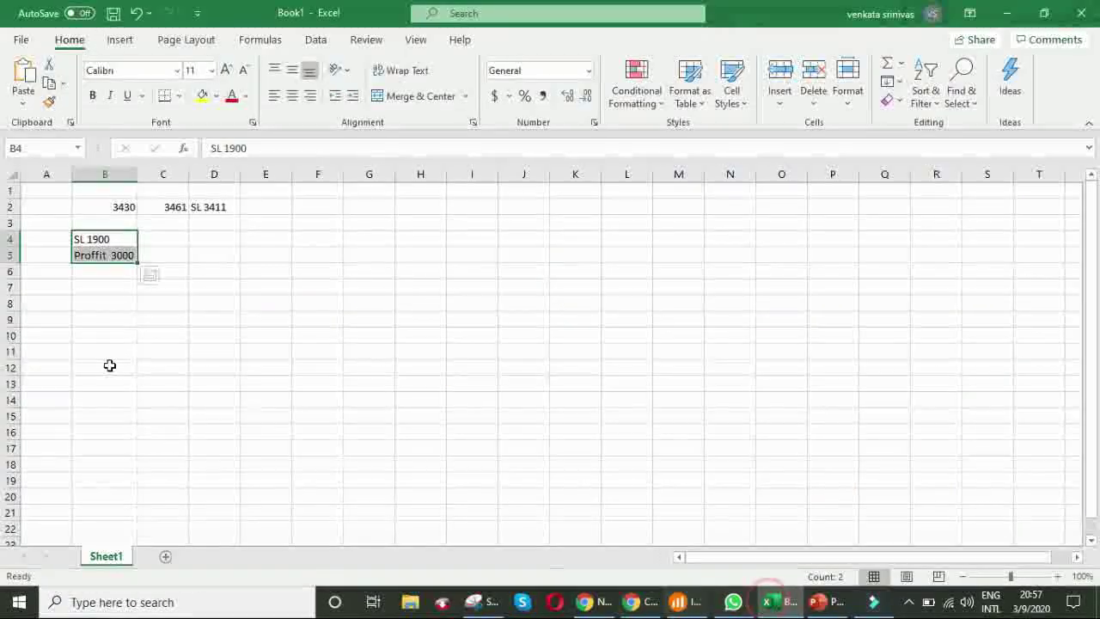
{"action": "left_click", "coordinate": [118, 350]}
{"action": "left_click", "coordinate": [100, 320]}
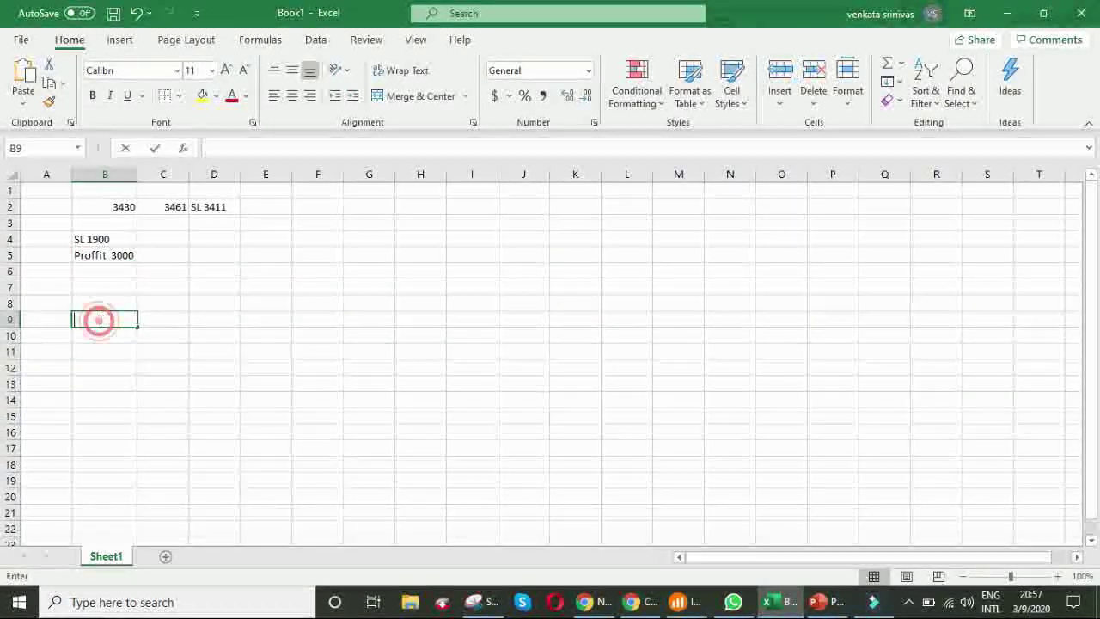
{"action": "type", "text": "3354"}
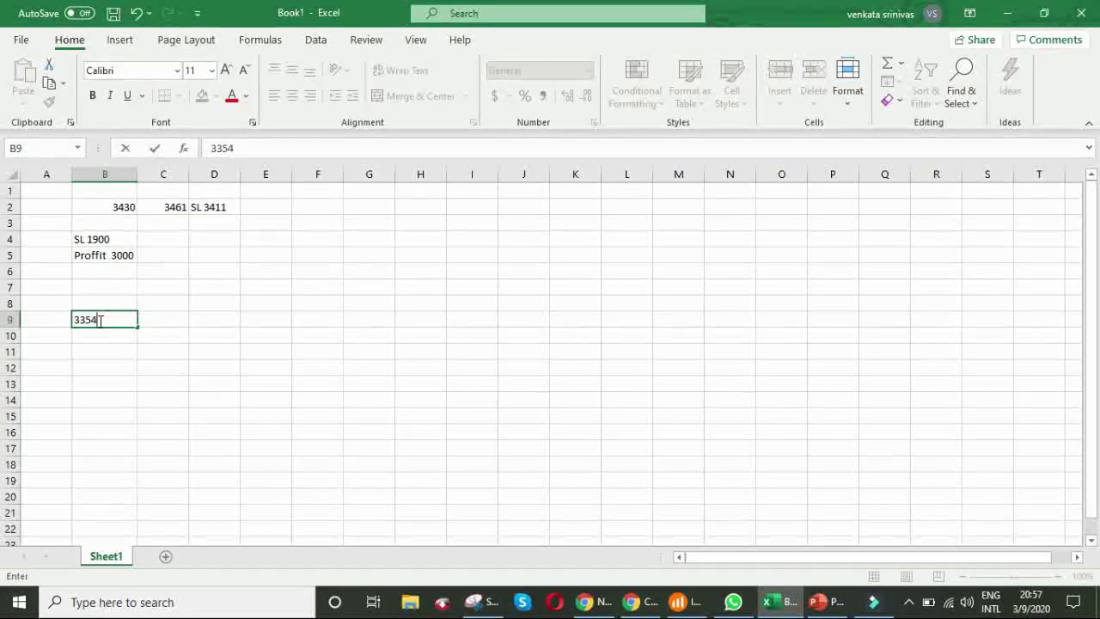
{"action": "left_click", "coordinate": [154, 387]}
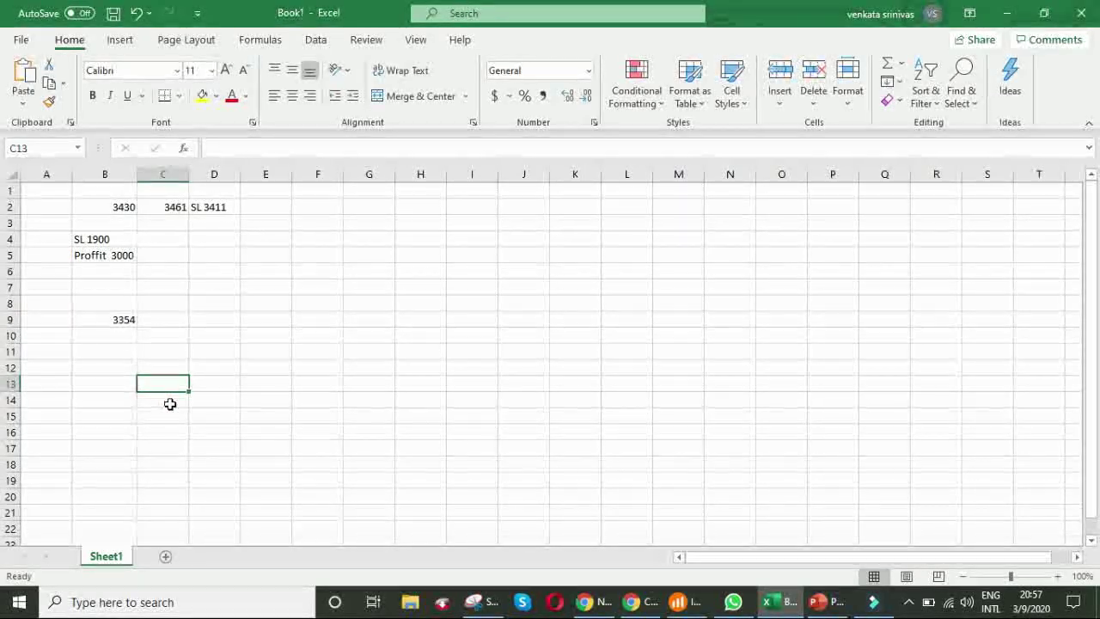
- Return to the crude oil chart and draw a horizontal line at about 3385 along the 13:30 and 13:45 candle highs
{"action": "key", "text": "alt+Tab"}
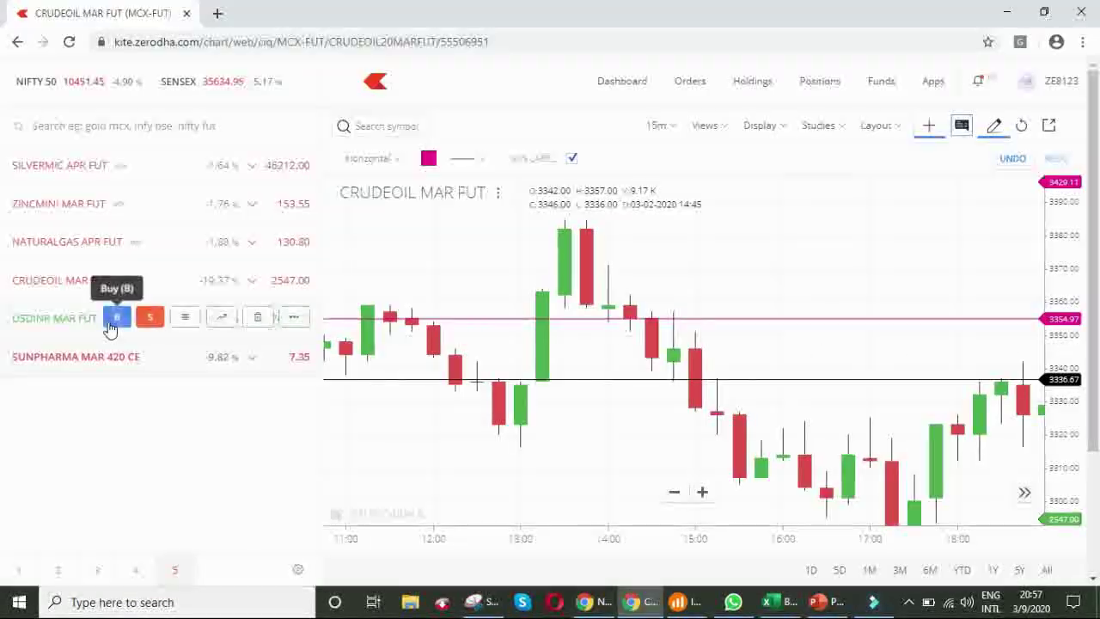
{"action": "left_click", "coordinate": [574, 220]}
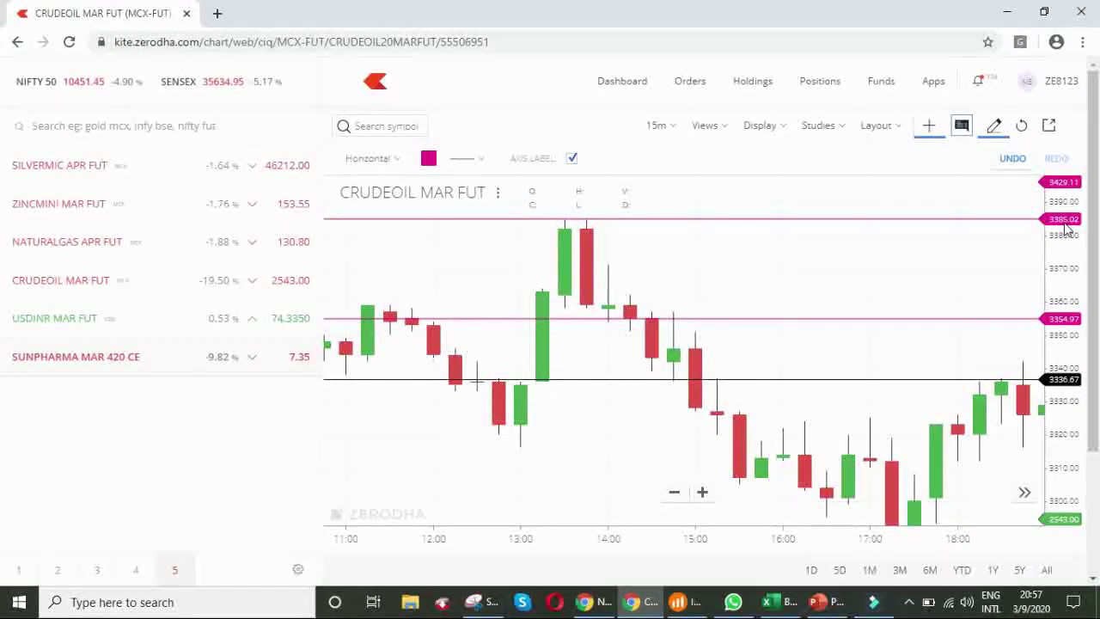
- Switch to Excel and enter the stop-loss note "SL 3385" in cell D9
{"action": "left_click", "coordinate": [773, 607]}
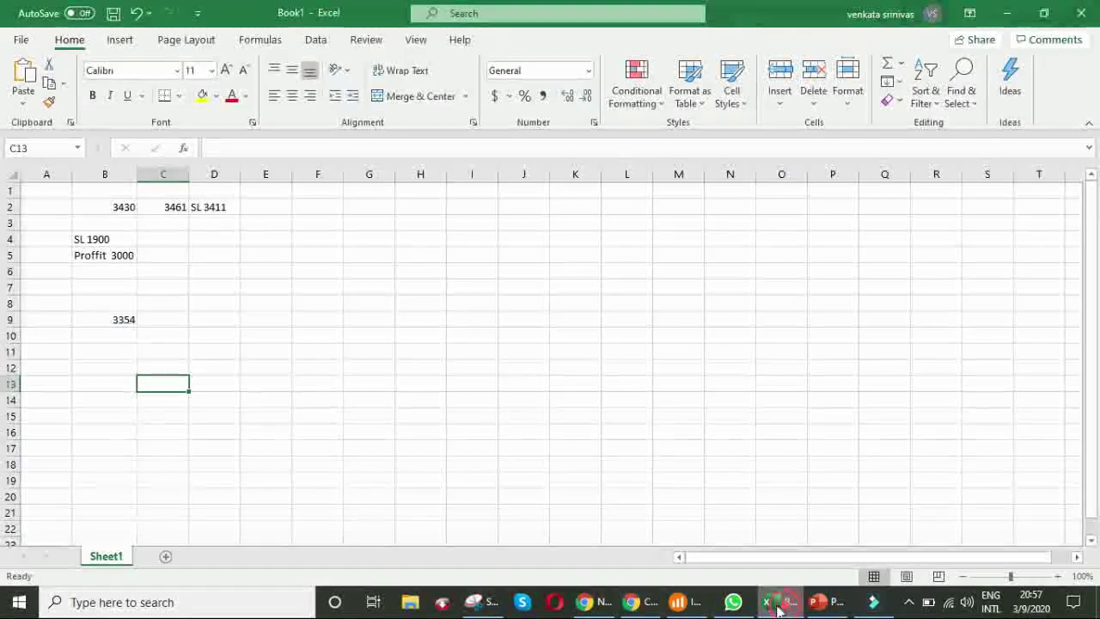
{"action": "left_click", "coordinate": [207, 322]}
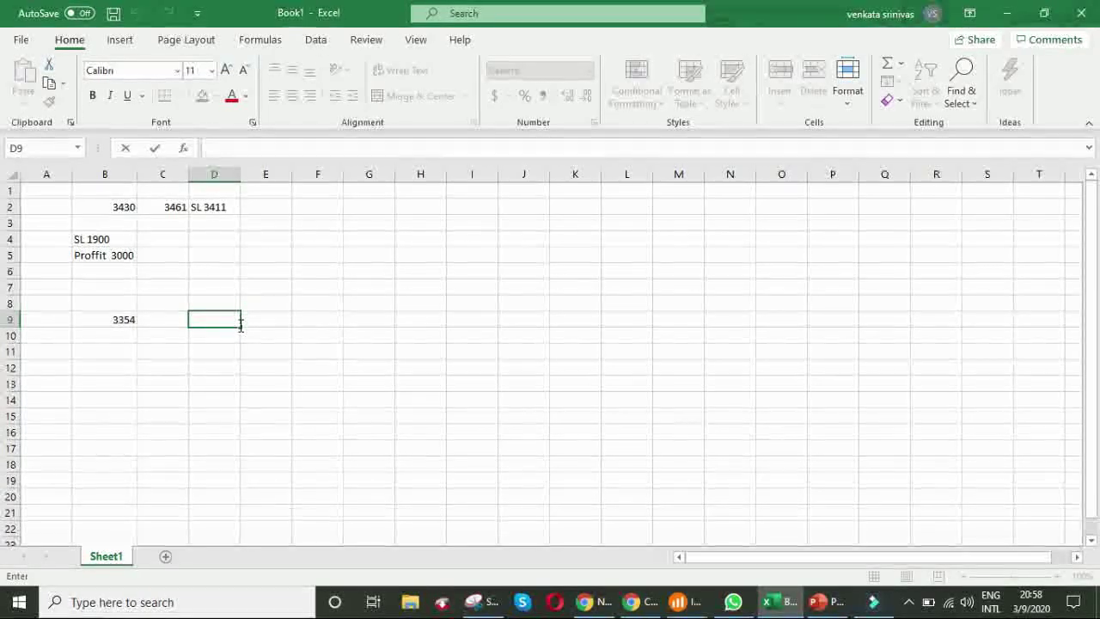
{"action": "type", "text": "SL 3385"}
{"action": "left_click", "coordinate": [218, 356]}
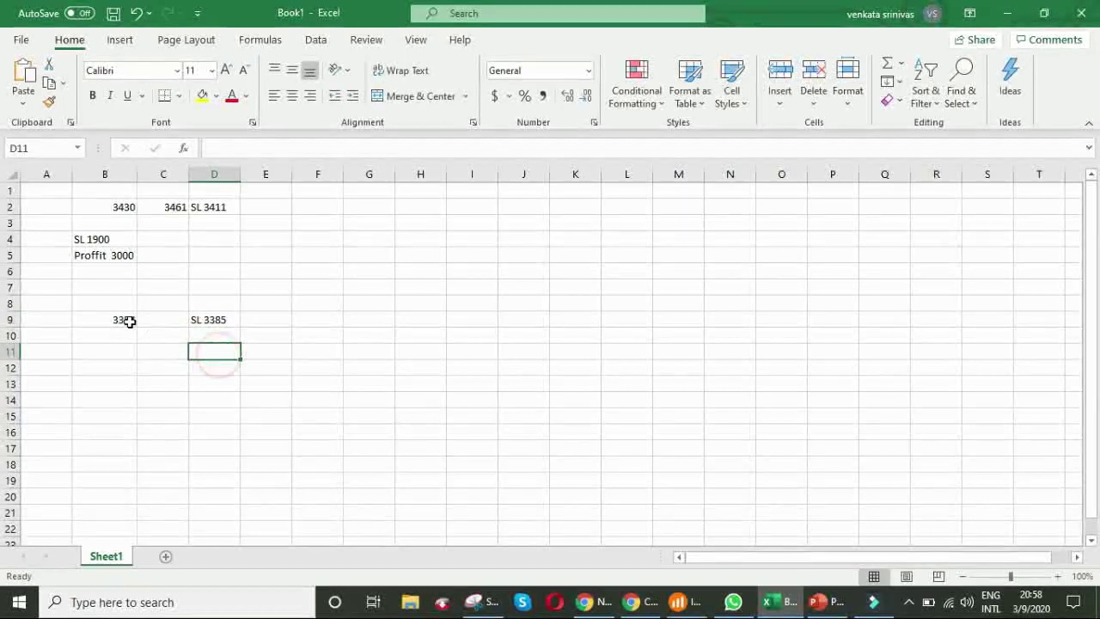
- Move the sell price 3354 from cell B9 to cell C9
{"action": "left_click", "coordinate": [125, 321]}
{"action": "key", "text": "ctrl+c"}
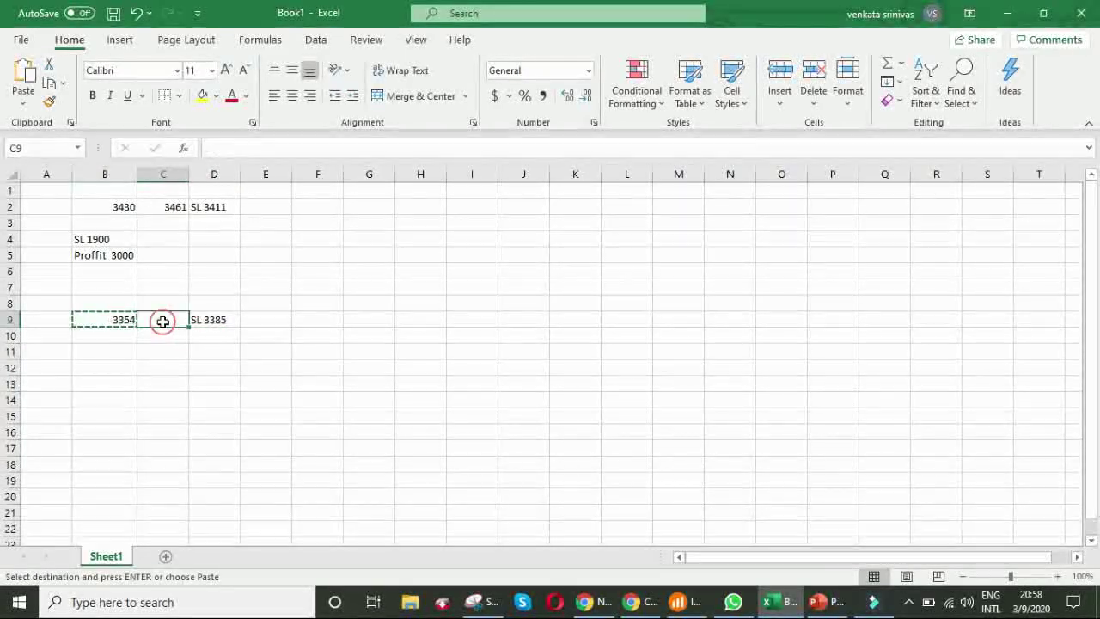
{"action": "key", "text": "Return"}
{"action": "double_click", "coordinate": [214, 400]}
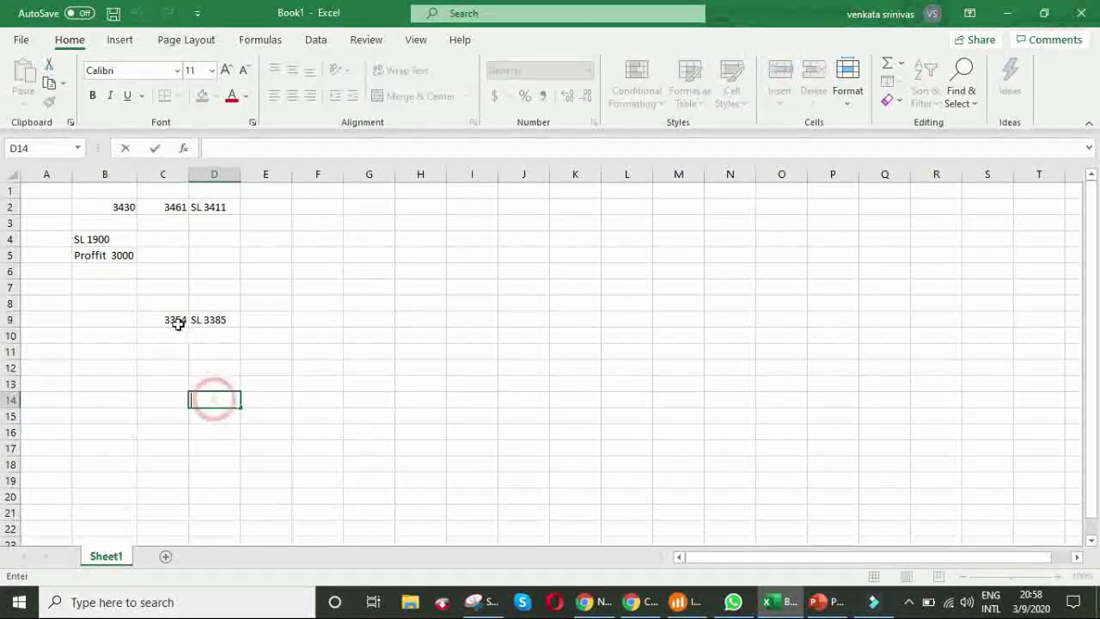
- Add the headings "Buy@" in cell B1 and "Sell@" in cell C1
{"action": "double_click", "coordinate": [106, 189]}
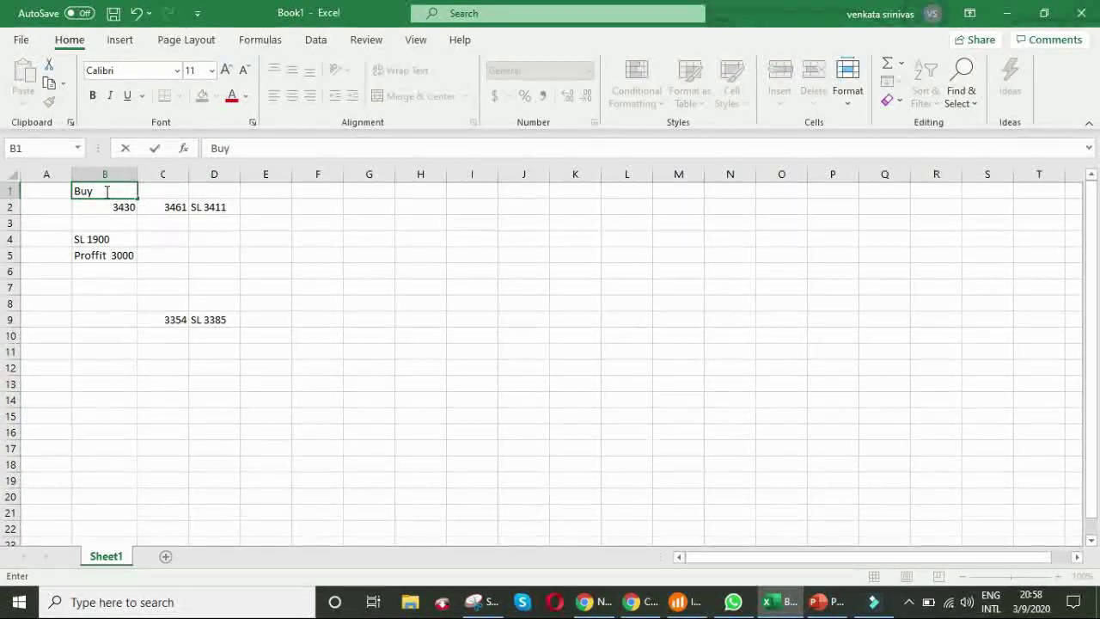
{"action": "type", "text": "@"}
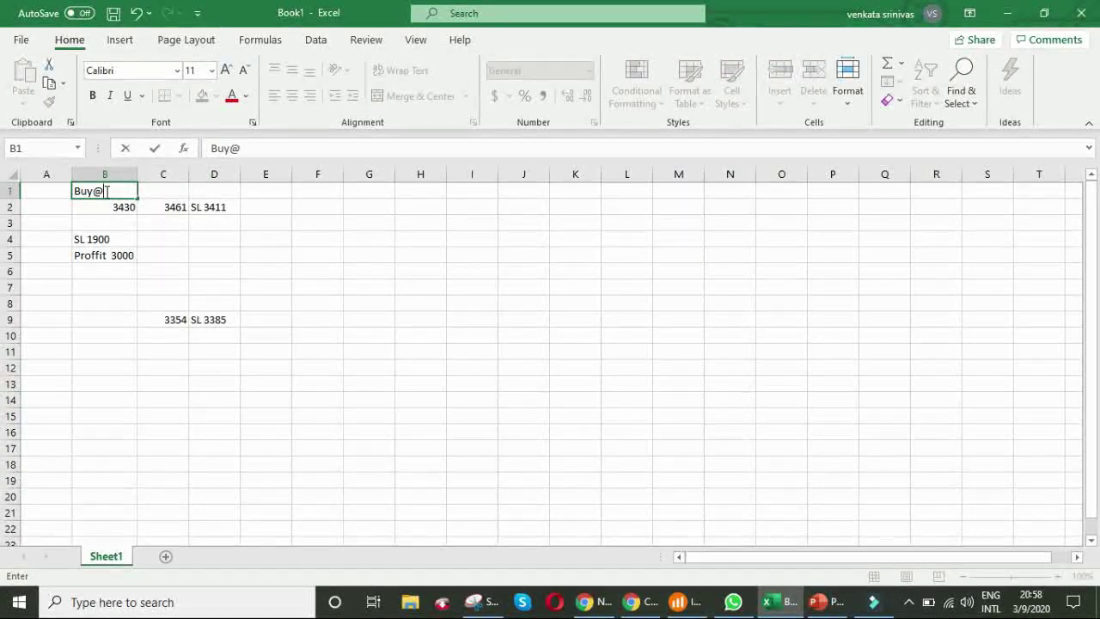
{"action": "double_click", "coordinate": [172, 193]}
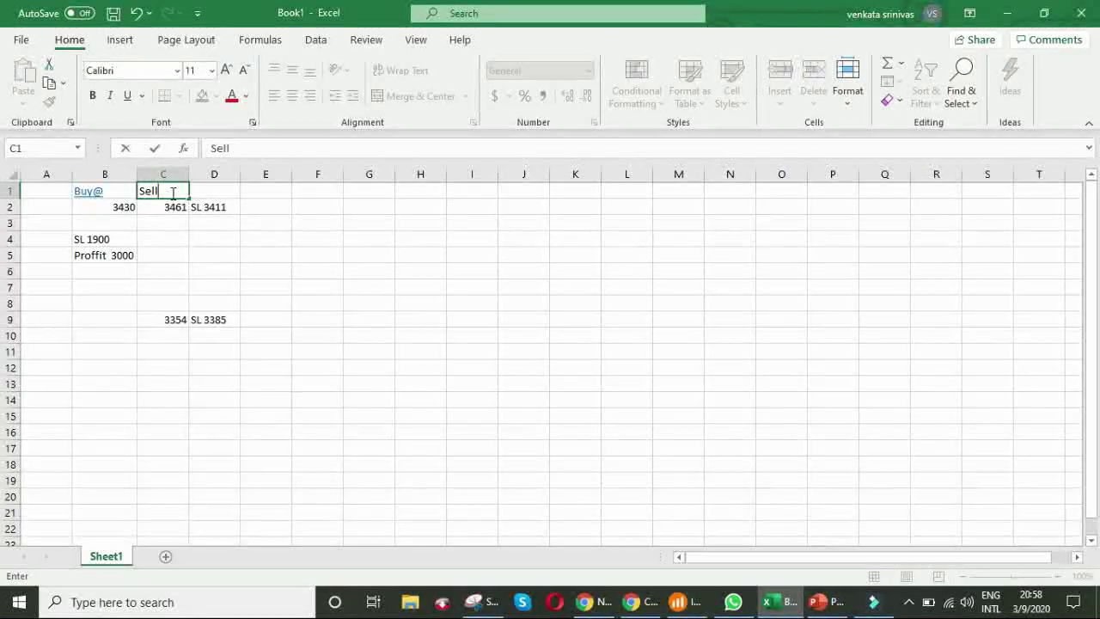
{"action": "type", "text": "@"}
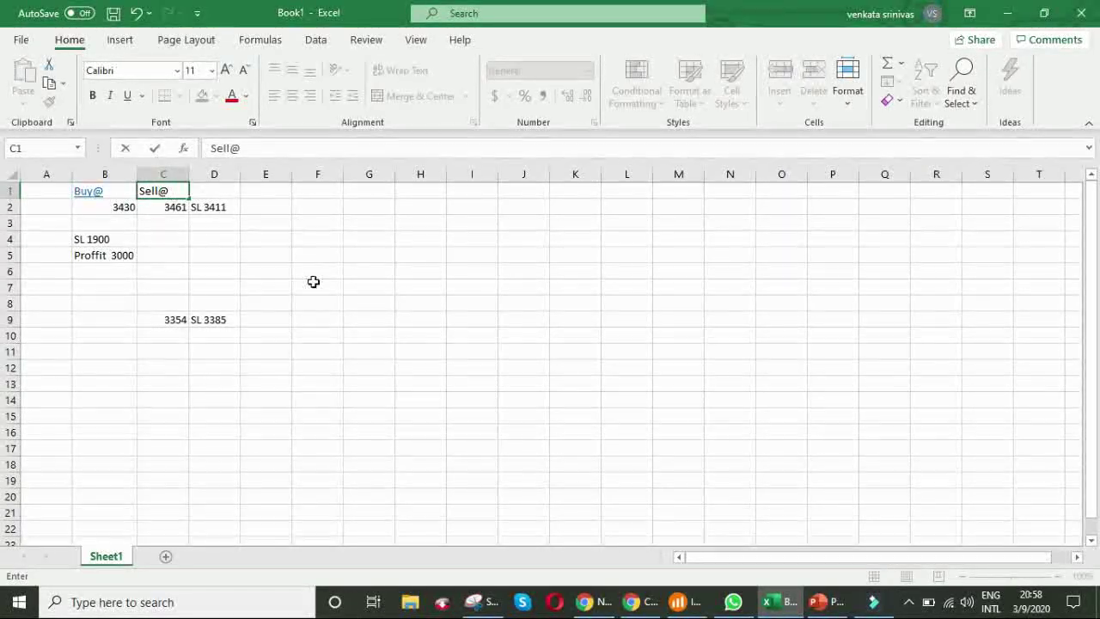
{"action": "left_click", "coordinate": [315, 284]}
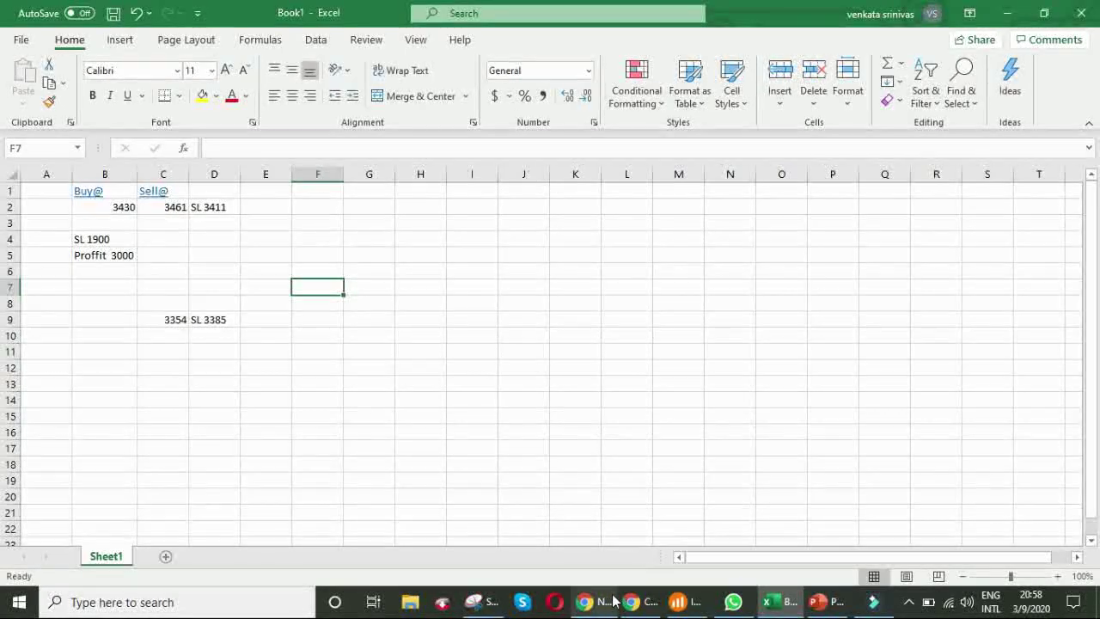
- Return to the crude oil chart and draw a horizontal line at about 3309 across the 2 March 17:15 candle as the buy level
{"action": "left_click", "coordinate": [646, 604]}
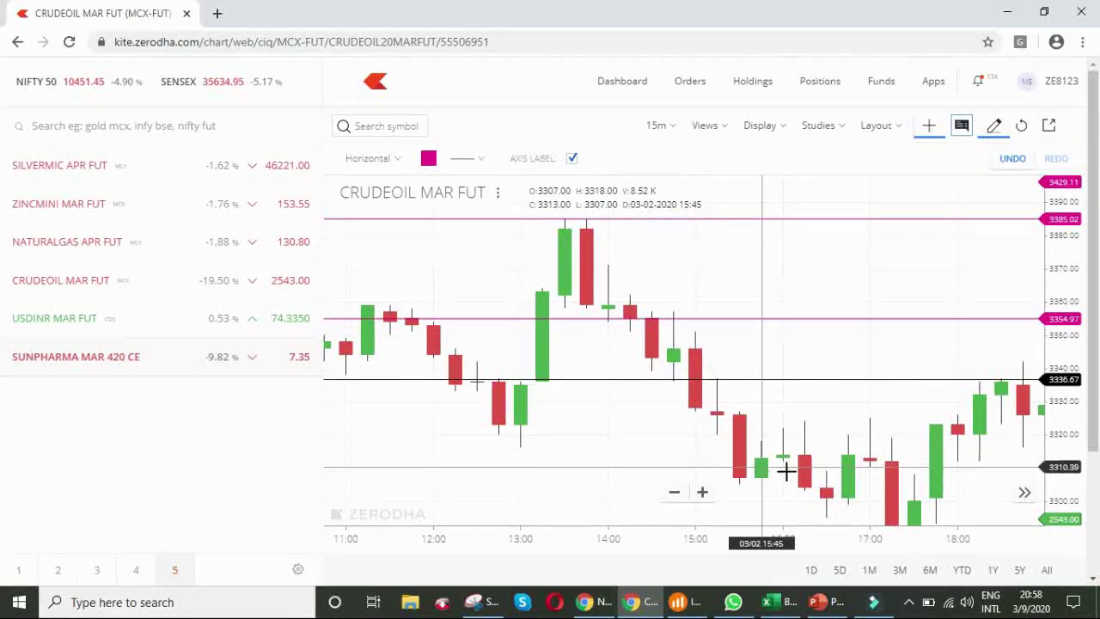
{"action": "left_click_drag", "start_coordinate": [857, 422], "coordinate": [772, 336]}
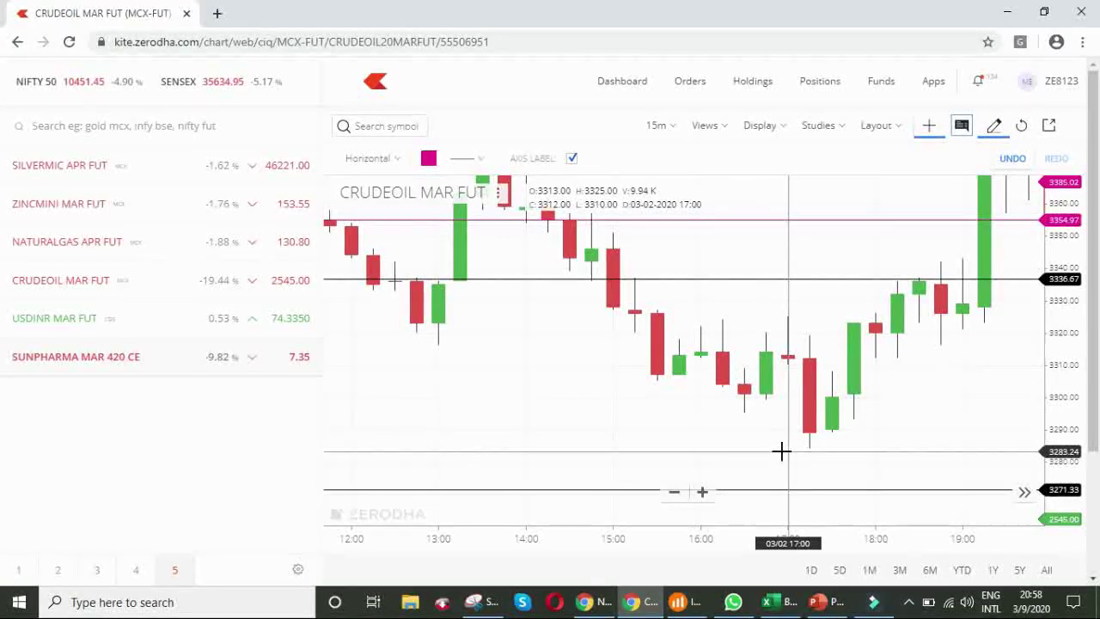
{"action": "scroll", "coordinate": [781, 452], "scroll_direction": "down", "scroll_amount": 1}
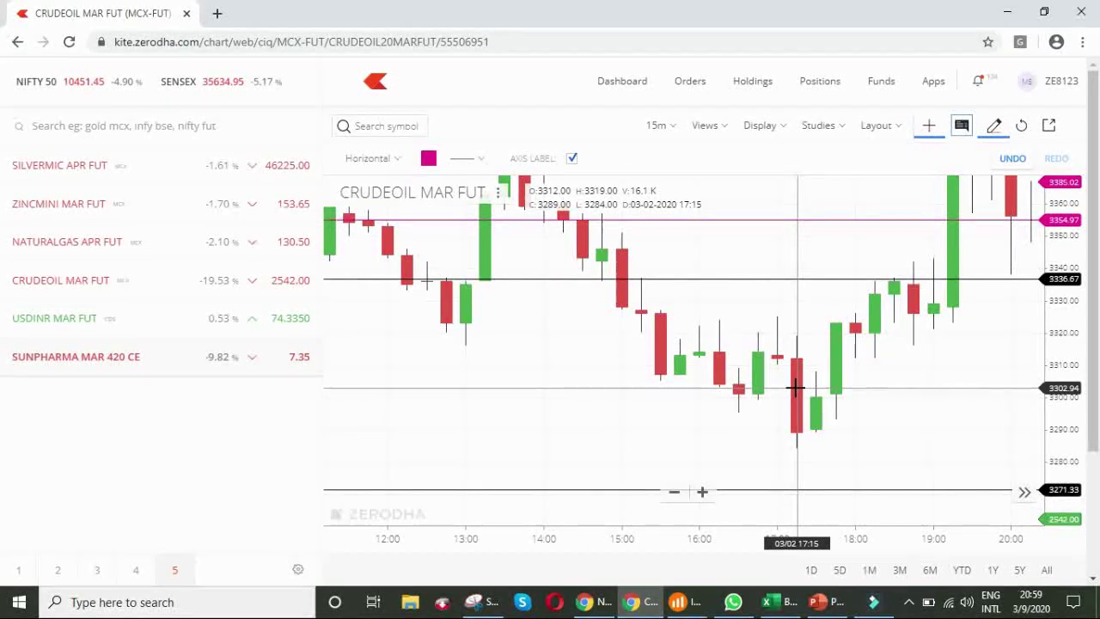
{"action": "left_click", "coordinate": [776, 375]}
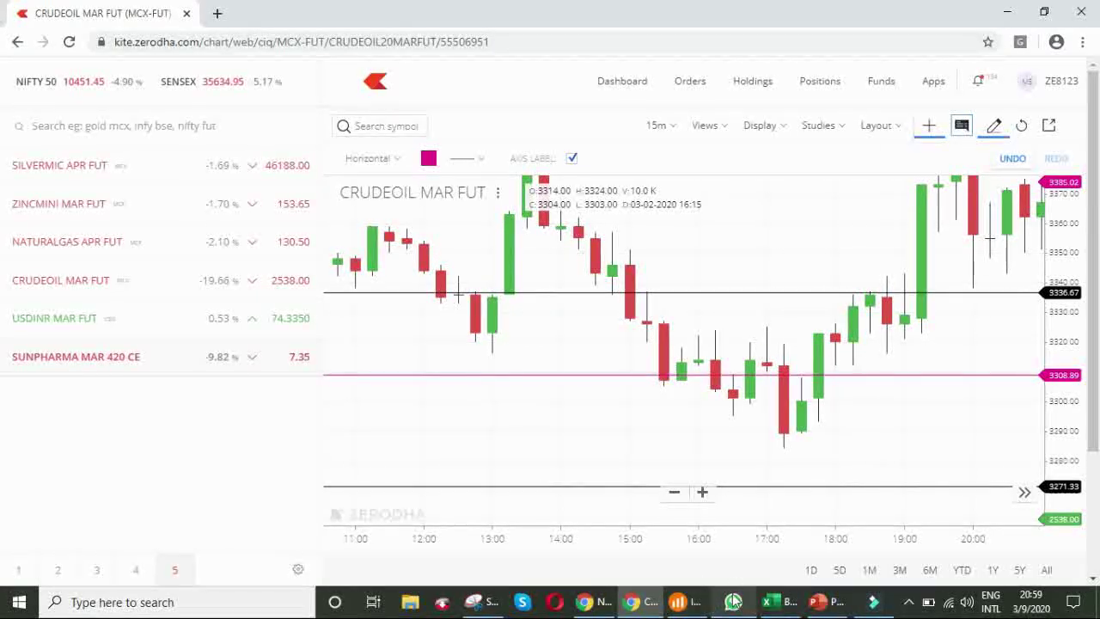
- Switch to Excel and enter the buy price 3308 in cell B9
{"action": "left_click", "coordinate": [789, 604]}
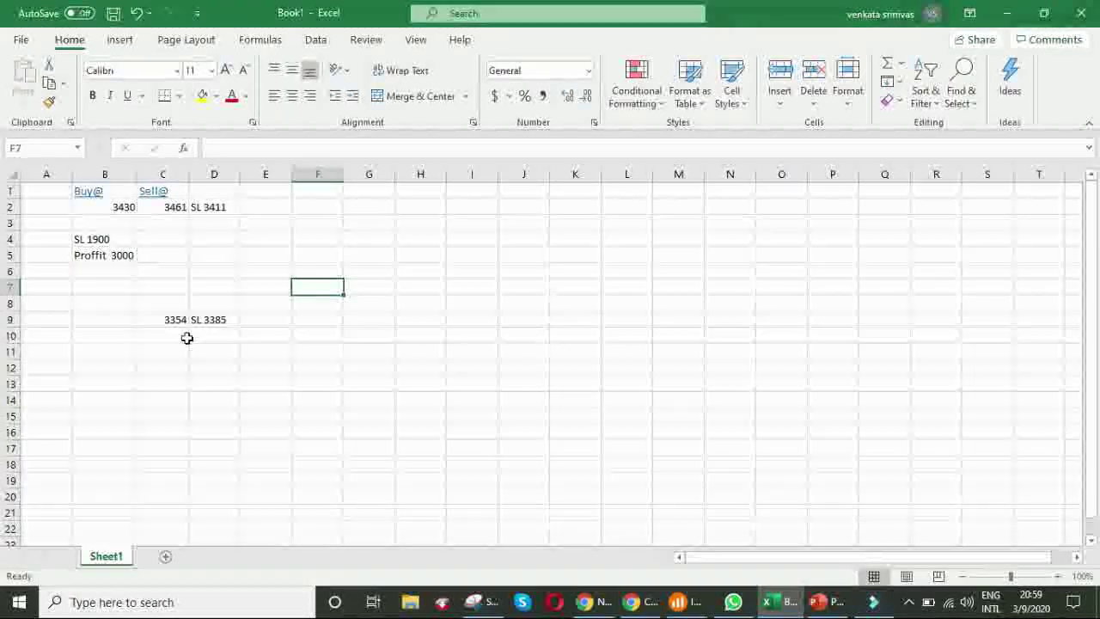
{"action": "left_click", "coordinate": [115, 318]}
{"action": "type", "text": "3"}
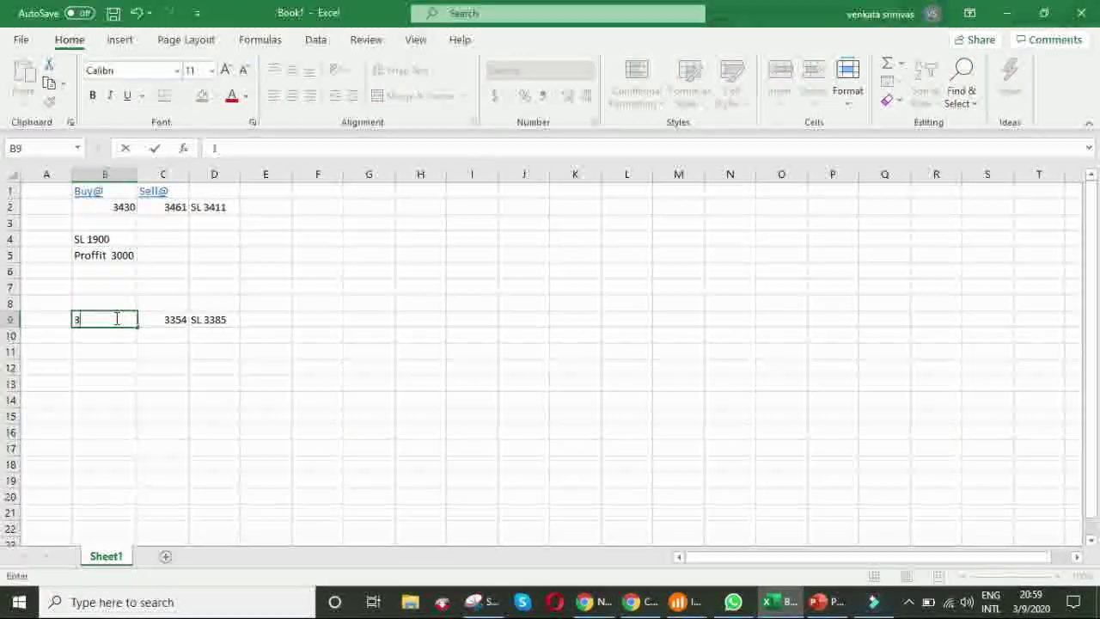
{"action": "type", "text": "308"}
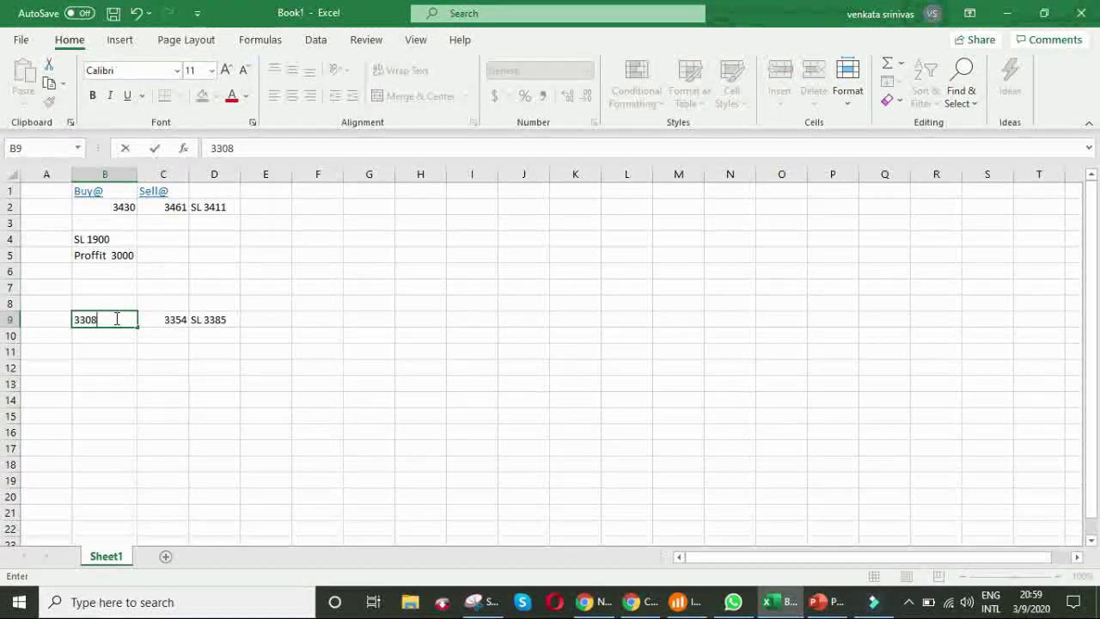
{"action": "left_click", "coordinate": [215, 364]}
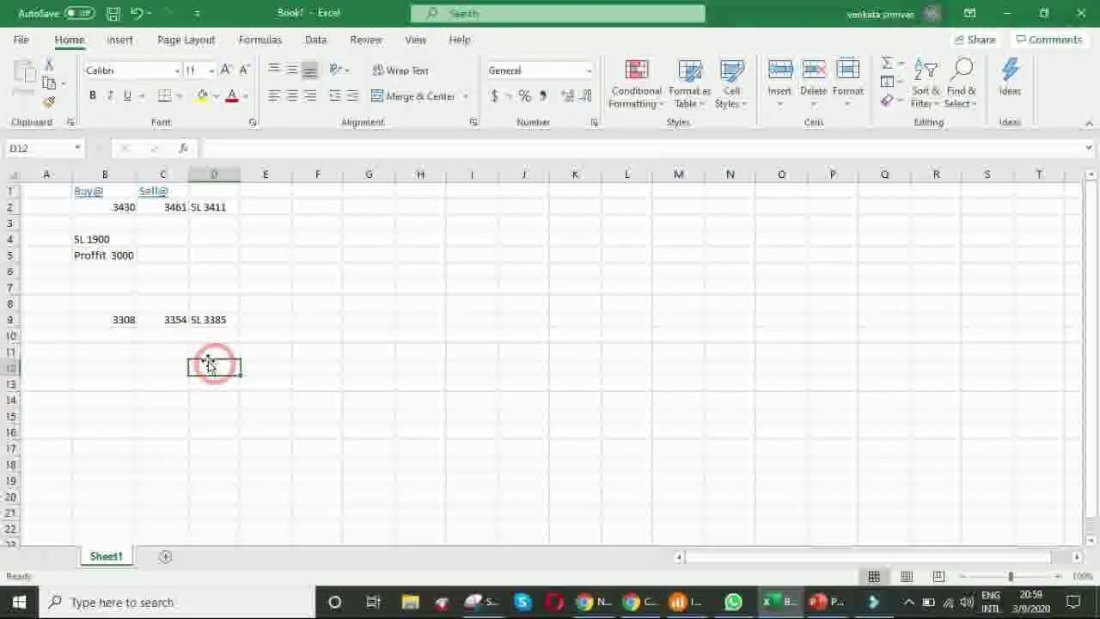
- Compare the second trade's sell and buy prices and enter "Proffit 4600" in cell B12
{"action": "left_click", "coordinate": [163, 319]}
{"action": "left_click", "coordinate": [108, 320]}
{"action": "left_click", "coordinate": [163, 319]}
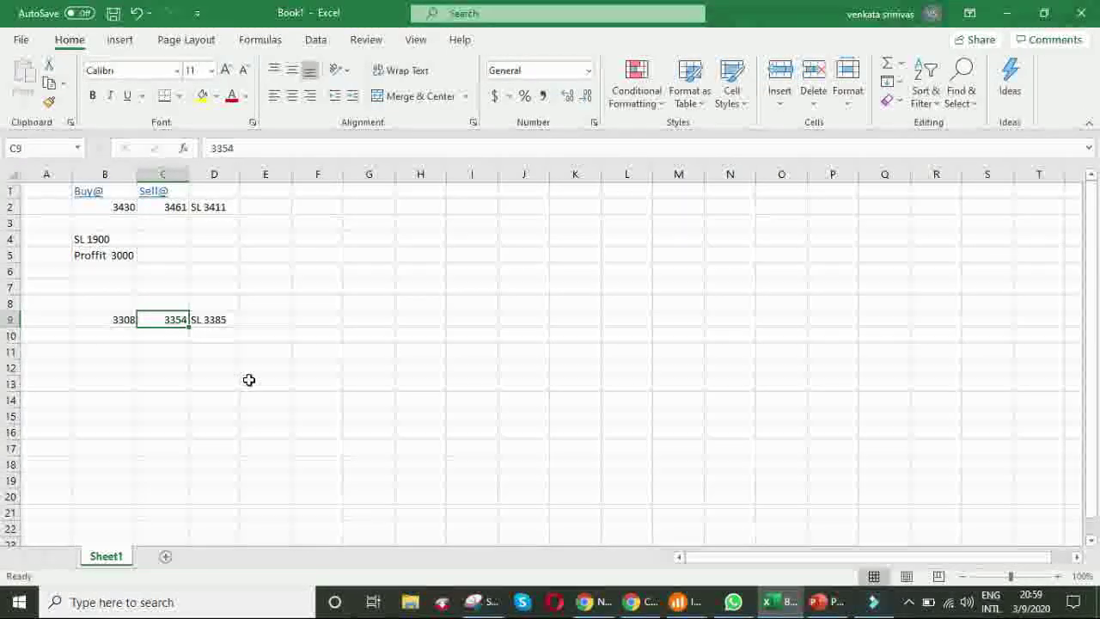
{"action": "left_click", "coordinate": [243, 382]}
{"action": "left_click", "coordinate": [106, 367]}
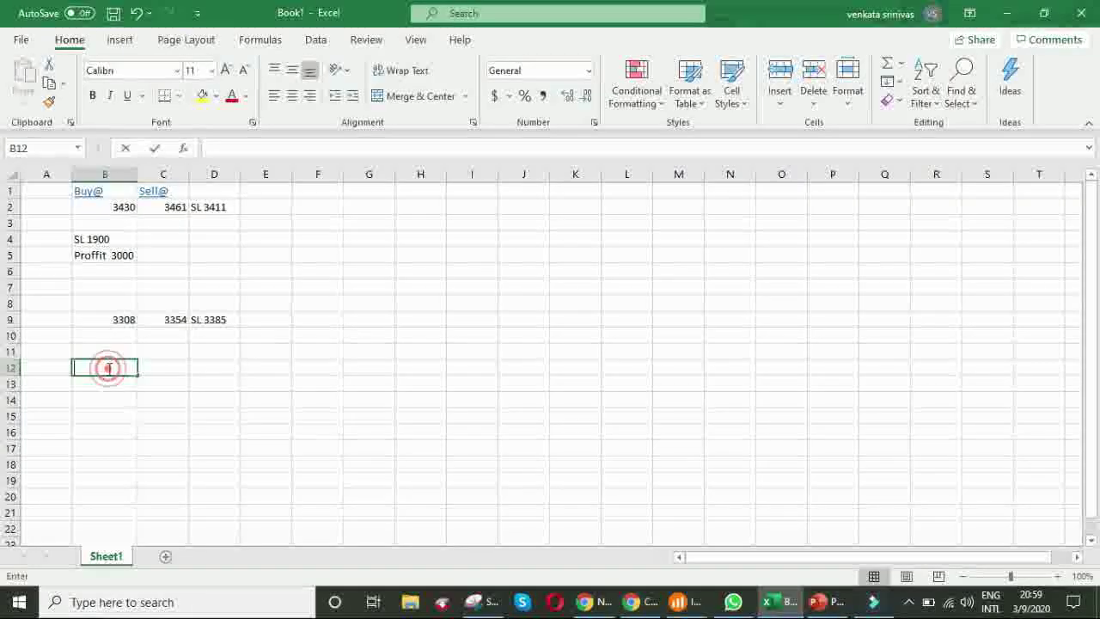
{"action": "type", "text": "roff"}
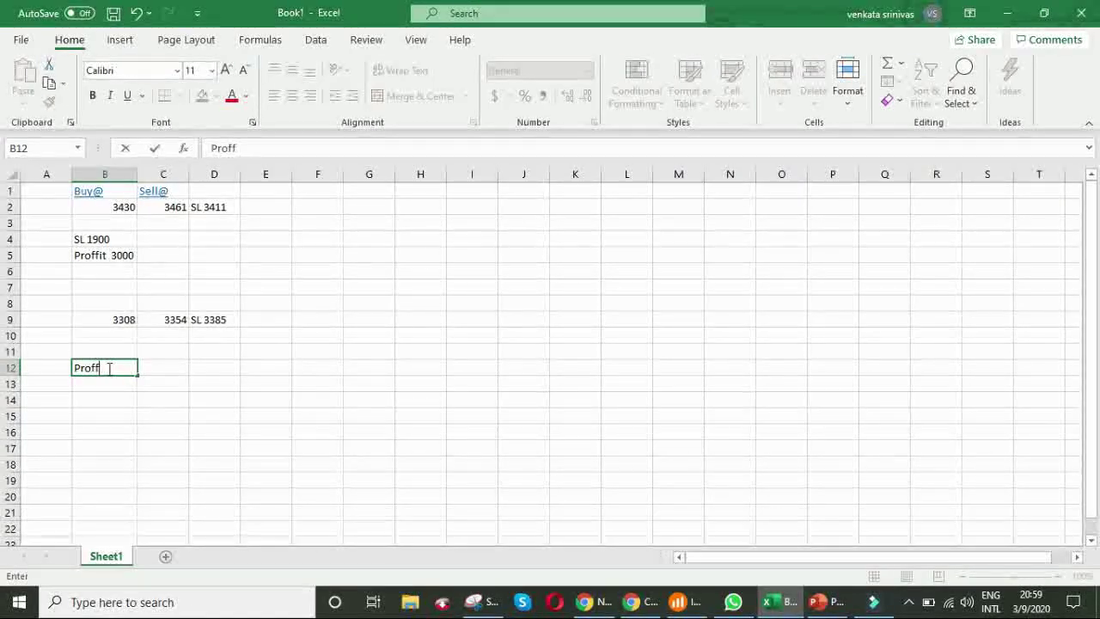
{"action": "type", "text": "it"}
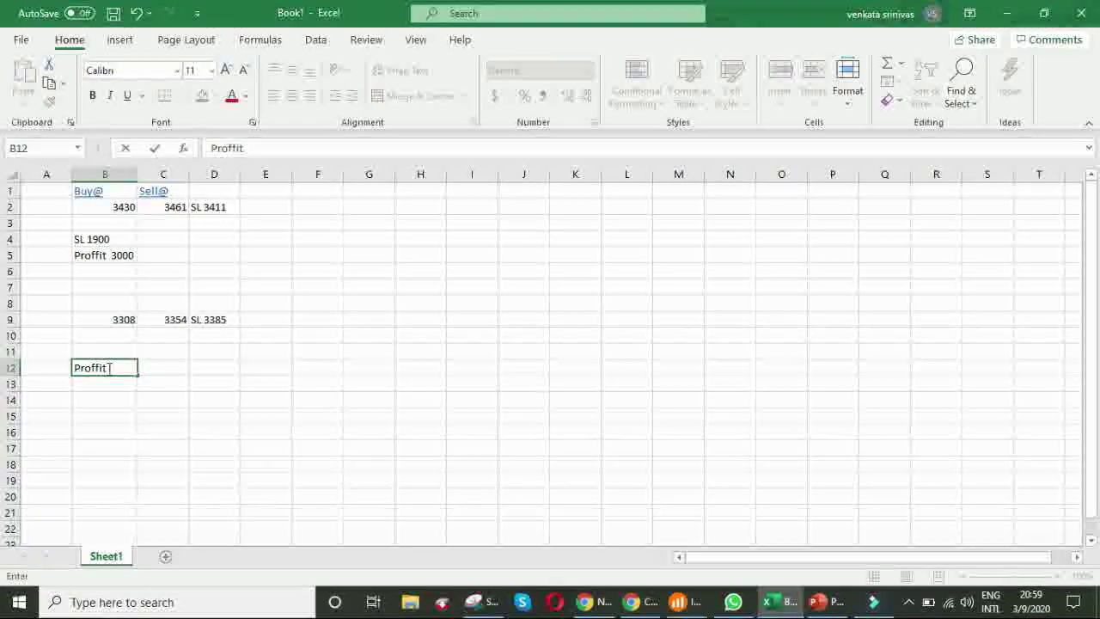
{"action": "type", "text": " 4600"}
{"action": "left_click", "coordinate": [129, 419]}
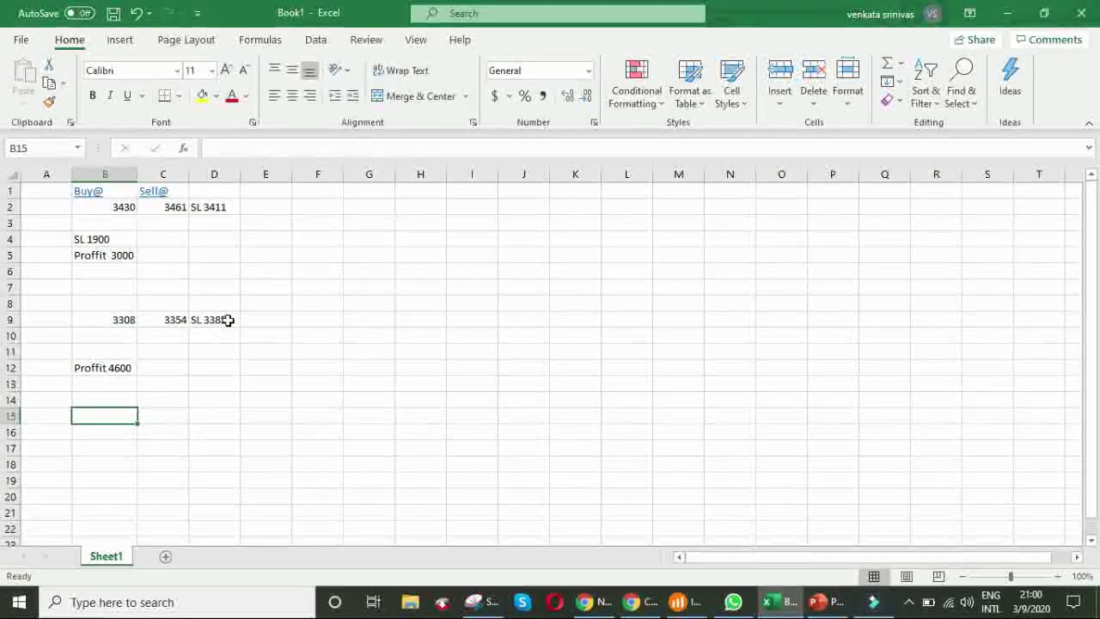
- Compare the sell price with the stop-loss in row 9 and enter "SL 3100" in cell B11
{"action": "double_click", "coordinate": [167, 319]}
{"action": "mouse_move", "coordinate": [210, 327]}
{"action": "left_mouse_down"}
{"action": "mouse_move", "coordinate": [227, 319]}
{"action": "mouse_move", "coordinate": [191, 320]}
{"action": "left_mouse_up"}
{"action": "left_click", "coordinate": [225, 318]}
{"action": "double_click", "coordinate": [226, 319]}
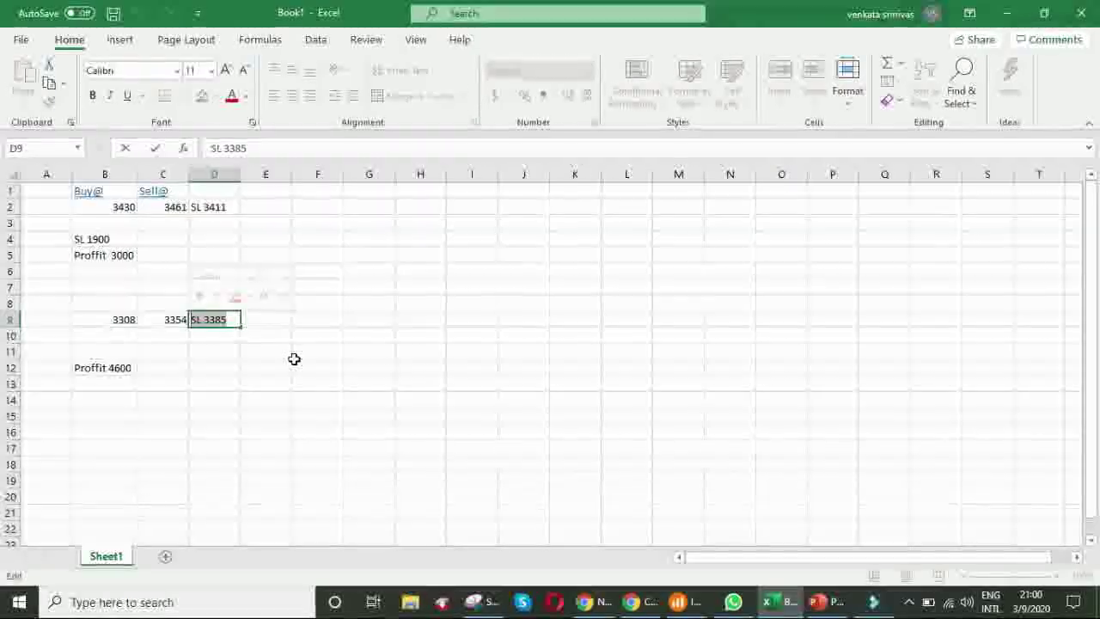
{"action": "left_click", "coordinate": [86, 353]}
{"action": "type", "text": "S"}
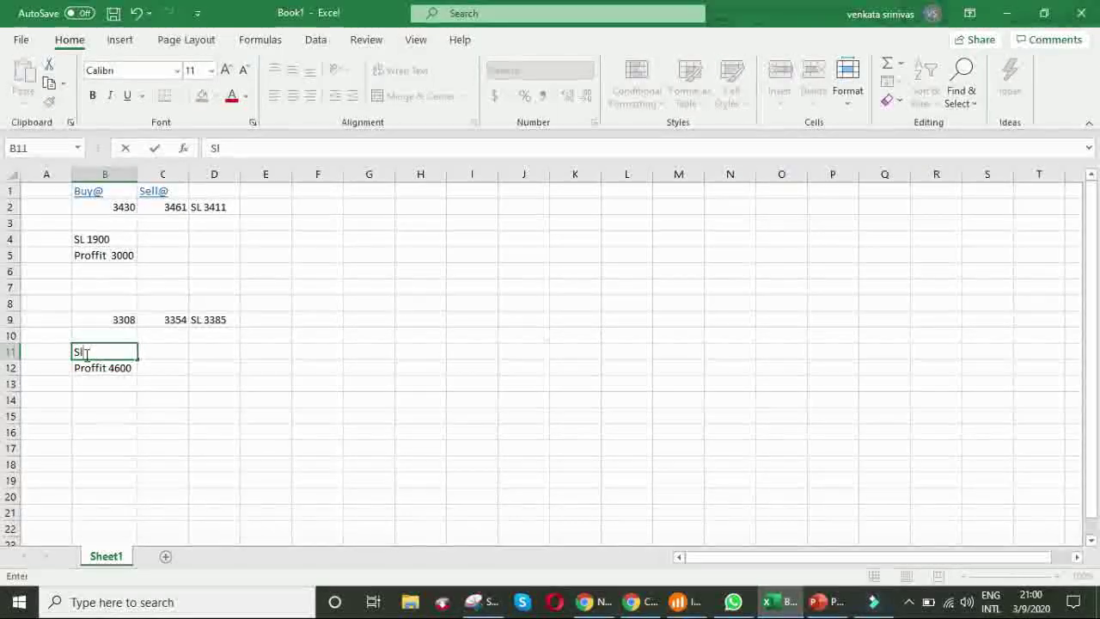
{"action": "type", "text": "L 3100"}
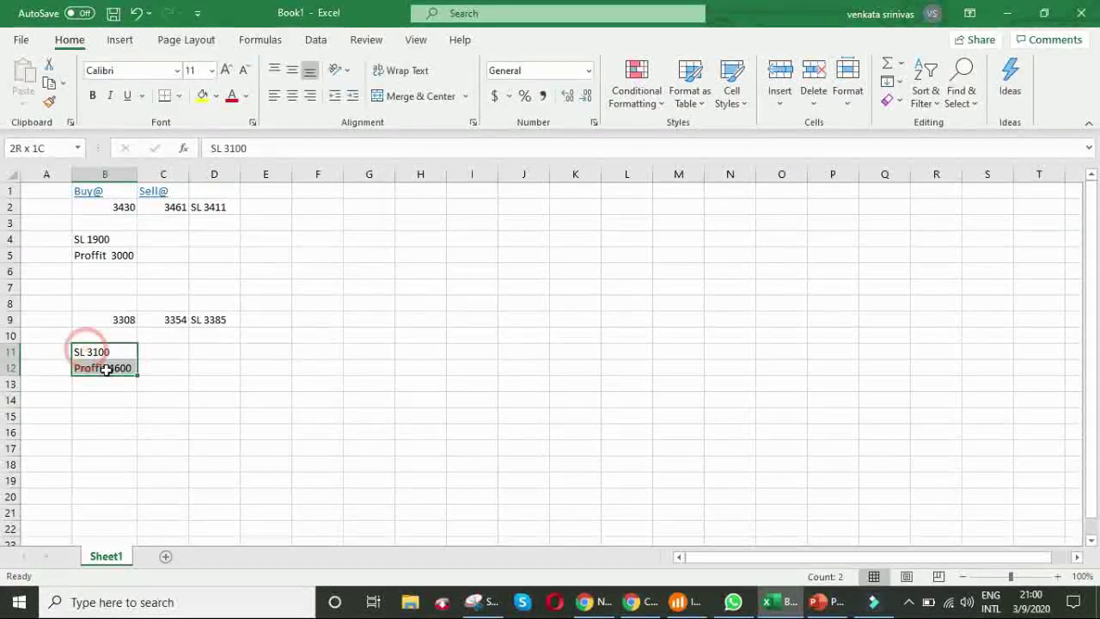
{"action": "left_click", "coordinate": [221, 398]}
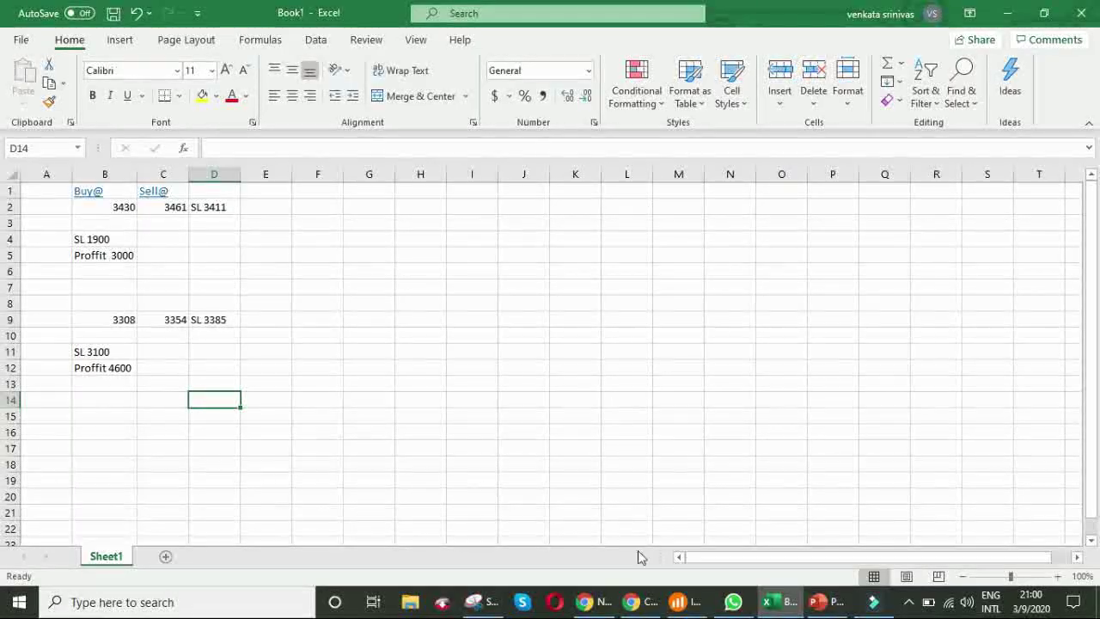
- Return to the crude oil chart and view the candles from the 2 March evening session up to the 3 March open
{"action": "left_click", "coordinate": [650, 609]}
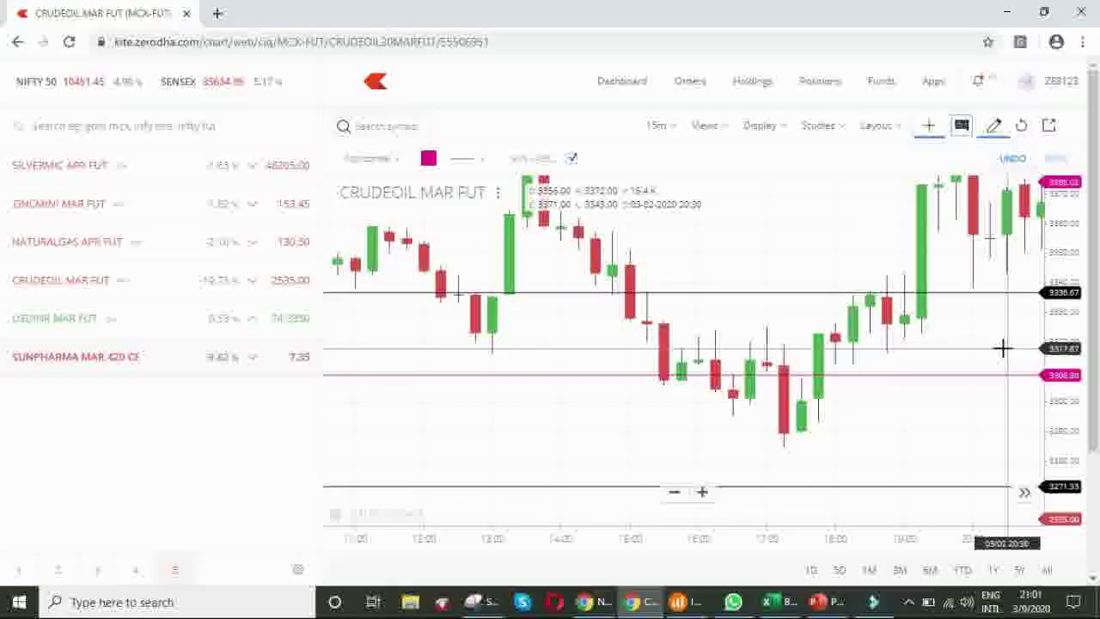
{"action": "left_click_drag", "start_coordinate": [1007, 361], "coordinate": [780, 356]}
{"action": "left_click_drag", "start_coordinate": [884, 336], "coordinate": [624, 388]}
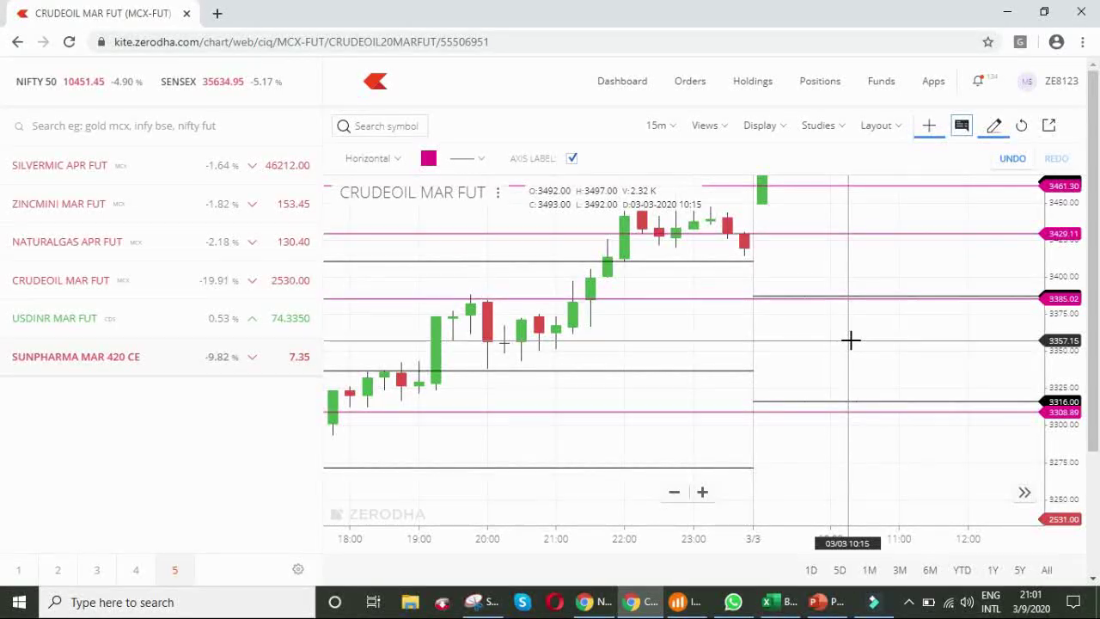
{"action": "left_click", "coordinate": [910, 604]}
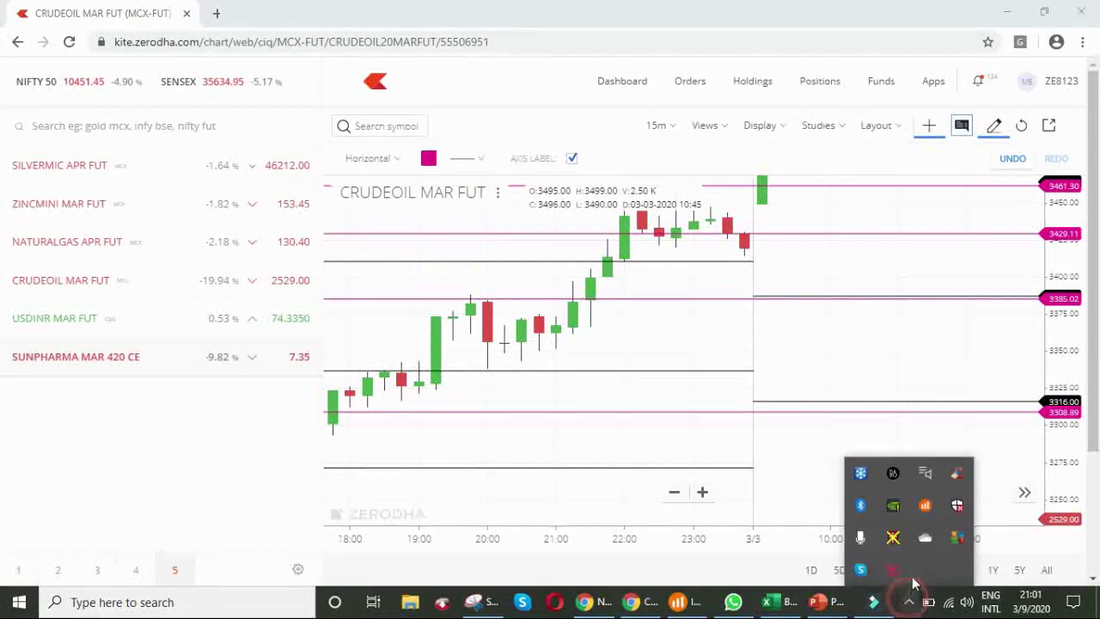
{"action": "right_click", "coordinate": [893, 571]}
{"action": "left_click", "coordinate": [942, 585]}
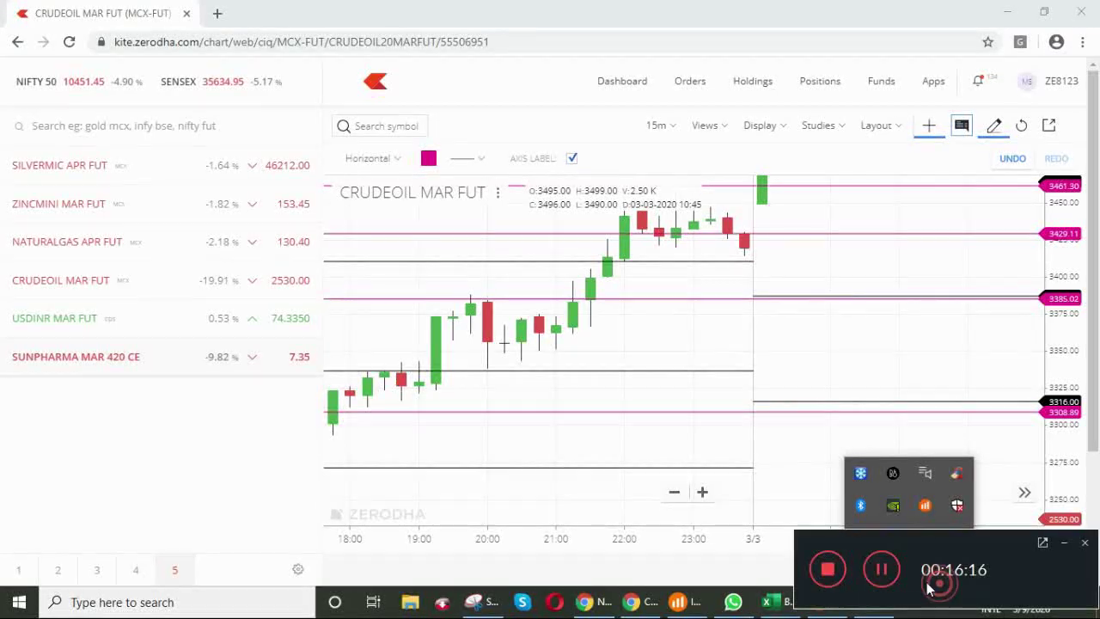
{"action": "left_click", "coordinate": [882, 570]}
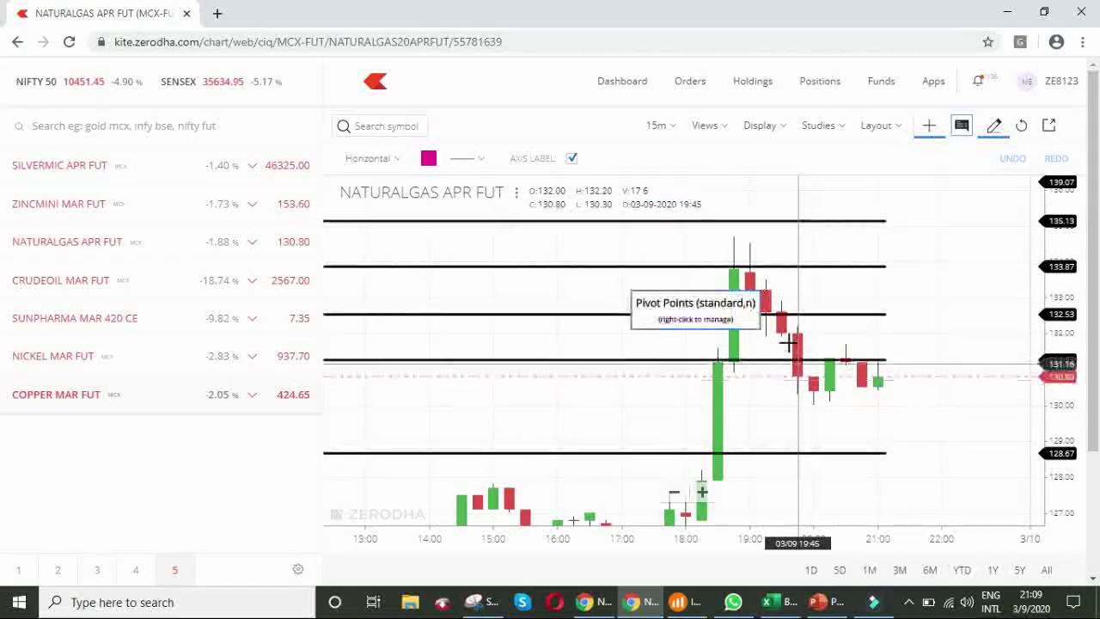
- Examine the 9 March natural gas candles around 20:00 and 20:15 more closely
{"action": "left_click", "coordinate": [851, 410]}
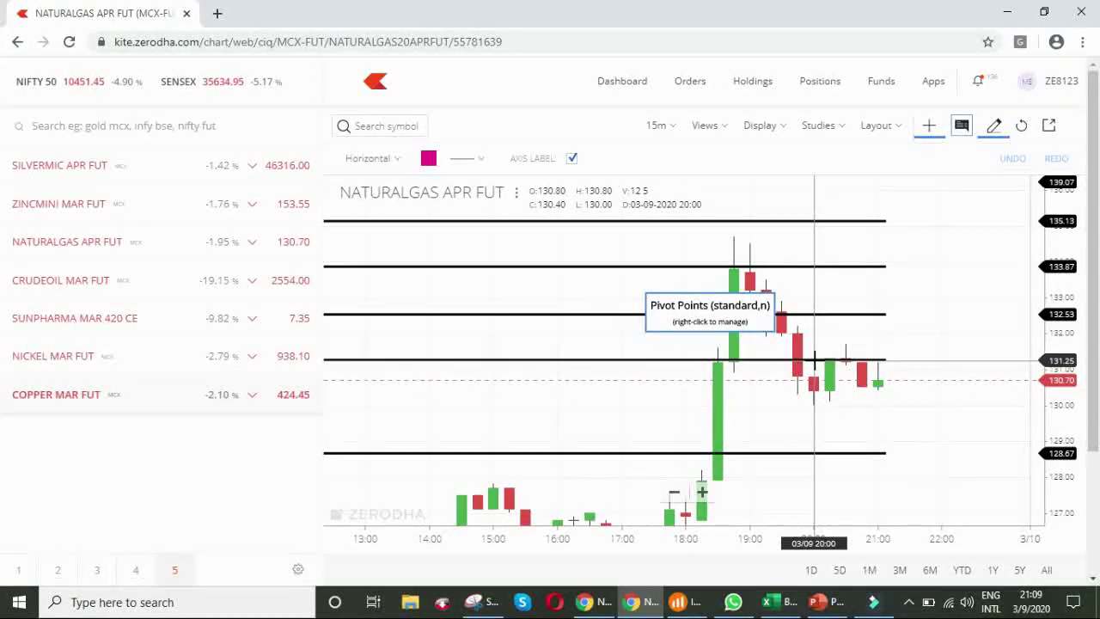
{"action": "scroll", "coordinate": [813, 387], "scroll_direction": "up", "scroll_amount": 3}
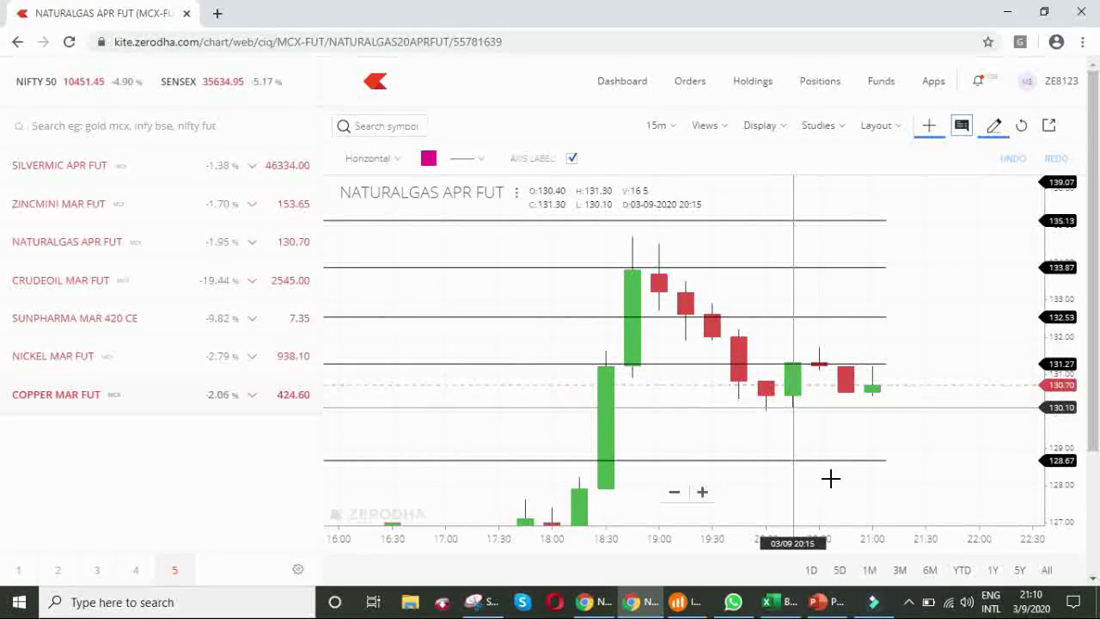
{"action": "left_click", "coordinate": [908, 601]}
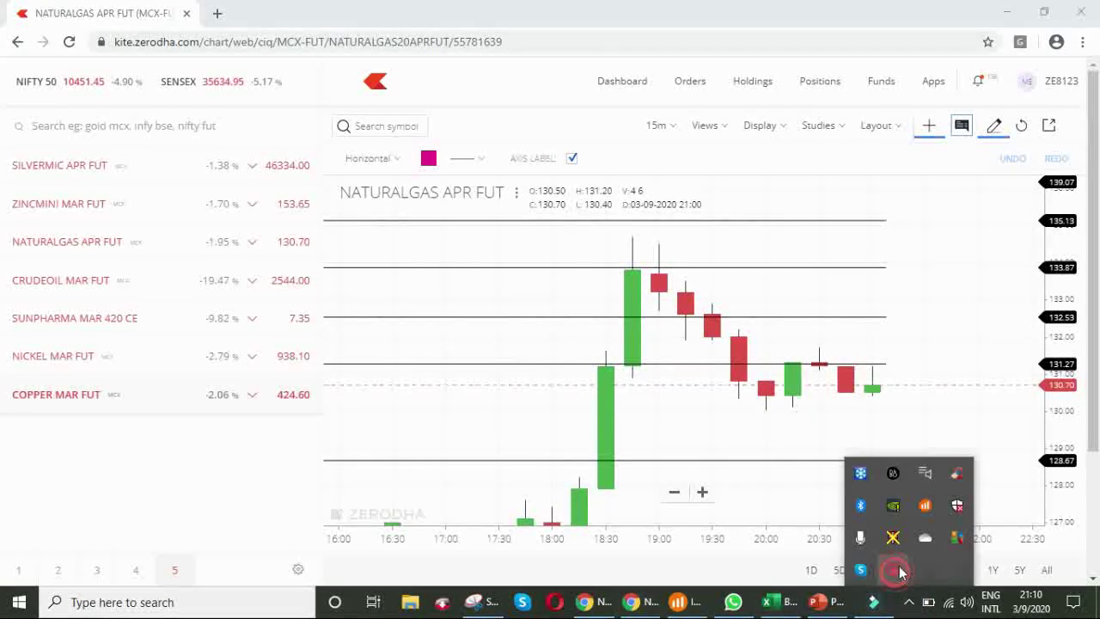
{"action": "left_click", "coordinate": [897, 570]}
{"action": "left_click", "coordinate": [942, 583]}
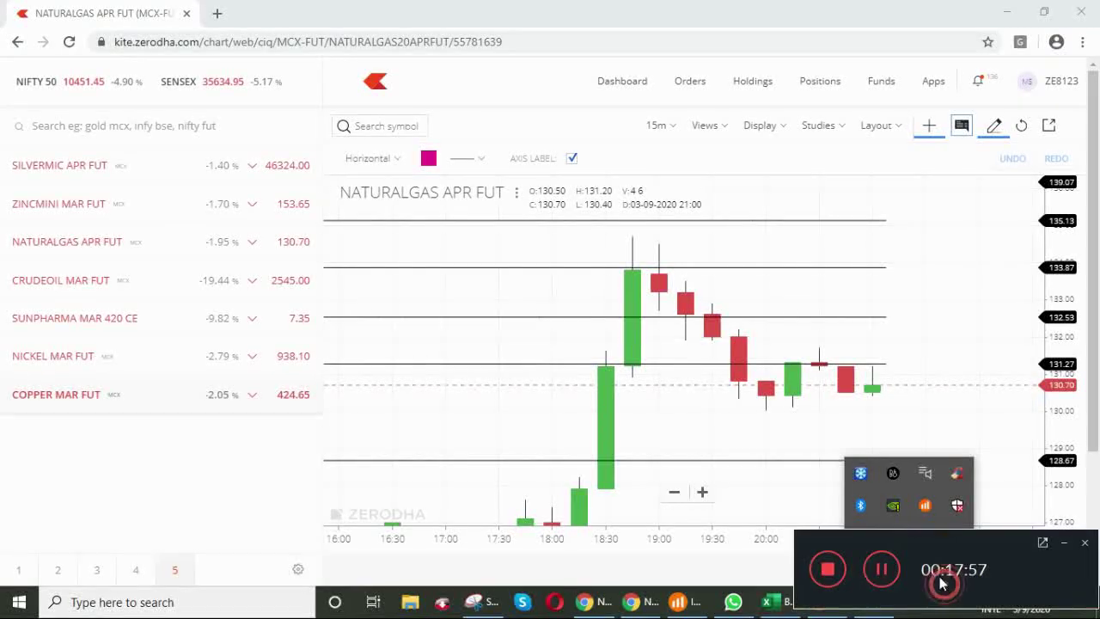
{"action": "left_click", "coordinate": [883, 570]}
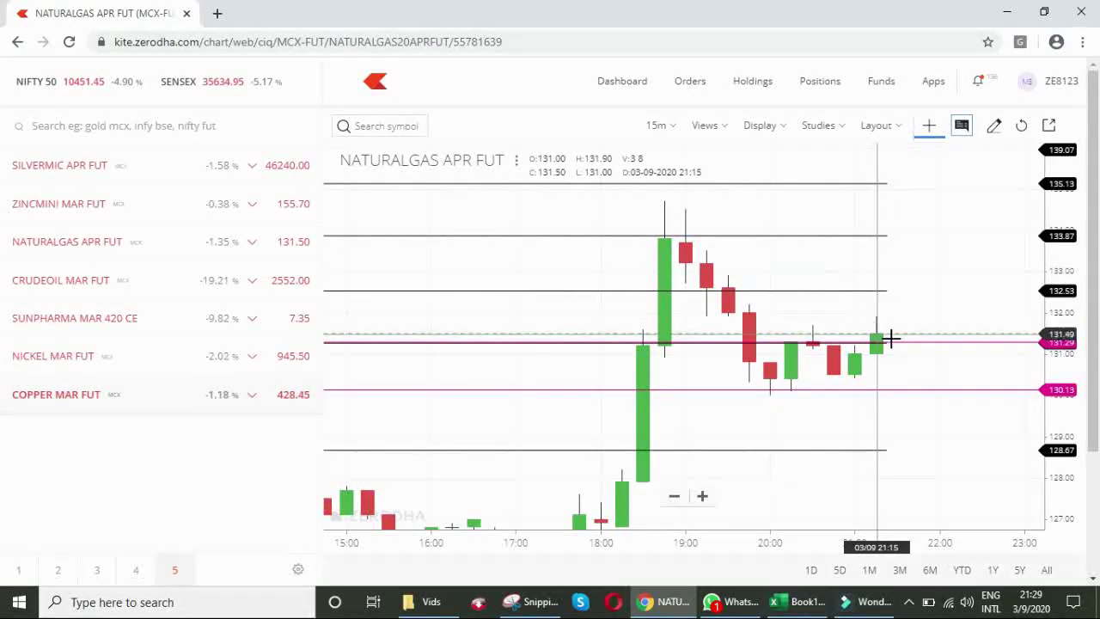
- Check the 21:15 natural gas candle, then switch to Excel and enter 131.50 under Buy@ in B2 and 3 under Qty in D2
{"action": "scroll", "coordinate": [894, 334], "scroll_direction": "up", "scroll_amount": 3}
{"action": "scroll", "coordinate": [928, 376], "scroll_direction": "up", "scroll_amount": 2}
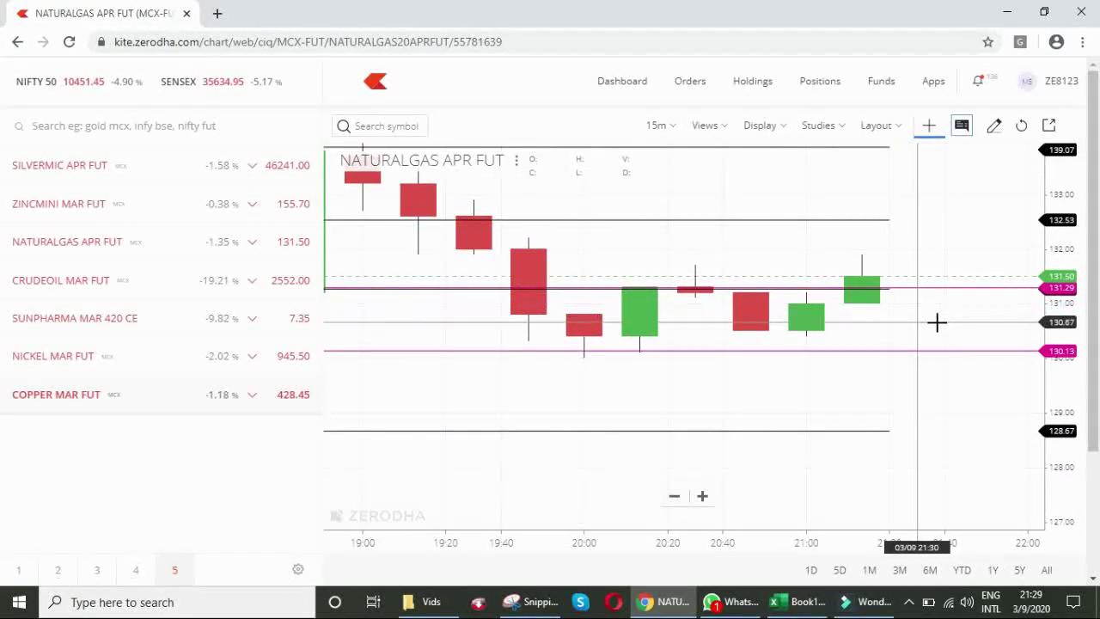
{"action": "scroll", "coordinate": [921, 321], "scroll_direction": "down", "scroll_amount": 3}
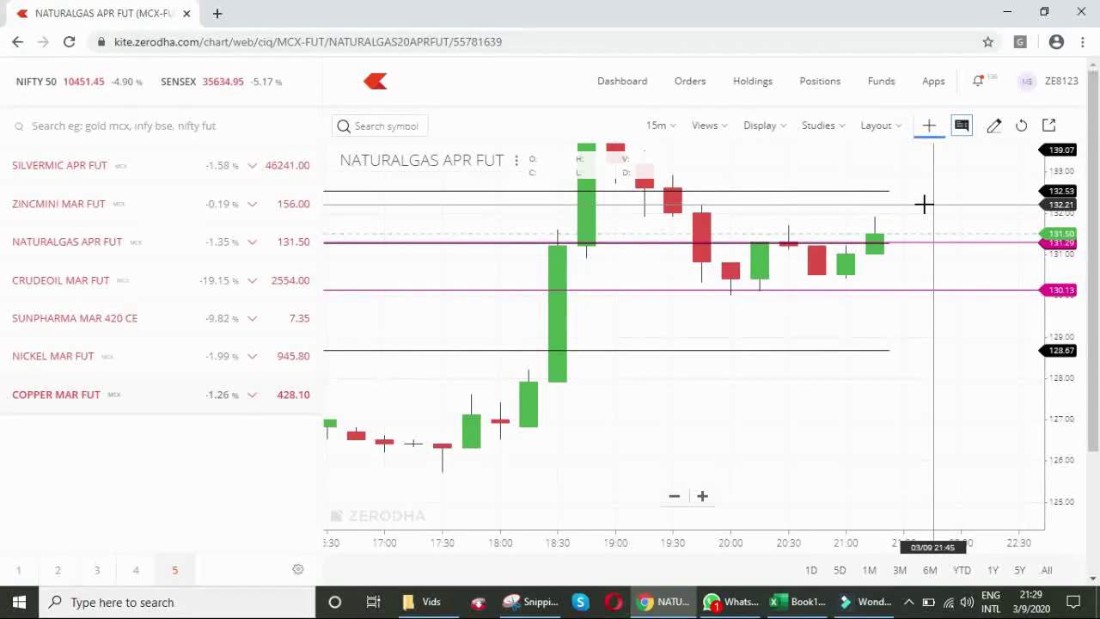
{"action": "scroll", "coordinate": [920, 216], "scroll_direction": "up", "scroll_amount": 4}
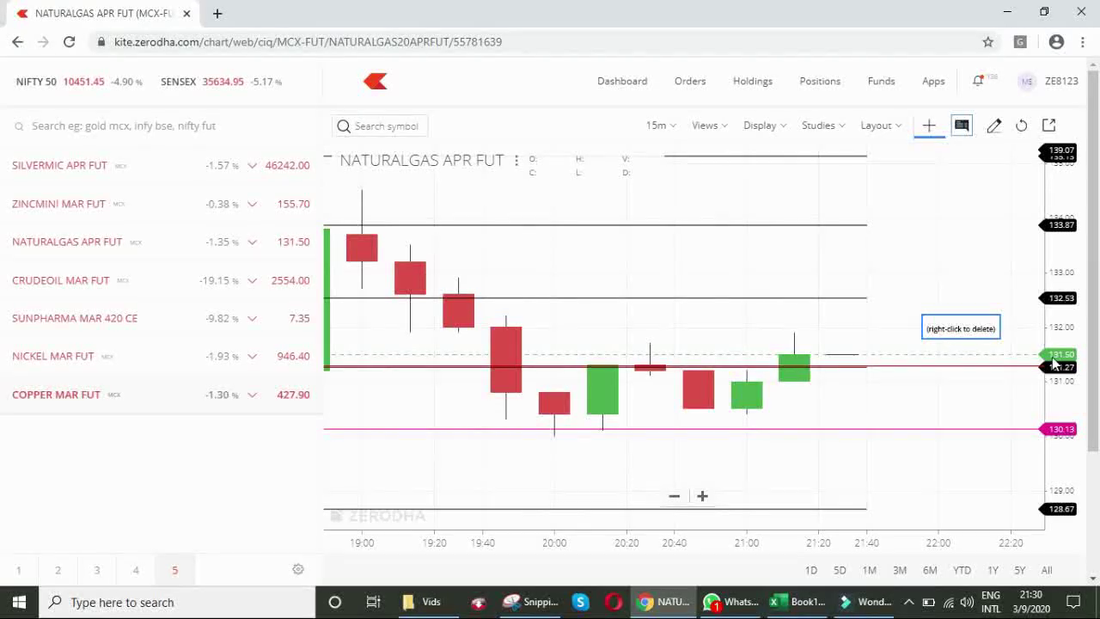
{"action": "left_click", "coordinate": [799, 602]}
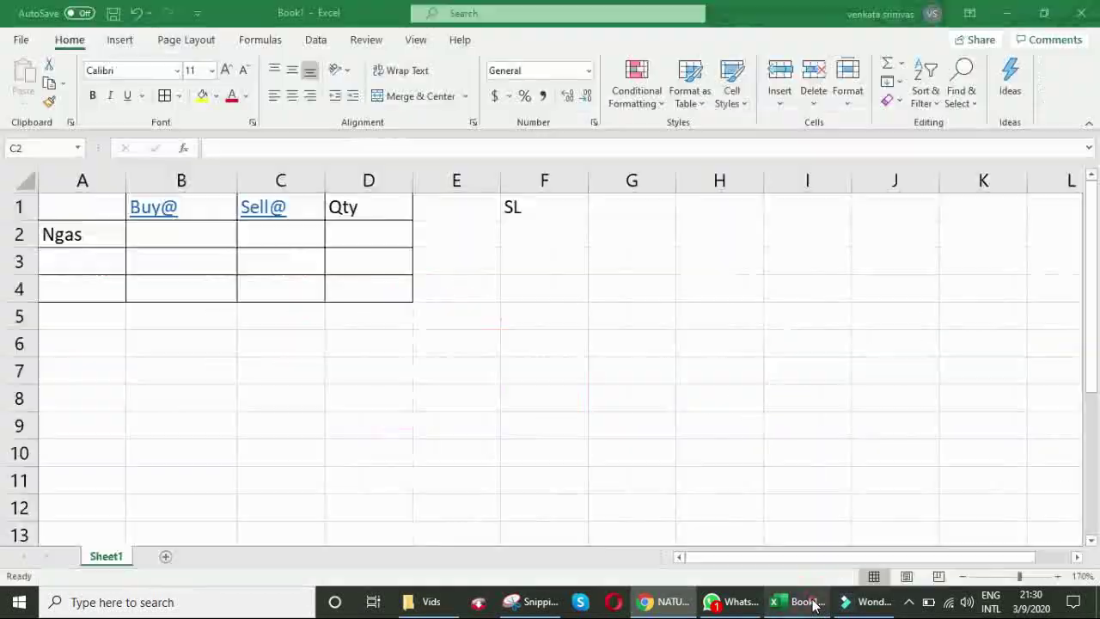
{"action": "double_click", "coordinate": [169, 226]}
{"action": "type", "text": "131.50"}
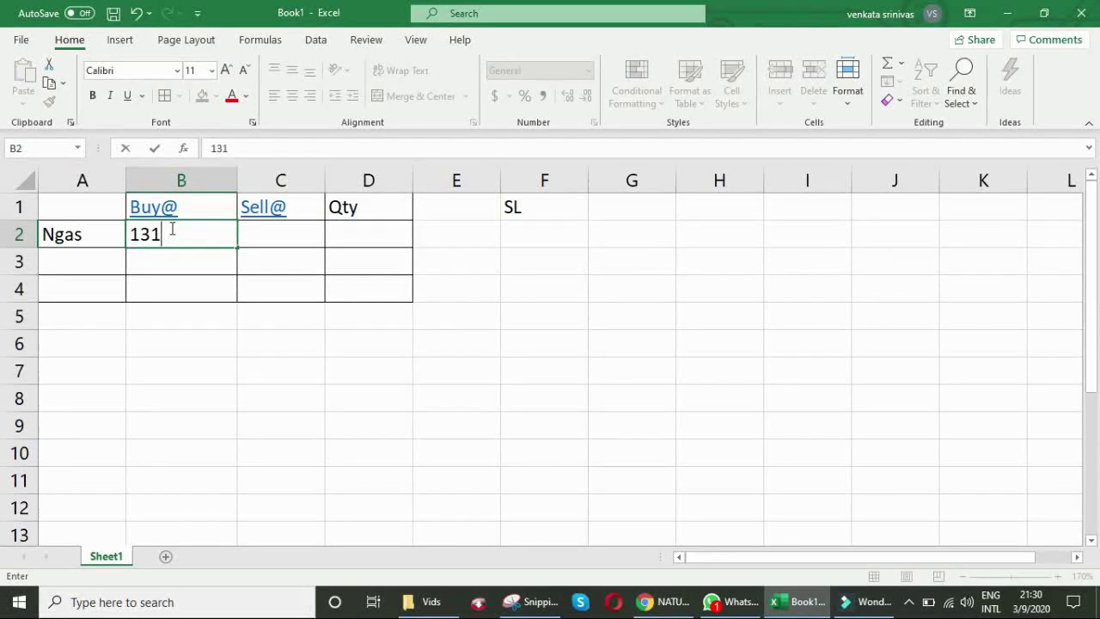
{"action": "left_click", "coordinate": [266, 346]}
{"action": "double_click", "coordinate": [371, 236]}
{"action": "type", "text": "3"}
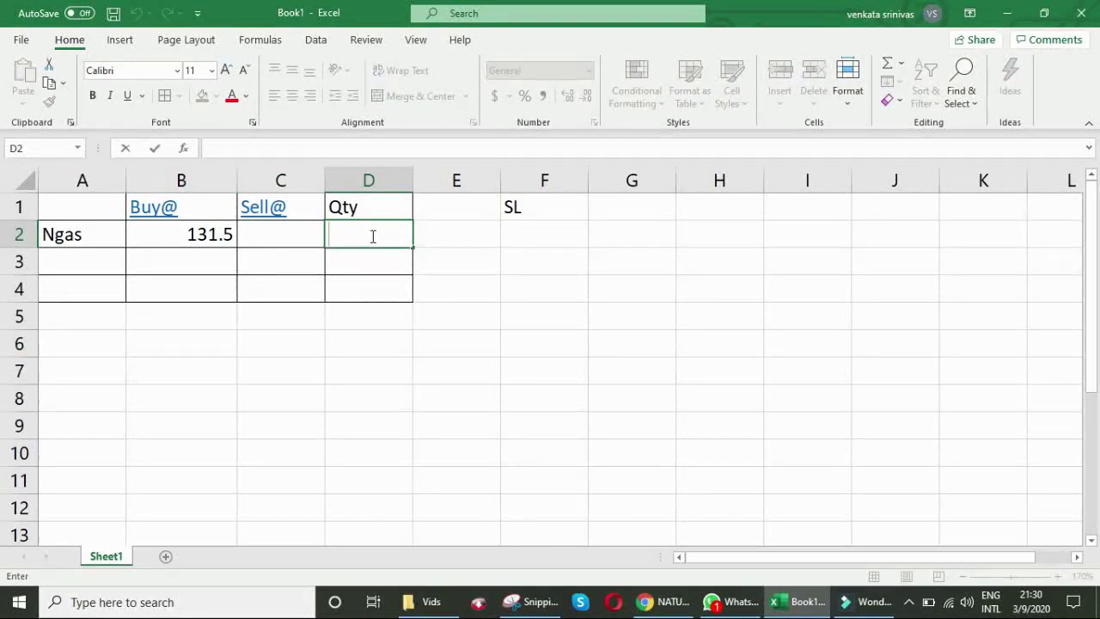
{"action": "left_click", "coordinate": [457, 344]}
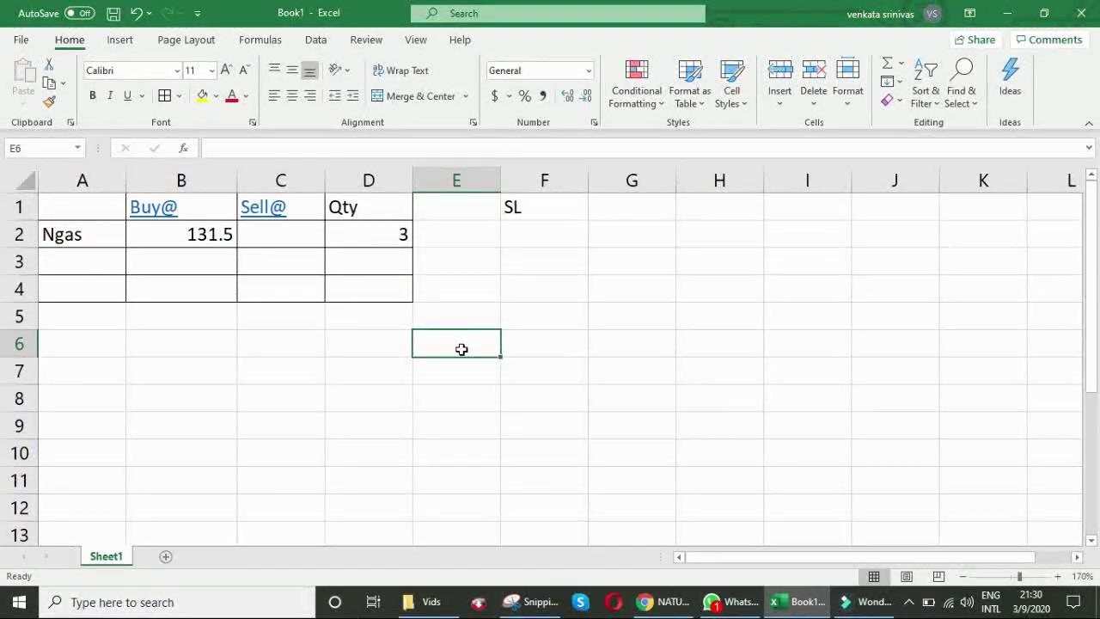
- Return to the natural gas chart and examine the lower horizontal line at 130.13 as the stop-loss reference
{"action": "left_click_drag", "start_coordinate": [521, 206], "coordinate": [542, 292]}
{"action": "left_click", "coordinate": [755, 445]}
{"action": "key", "text": "alt+Tab"}
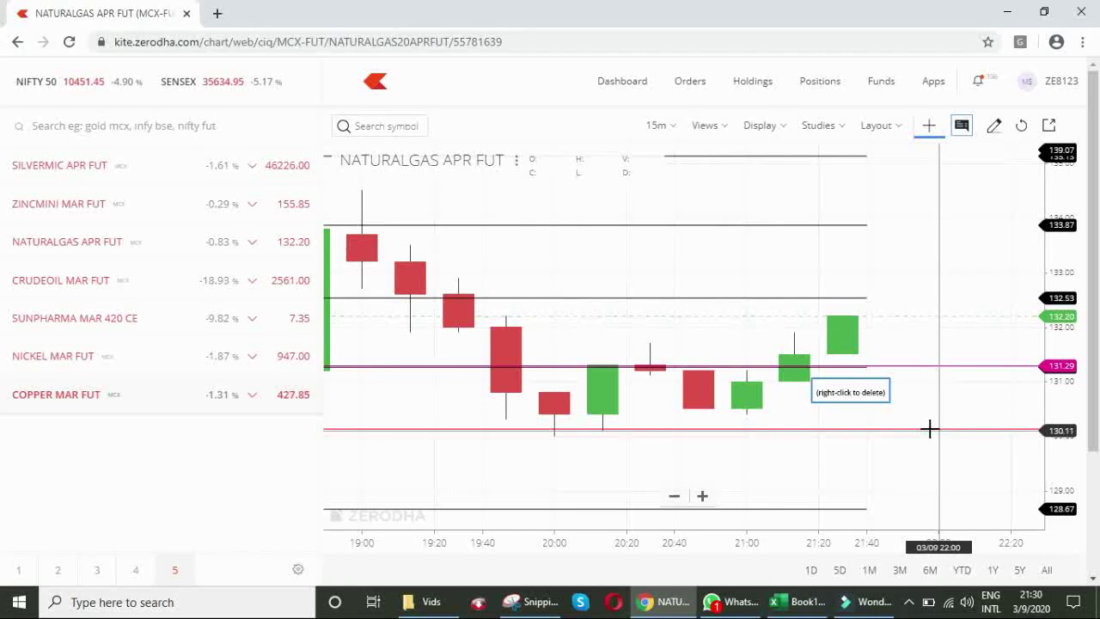
{"action": "left_click_drag", "start_coordinate": [930, 434], "coordinate": [934, 430]}
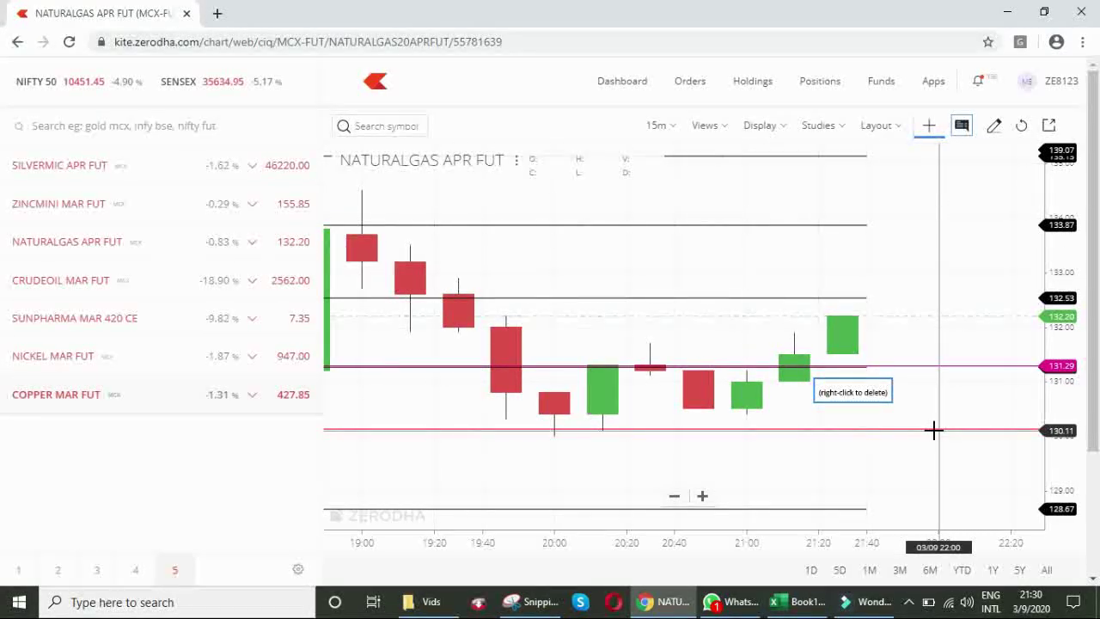
{"action": "left_click_drag", "start_coordinate": [933, 430], "coordinate": [933, 428]}
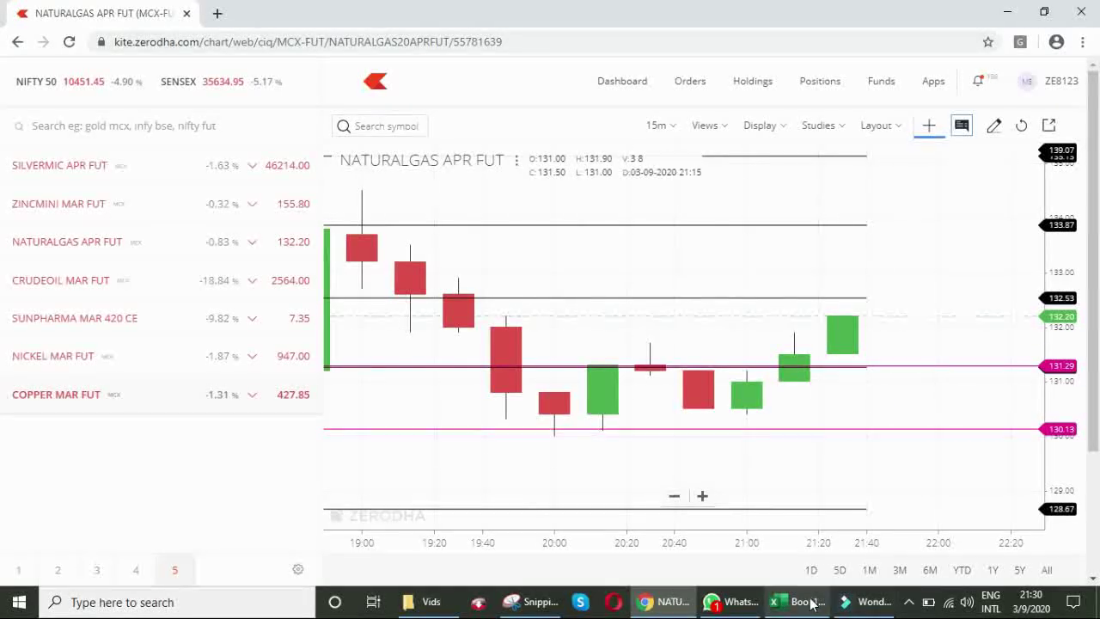
- Switch to Excel, enter 129.9 as the natural gas stop-loss in cell F2, and revise it to 129.8
{"action": "mouse_move", "coordinate": [813, 605]}
{"action": "left_click", "coordinate": [756, 528]}
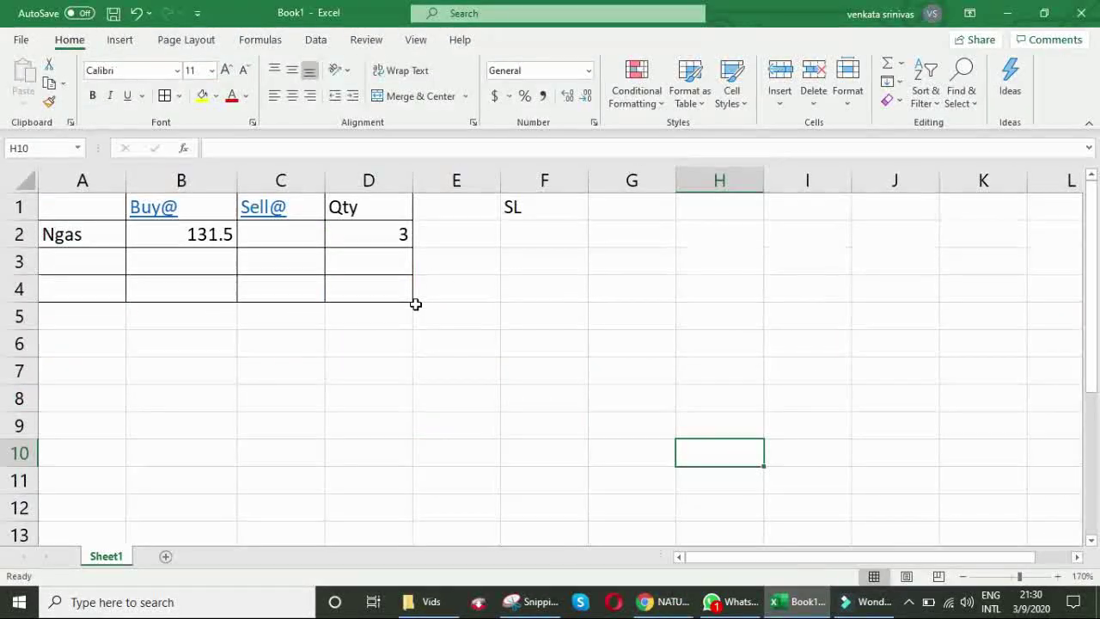
{"action": "double_click", "coordinate": [519, 233]}
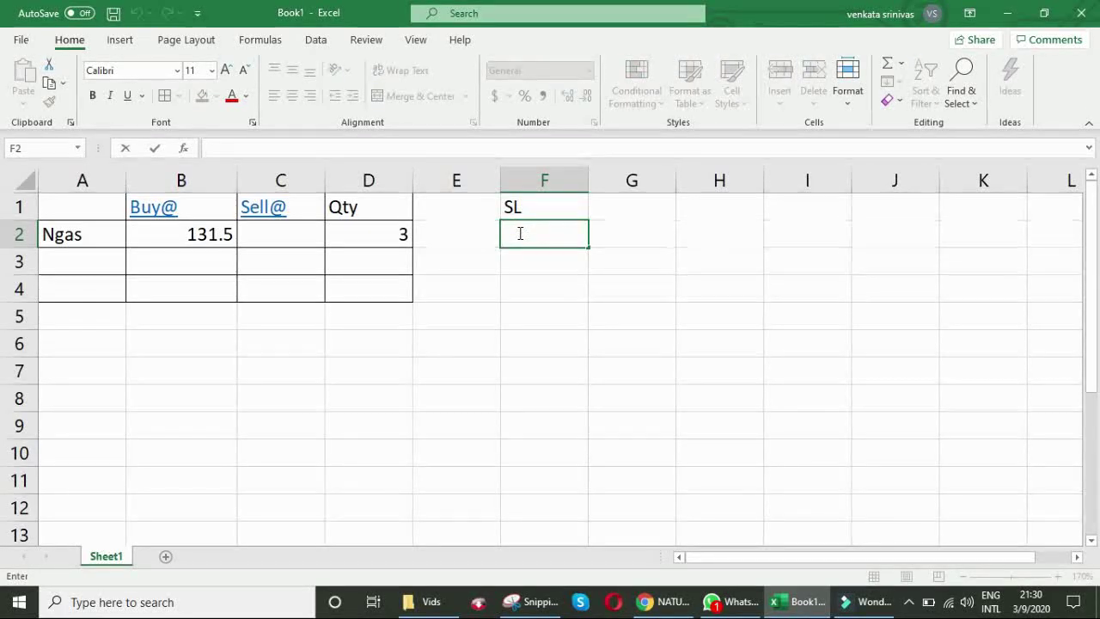
{"action": "type", "text": "1"}
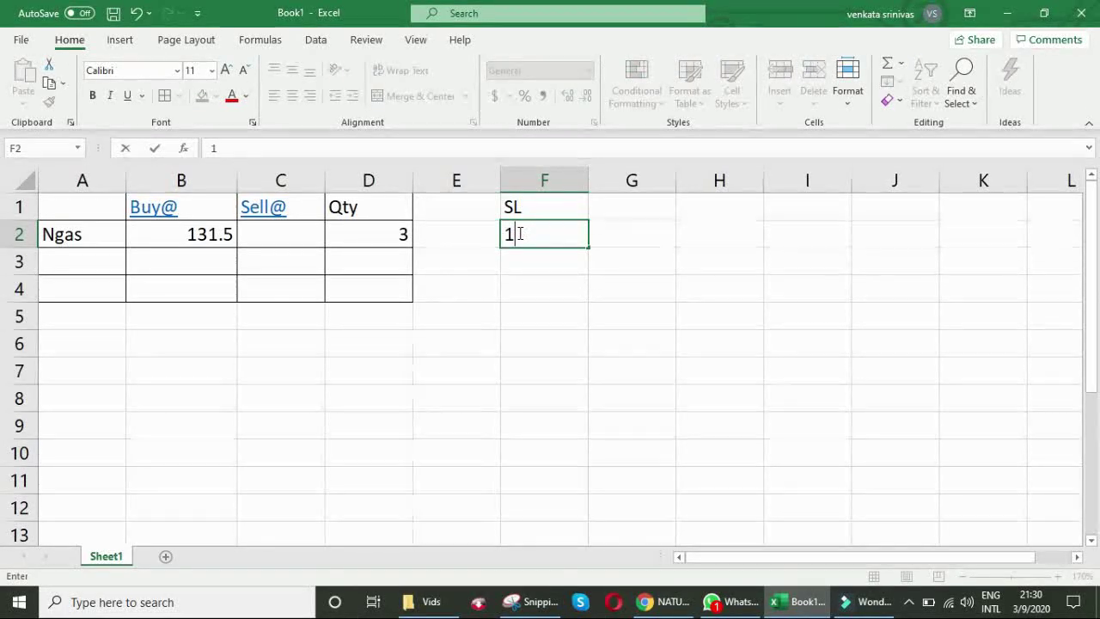
{"action": "type", "text": "9.29."}
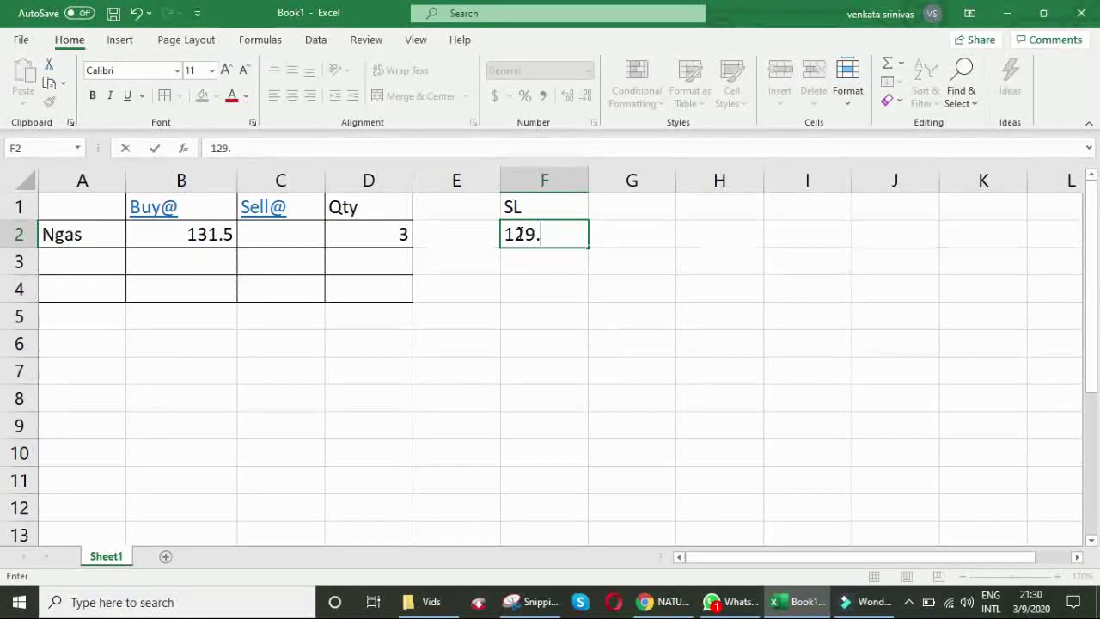
{"action": "type", "text": "9"}
{"action": "left_click", "coordinate": [573, 308]}
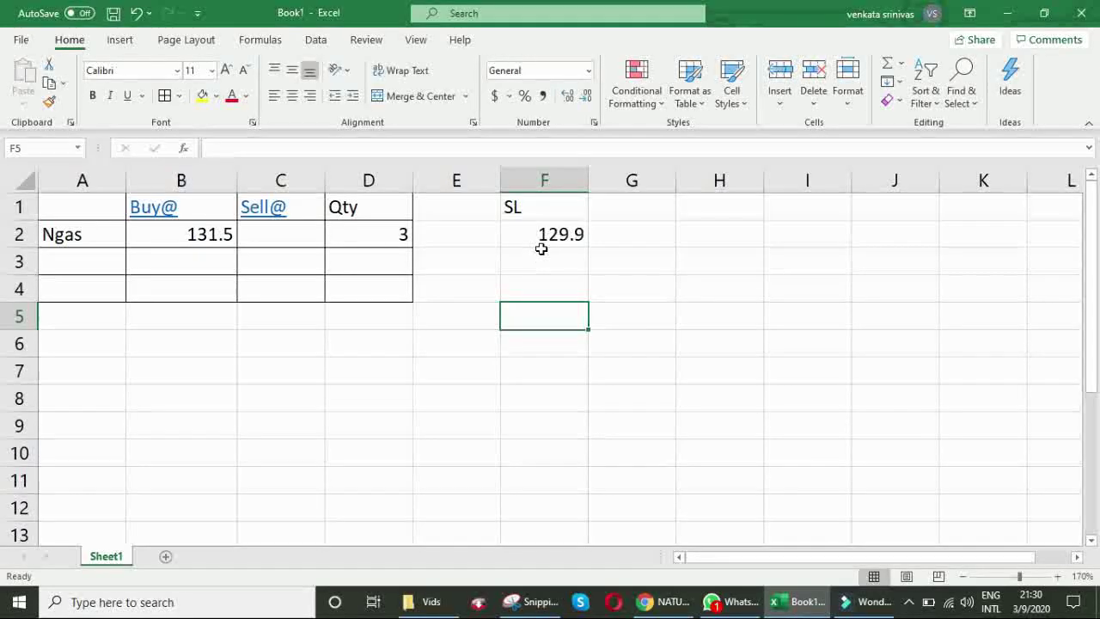
{"action": "double_click", "coordinate": [586, 234]}
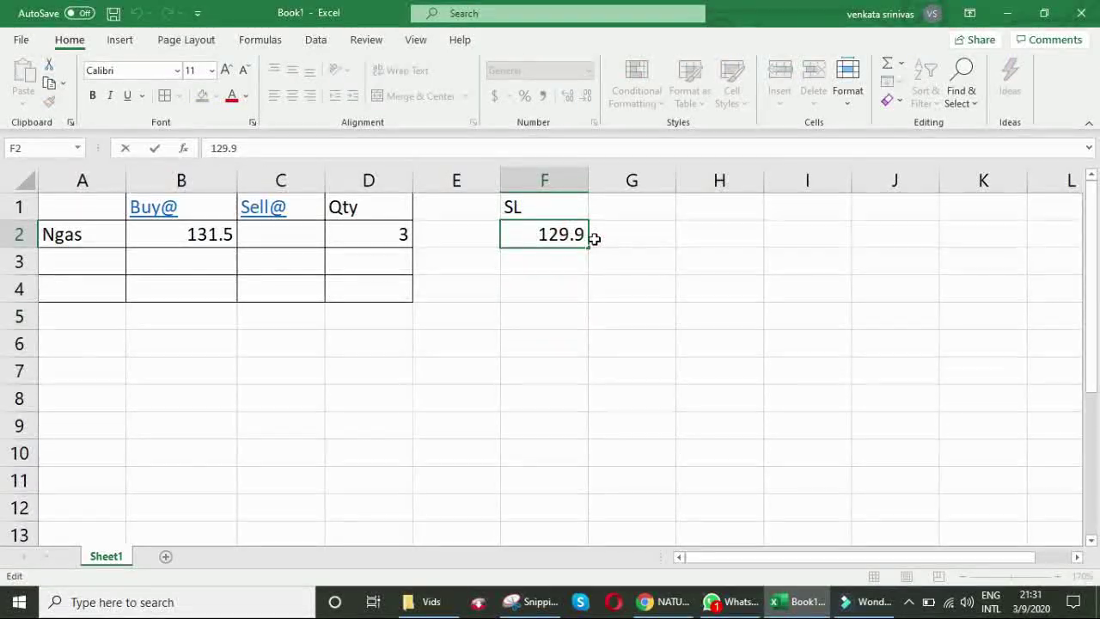
{"action": "type", "text": "8"}
{"action": "left_click", "coordinate": [550, 289]}
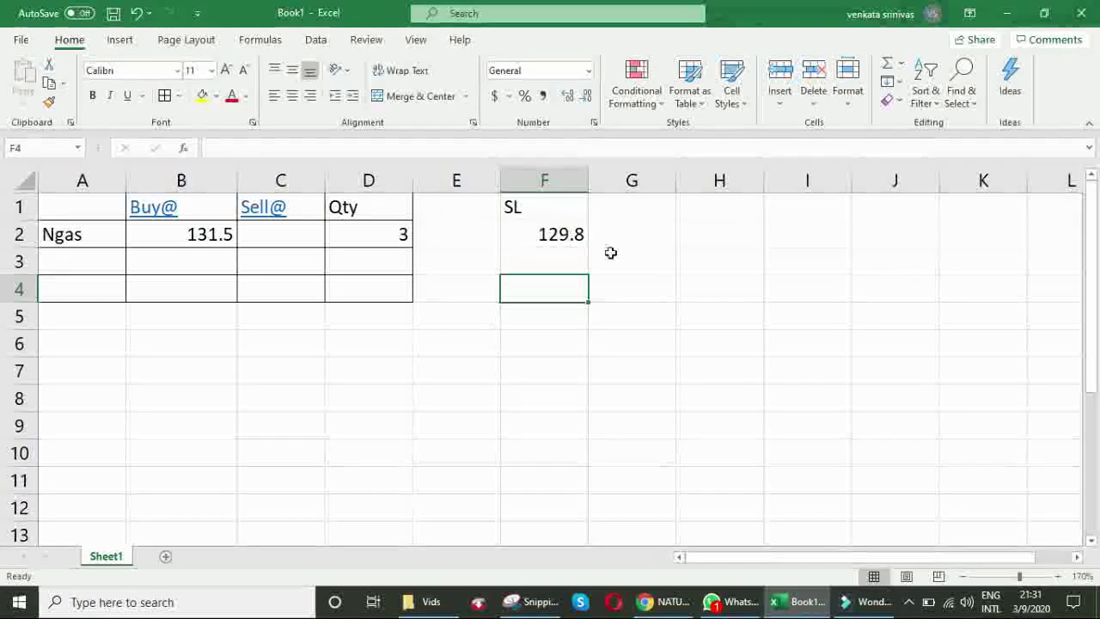
- Switch to the natural gas chart and draw a horizontal line at about 133.89 along the 133.87 pivot level
{"action": "left_click", "coordinate": [675, 601]}
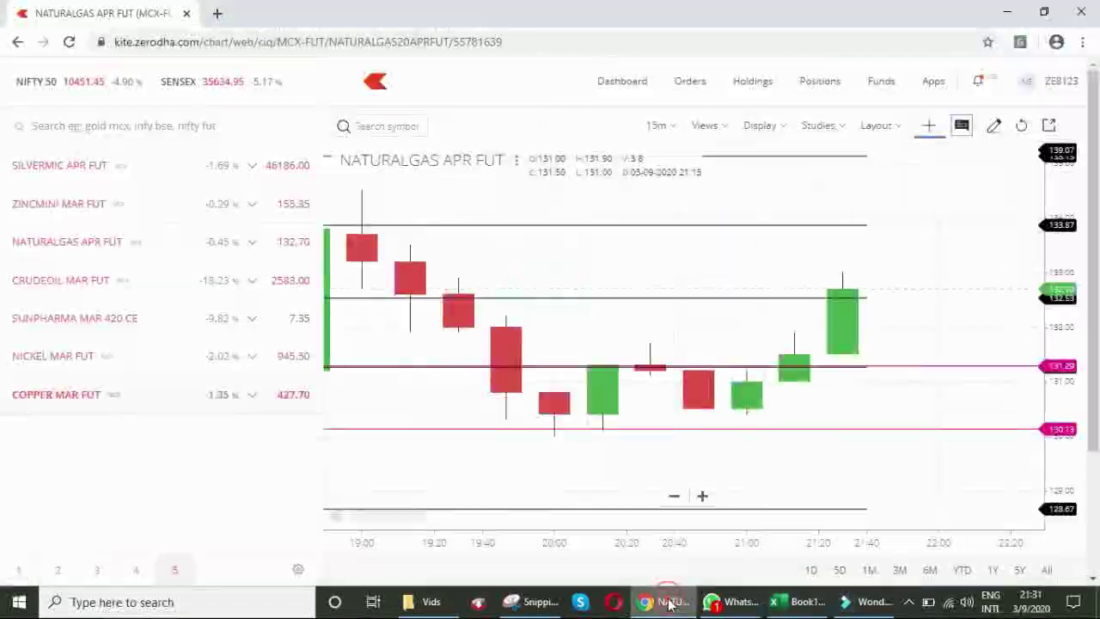
{"action": "scroll", "coordinate": [854, 442], "scroll_direction": "down", "scroll_amount": 2}
{"action": "left_click_drag", "start_coordinate": [955, 277], "coordinate": [925, 325]}
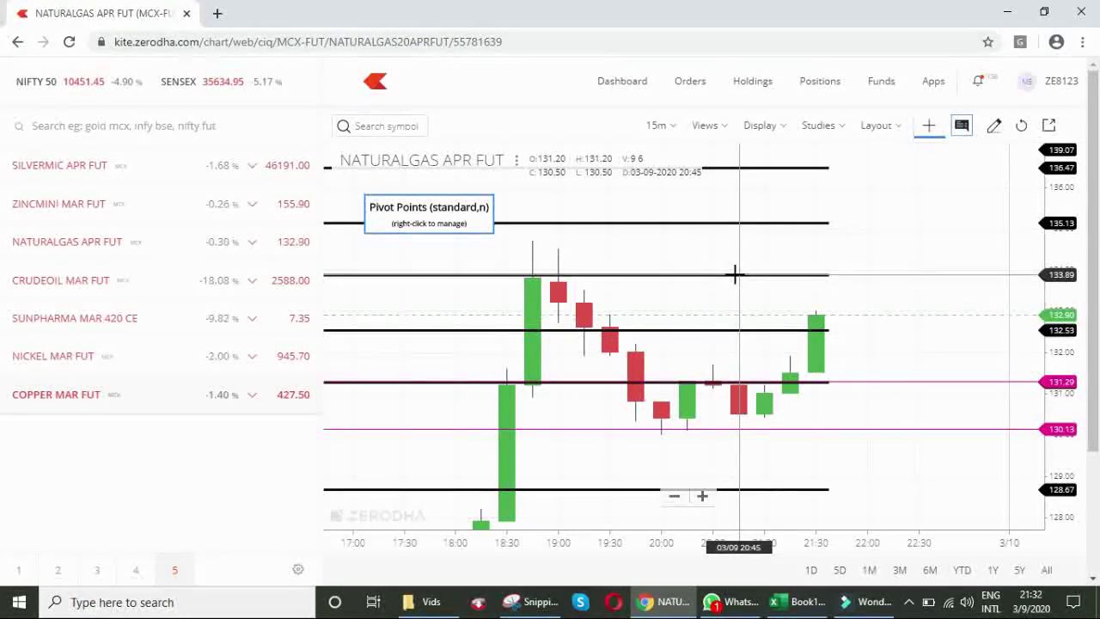
{"action": "mouse_move", "coordinate": [900, 428]}
{"action": "left_mouse_down"}
{"action": "mouse_move", "coordinate": [931, 456]}
{"action": "mouse_move", "coordinate": [920, 425]}
{"action": "left_mouse_up"}
{"action": "left_click", "coordinate": [994, 126]}
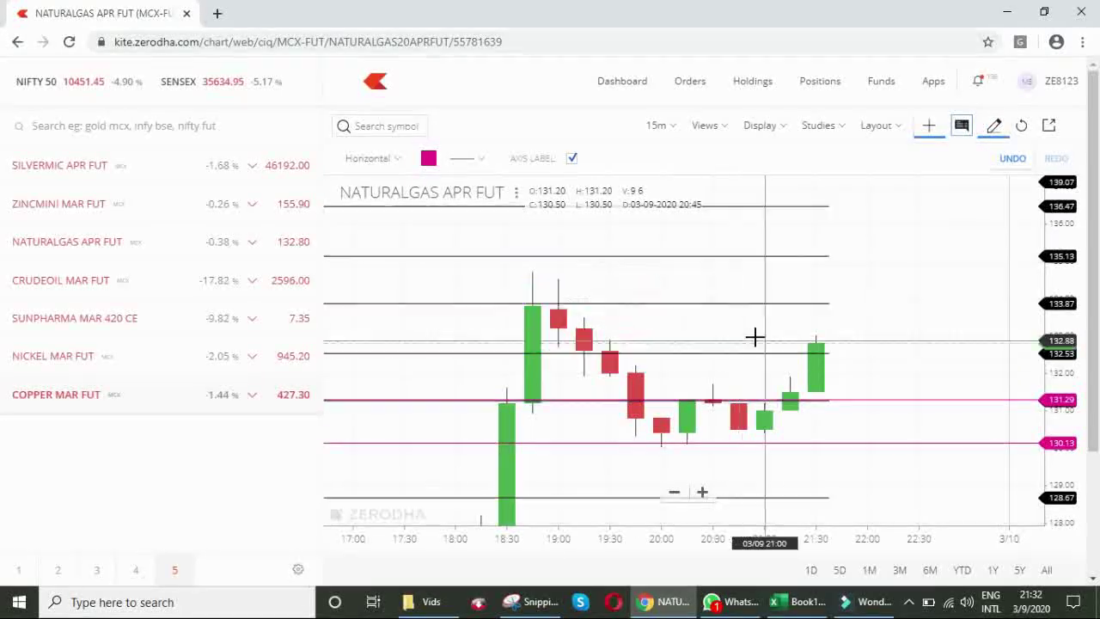
{"action": "left_click", "coordinate": [720, 301]}
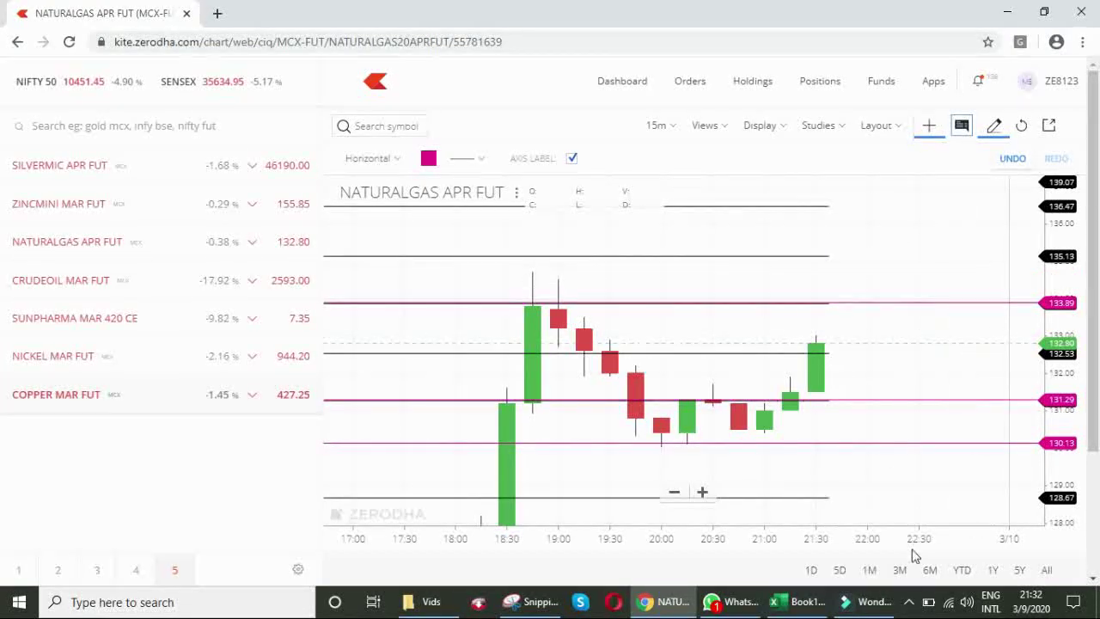
{"action": "left_click", "coordinate": [908, 601]}
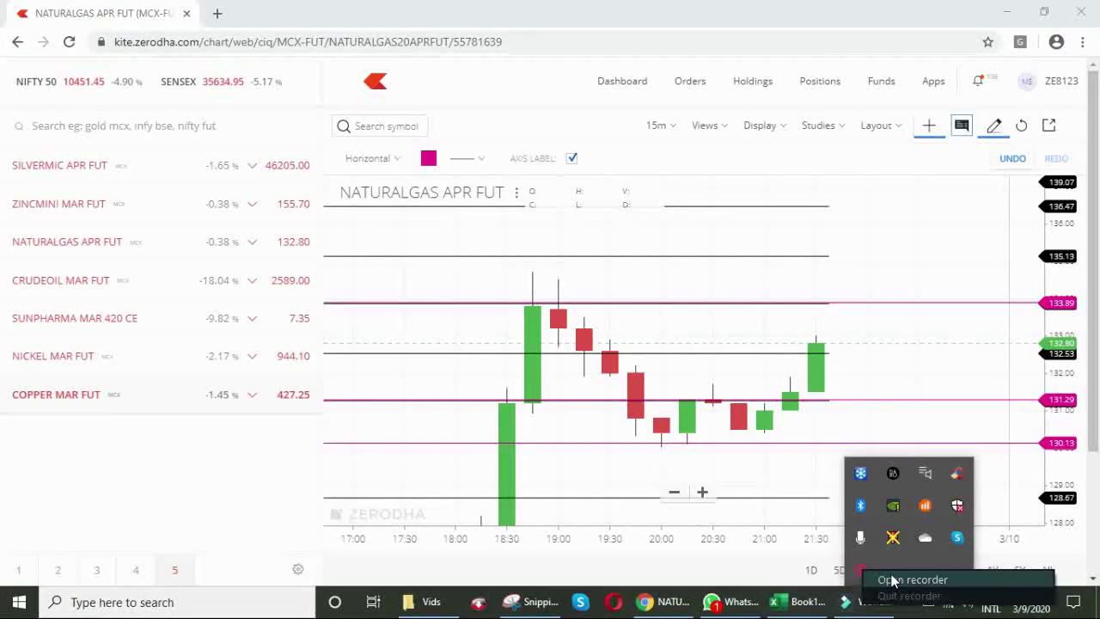
{"action": "left_click", "coordinate": [862, 574]}
{"action": "left_click", "coordinate": [888, 572]}
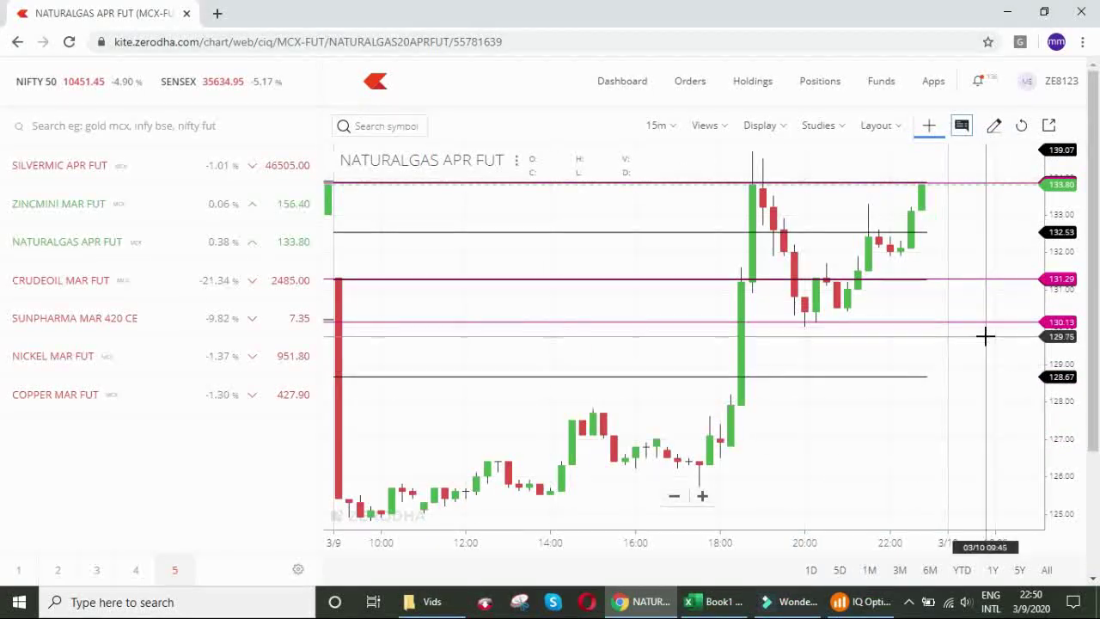
- Check the latest natural gas candles near the target line, then switch to Excel and enter 133.80 under Sell@ in C2
{"action": "scroll", "coordinate": [986, 336], "scroll_direction": "up", "scroll_amount": 5}
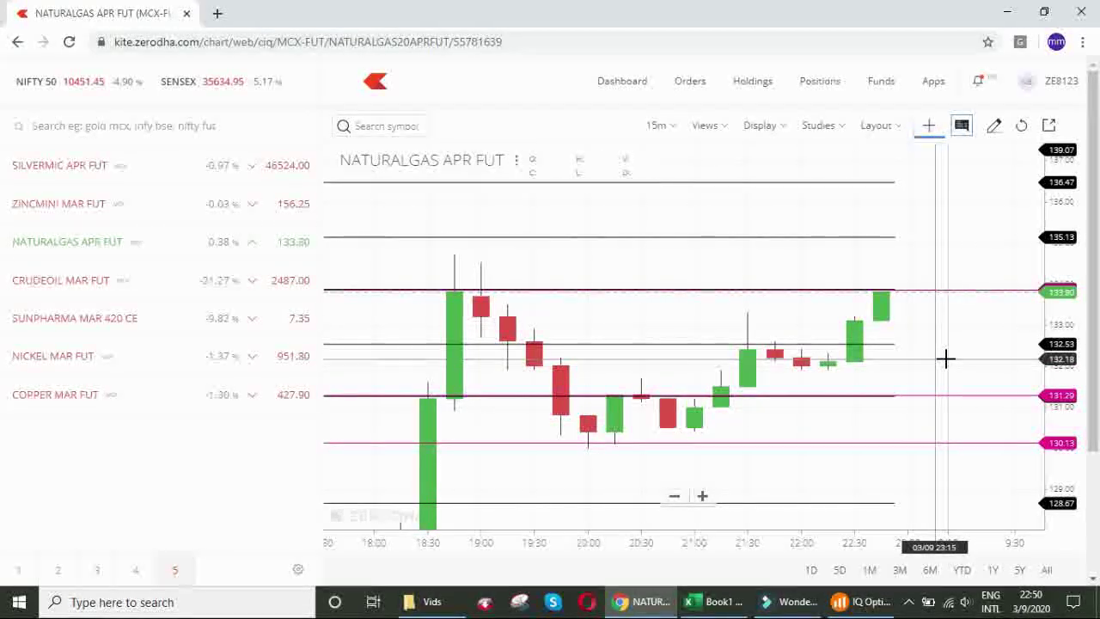
{"action": "scroll", "coordinate": [944, 355], "scroll_direction": "down", "scroll_amount": 2}
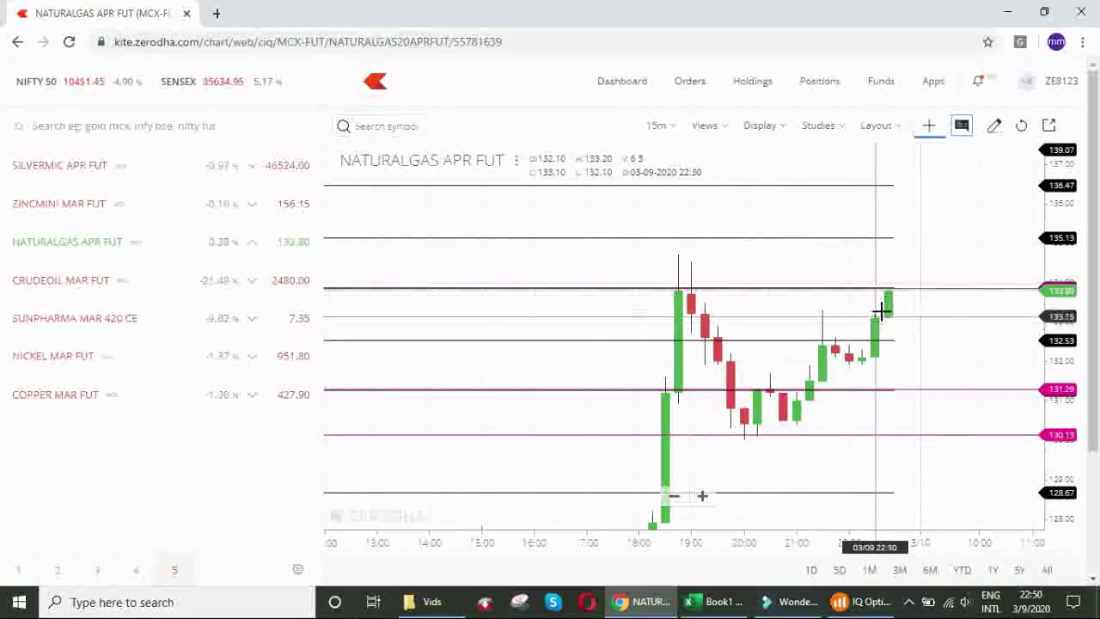
{"action": "left_click", "coordinate": [707, 604]}
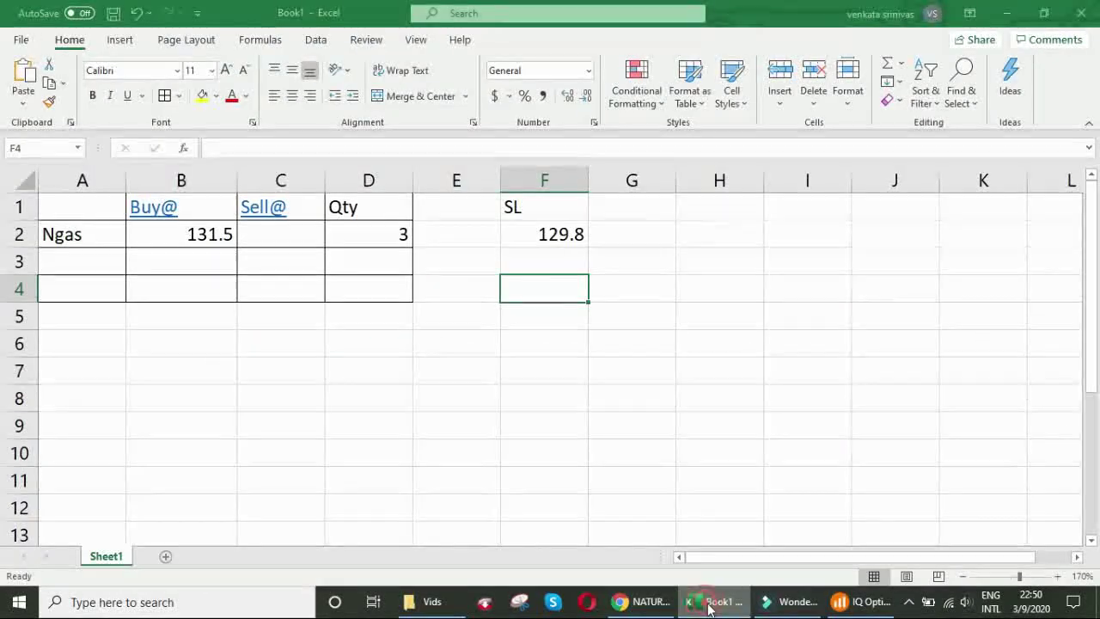
{"action": "left_click", "coordinate": [273, 235]}
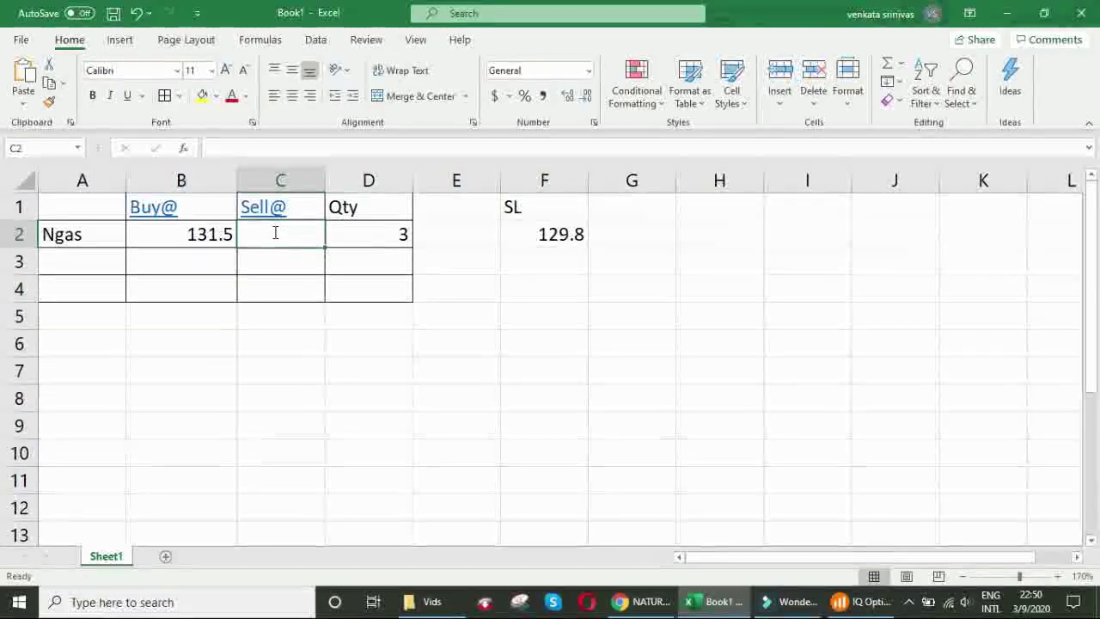
{"action": "type", "text": "133.80"}
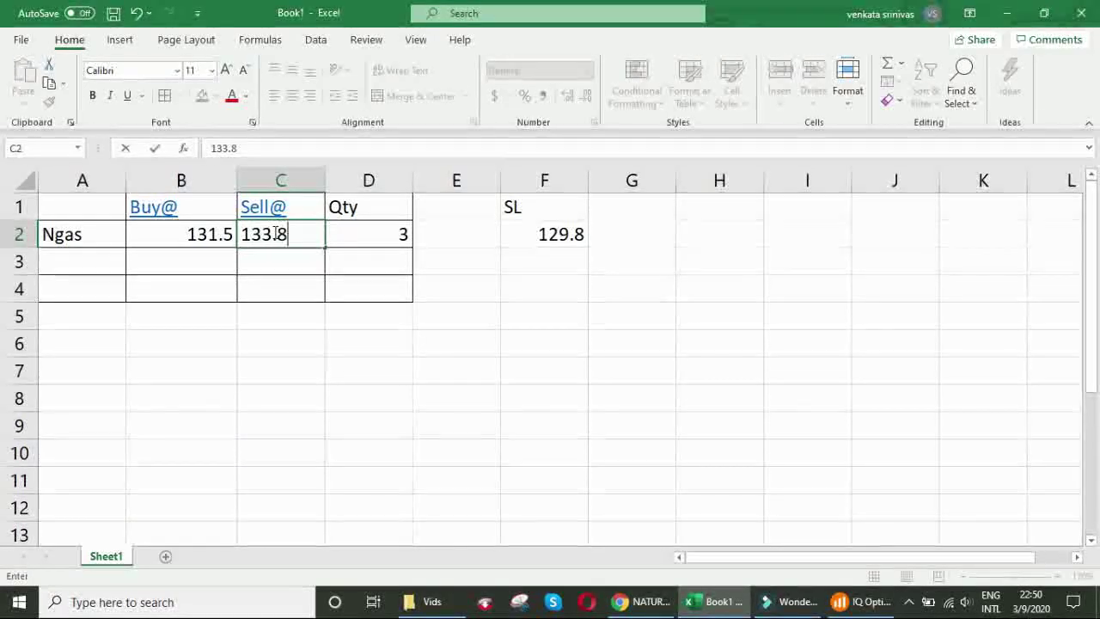
{"action": "left_click", "coordinate": [465, 284]}
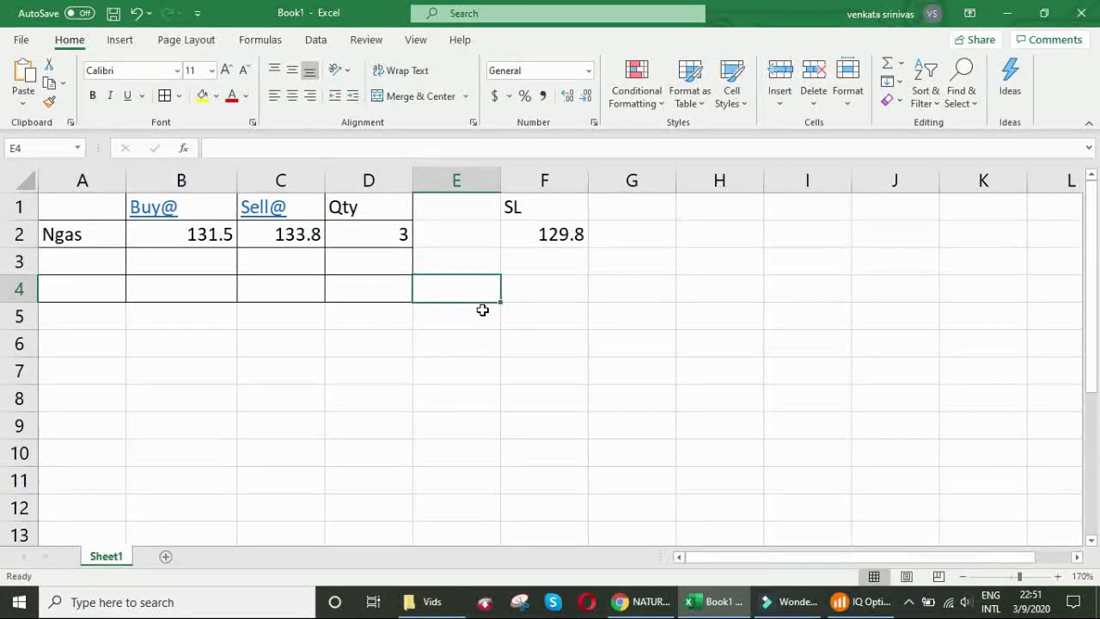
- Highlight the natural gas quantity in cell D2 to review the position size
{"action": "double_click", "coordinate": [382, 238]}
{"action": "left_click_drag", "start_coordinate": [381, 235], "coordinate": [454, 249]}
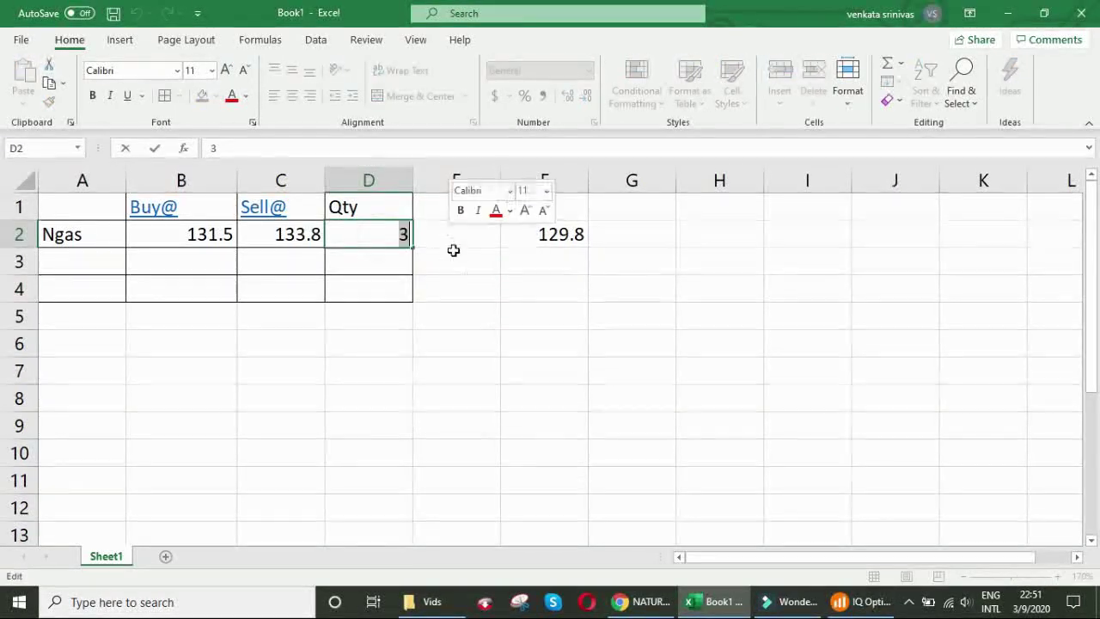
{"action": "left_click", "coordinate": [474, 319]}
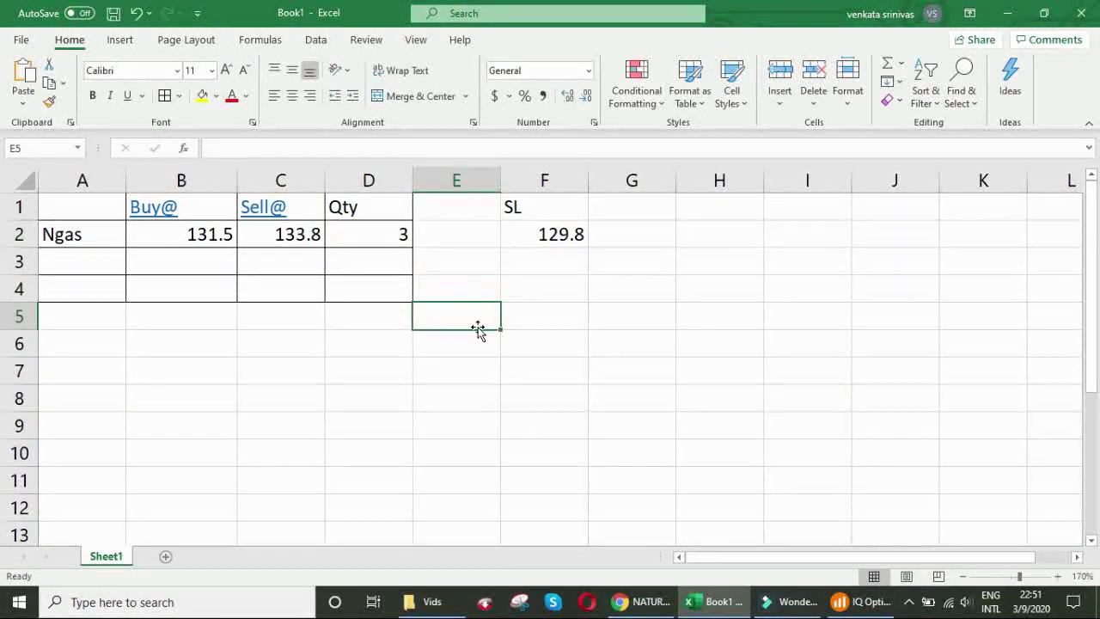
- Add the column header "P/L" in cell E1
{"action": "double_click", "coordinate": [436, 208]}
{"action": "type", "text": "P/L"}
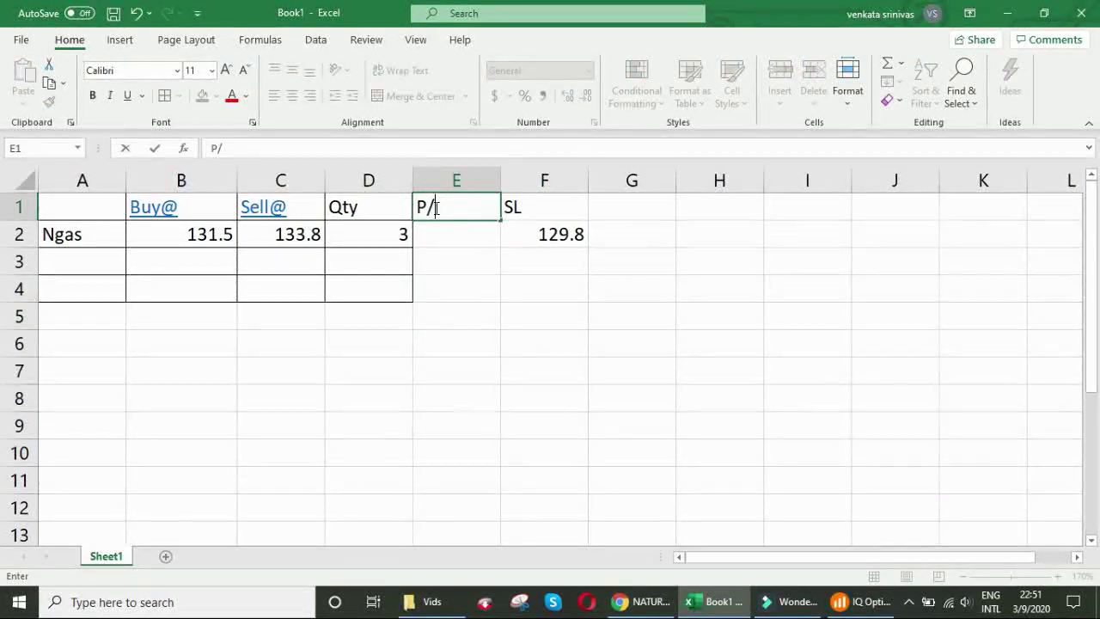
{"action": "left_click", "coordinate": [457, 314]}
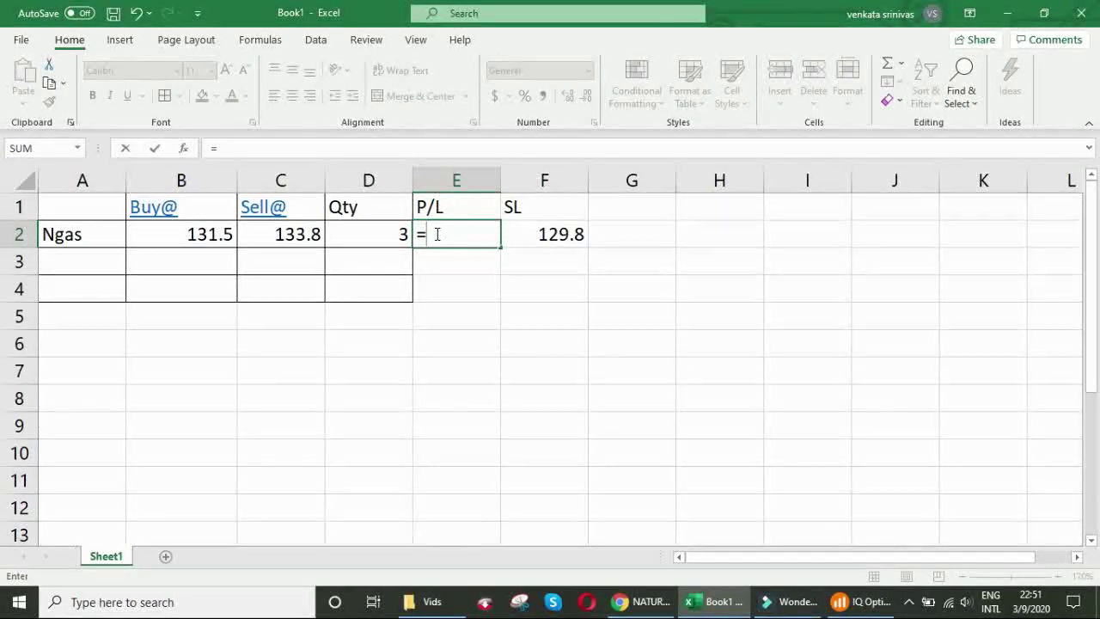
- Enter the natural gas profit formula =(C2-B2)*3*1250 in cell E2 under P/L, and reopen it to check its terms
{"action": "type", "text": "("}
{"action": "left_click", "coordinate": [290, 235]}
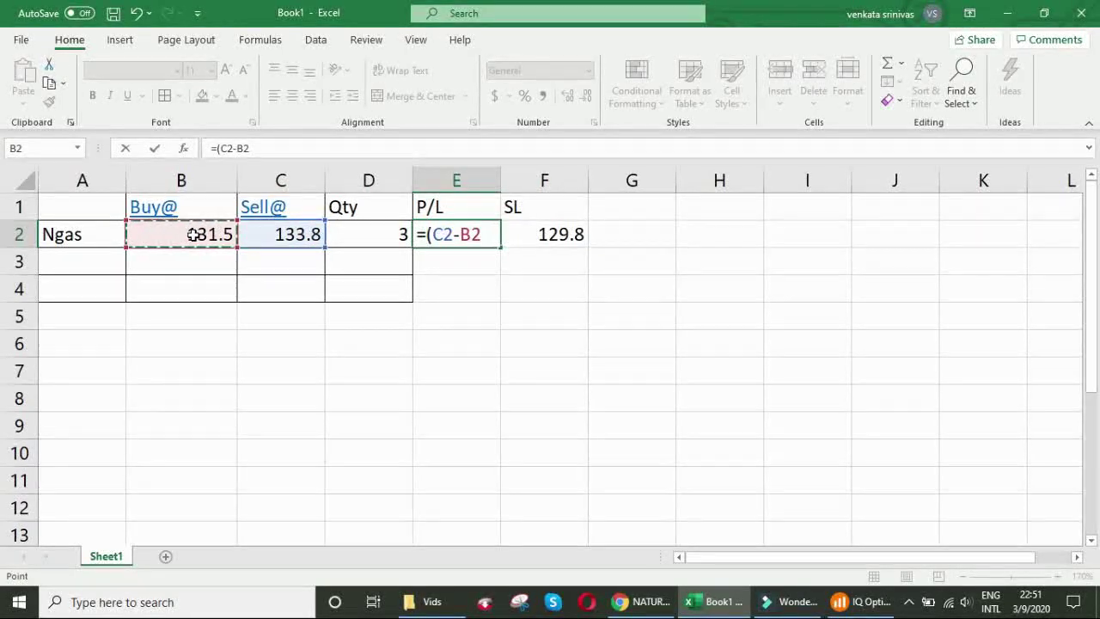
{"action": "type", "text": ")"}
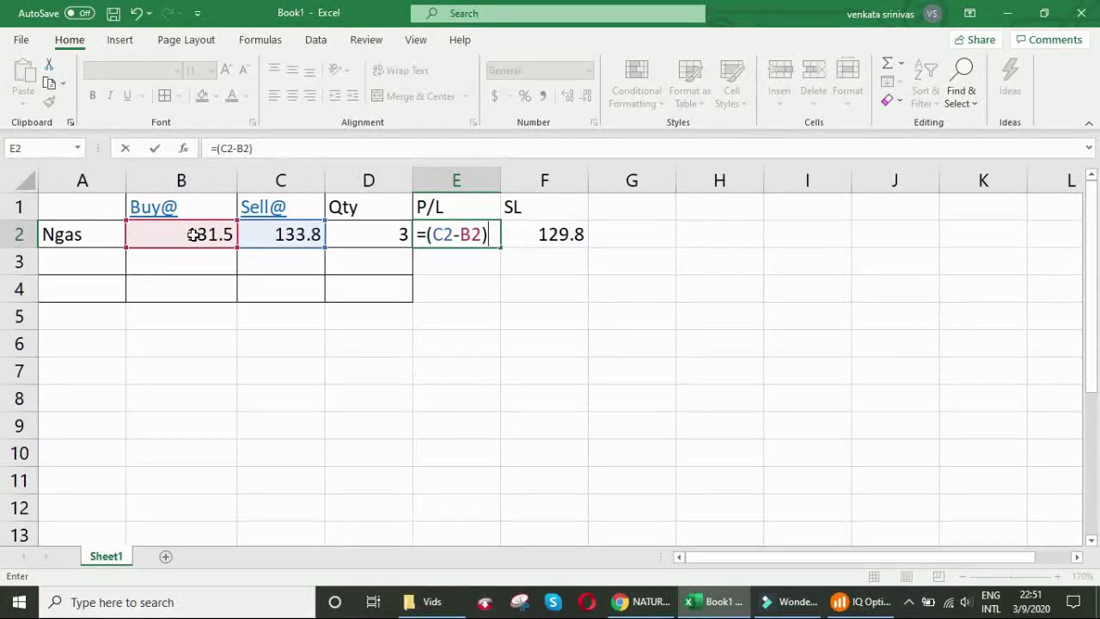
{"action": "type", "text": "*3*1"}
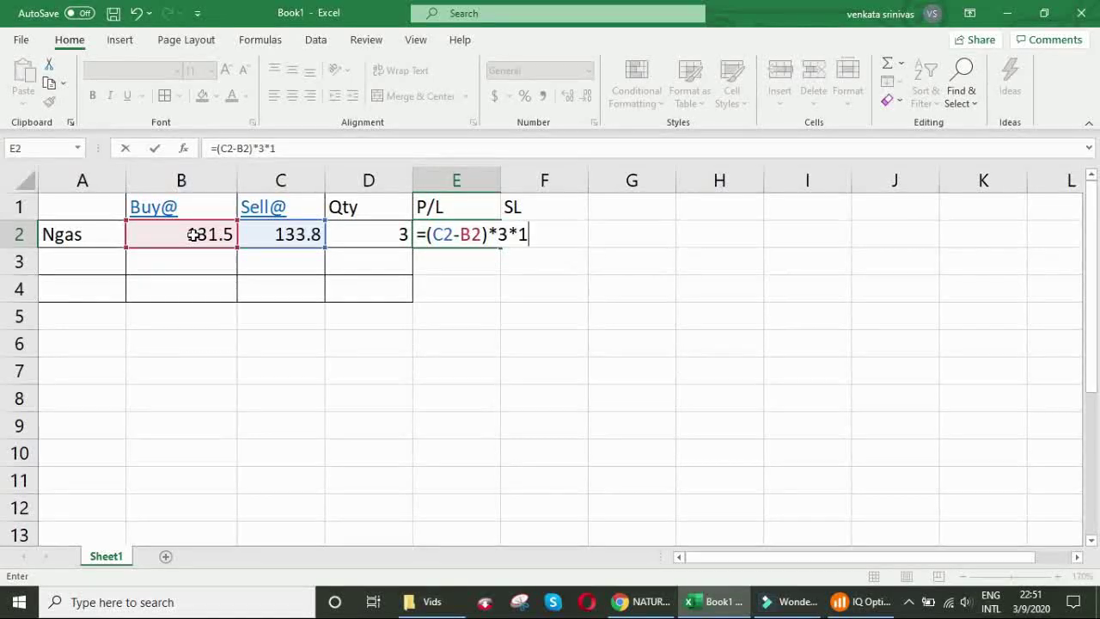
{"action": "type", "text": "250"}
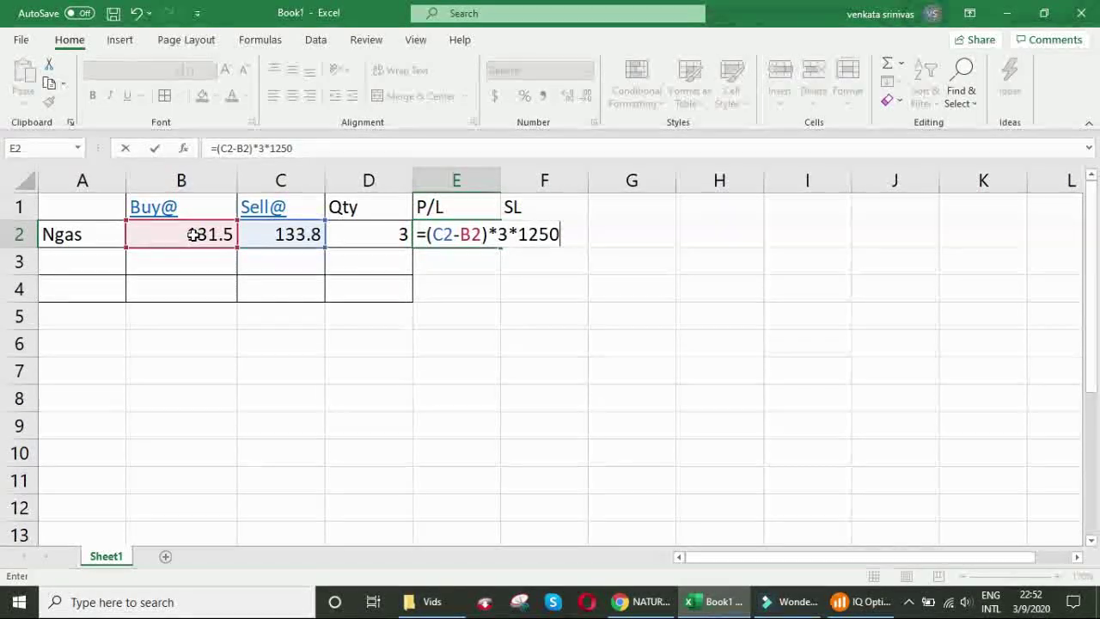
{"action": "key", "text": "Return"}
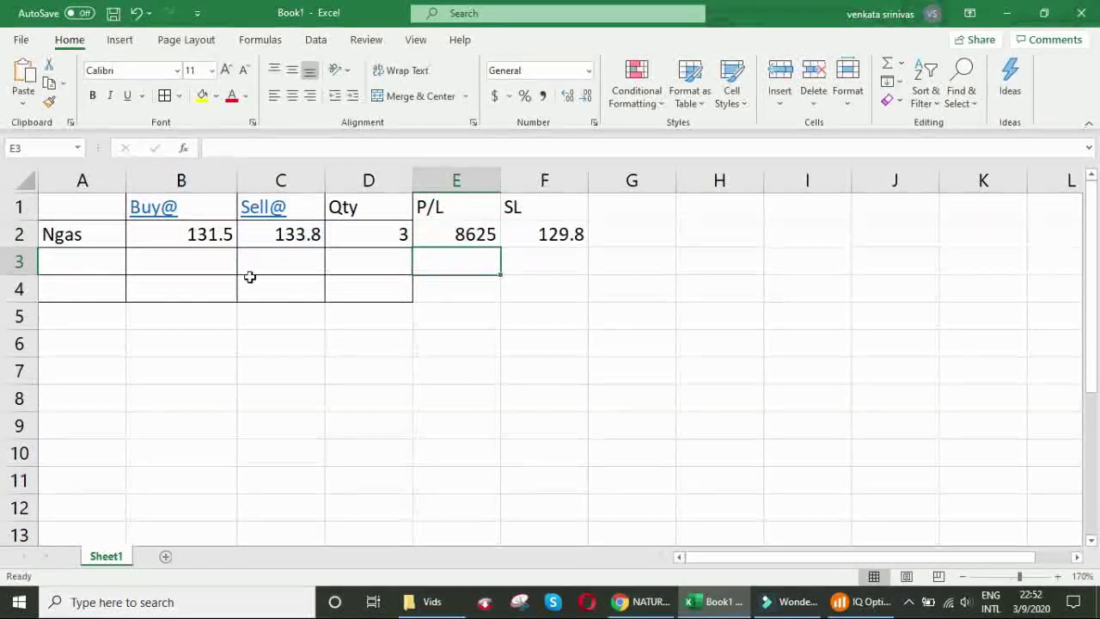
{"action": "double_click", "coordinate": [432, 234]}
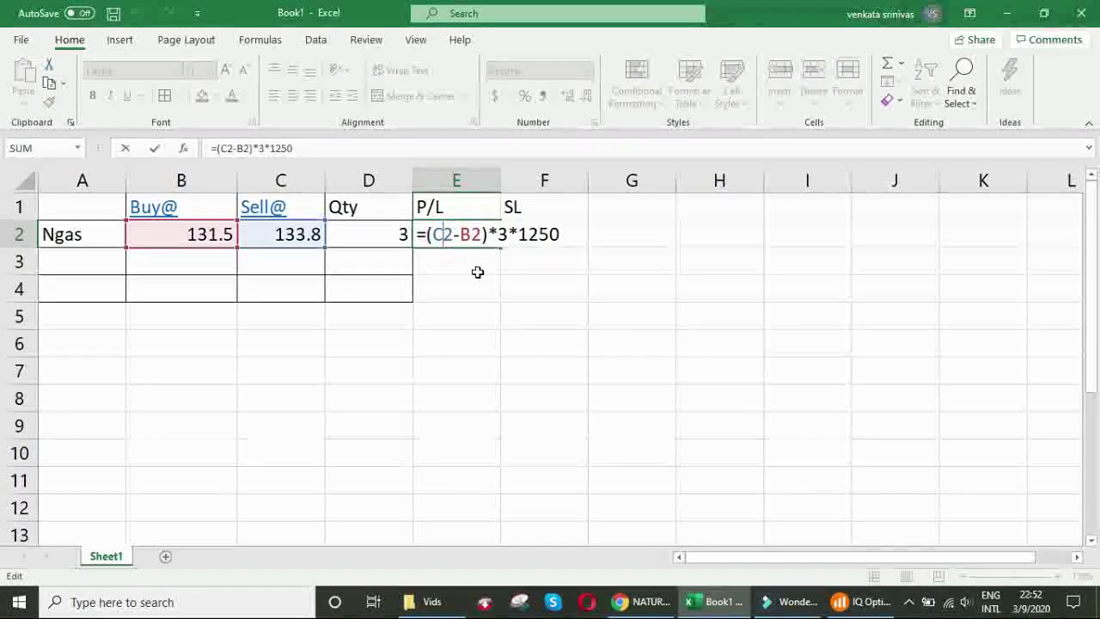
{"action": "left_click", "coordinate": [480, 309]}
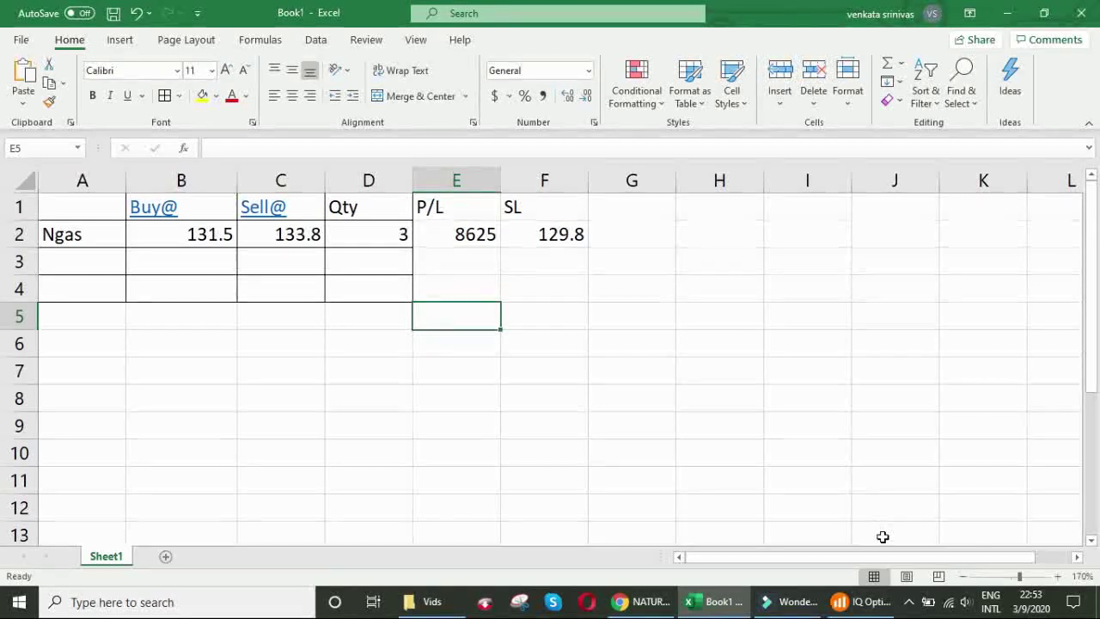
{"action": "left_click", "coordinate": [911, 605]}
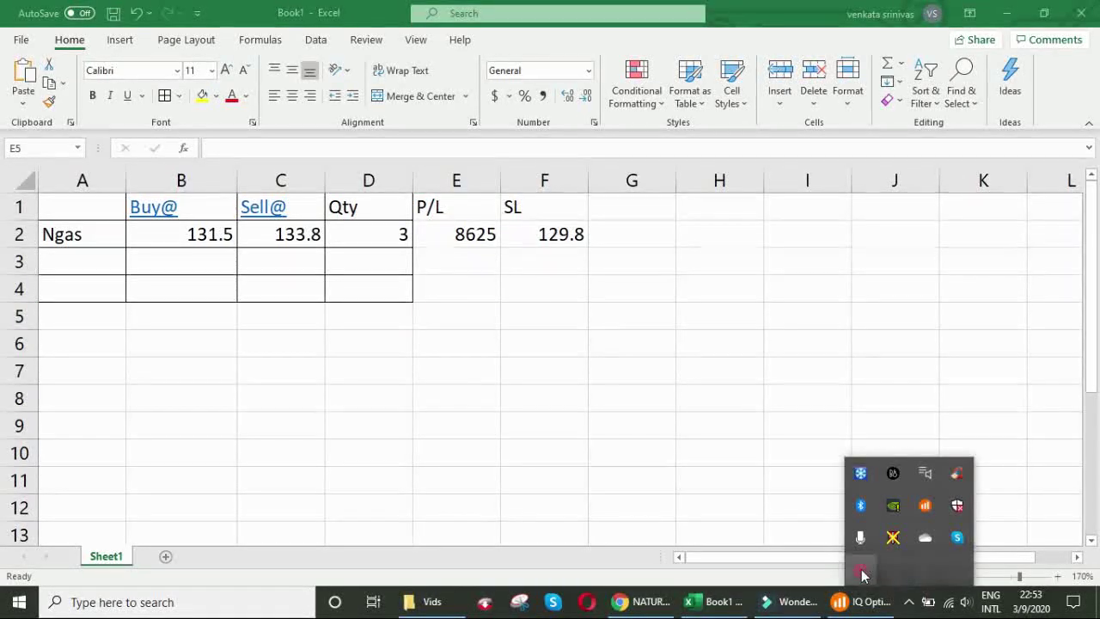
{"action": "left_click", "coordinate": [875, 579]}
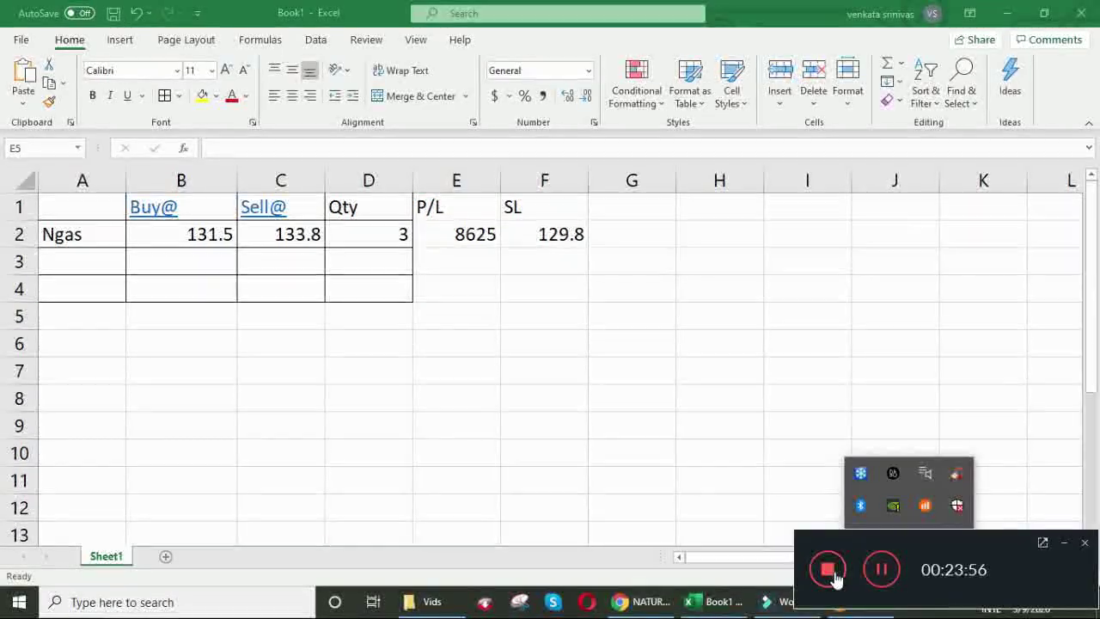